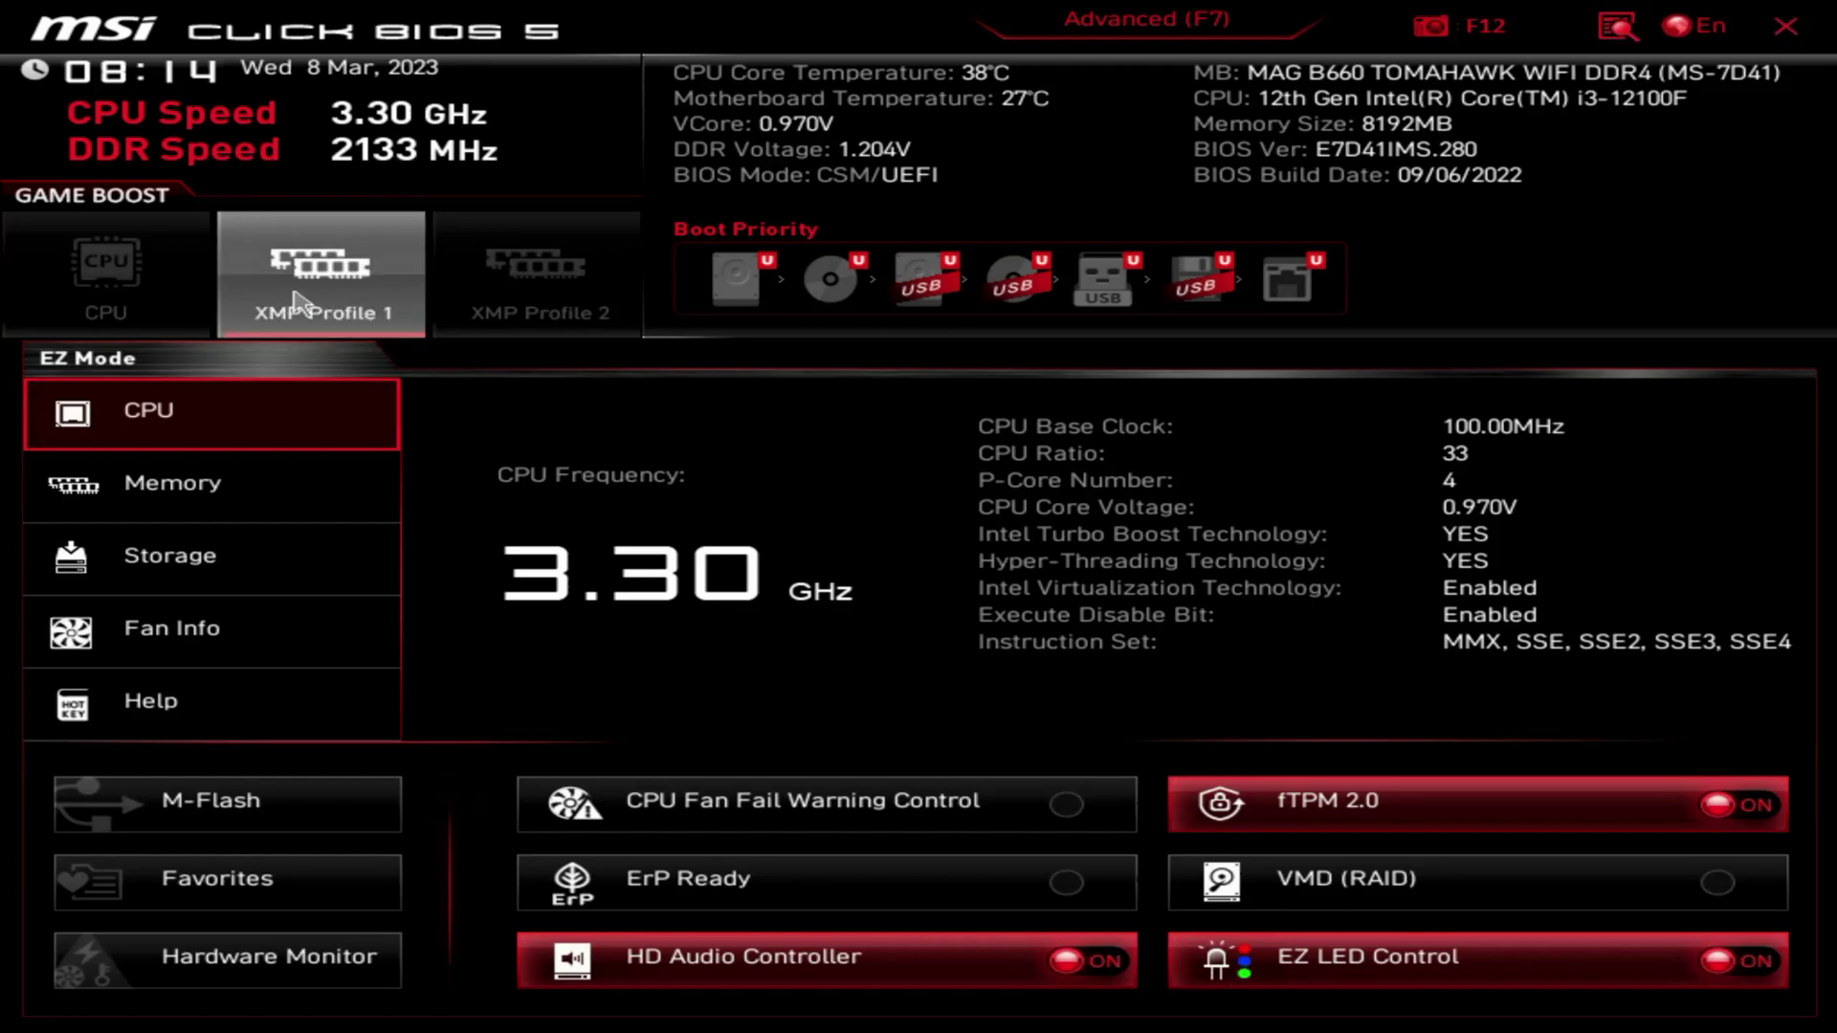
Step: Toggle the XMP Profile 1 tile on and then back off in EZ Mode
left_click(356, 280)
left_click(306, 294)
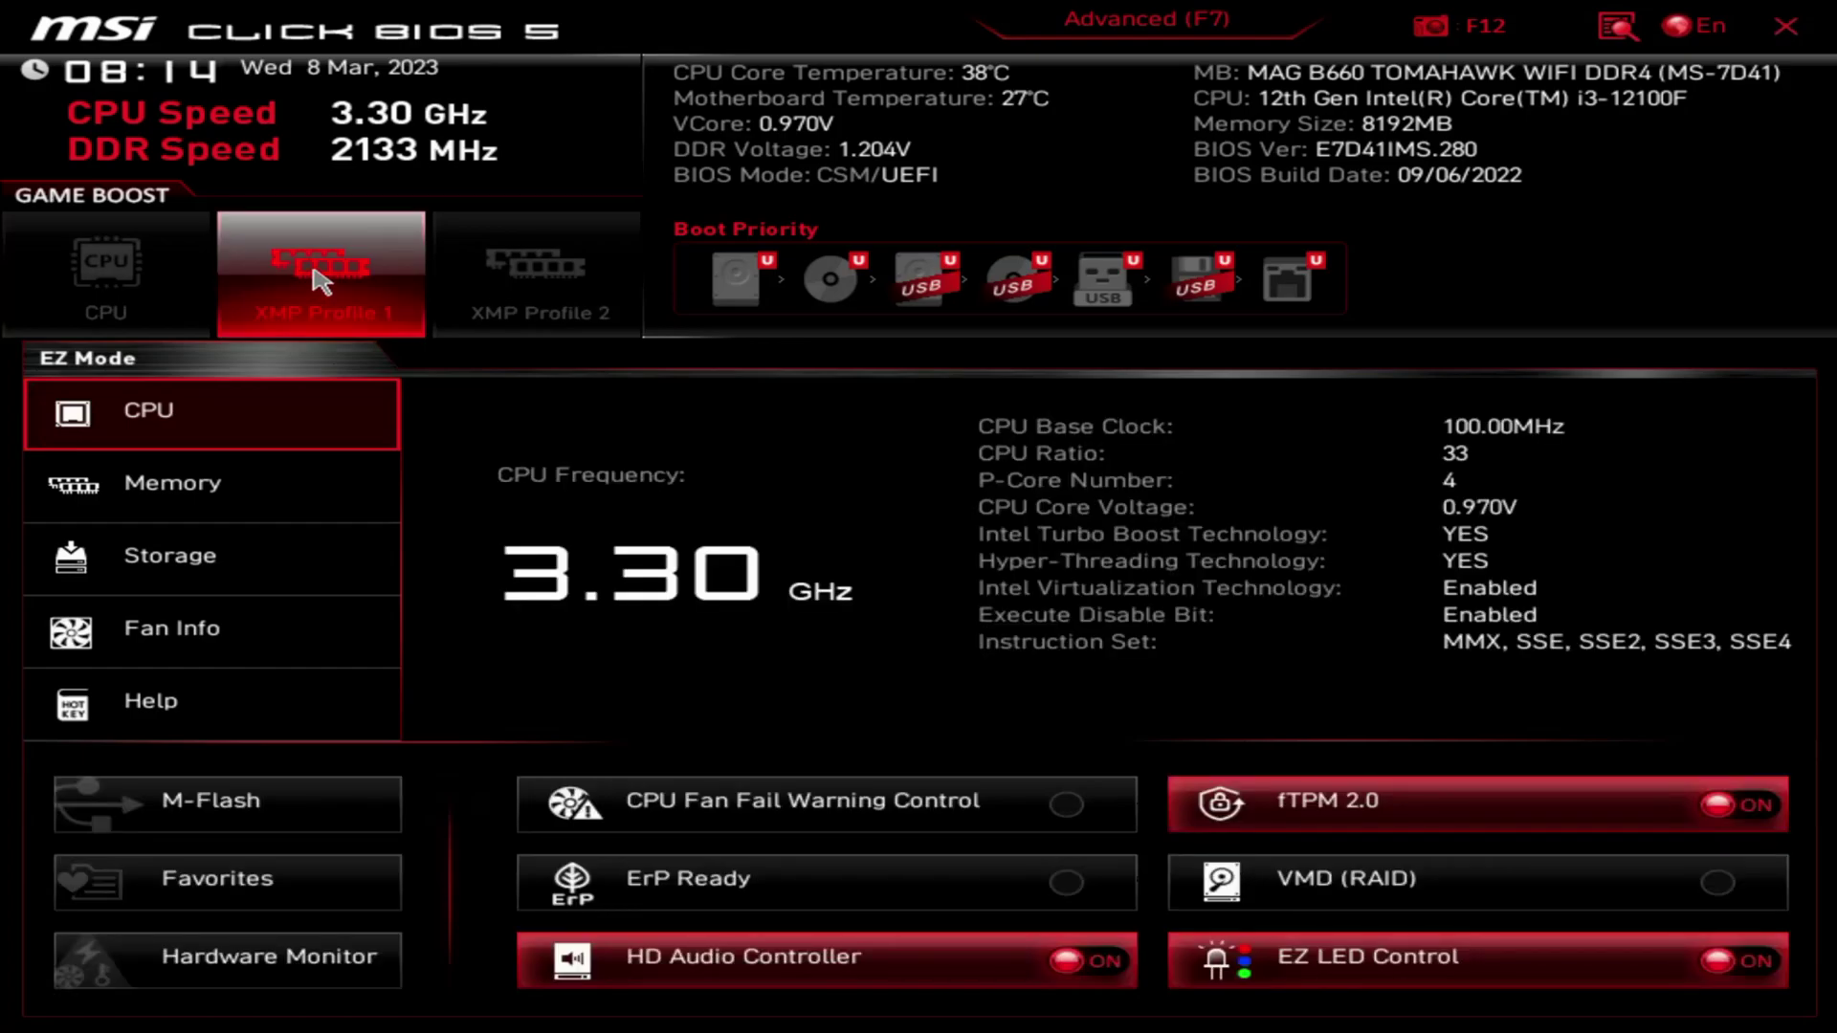
left_click(335, 278)
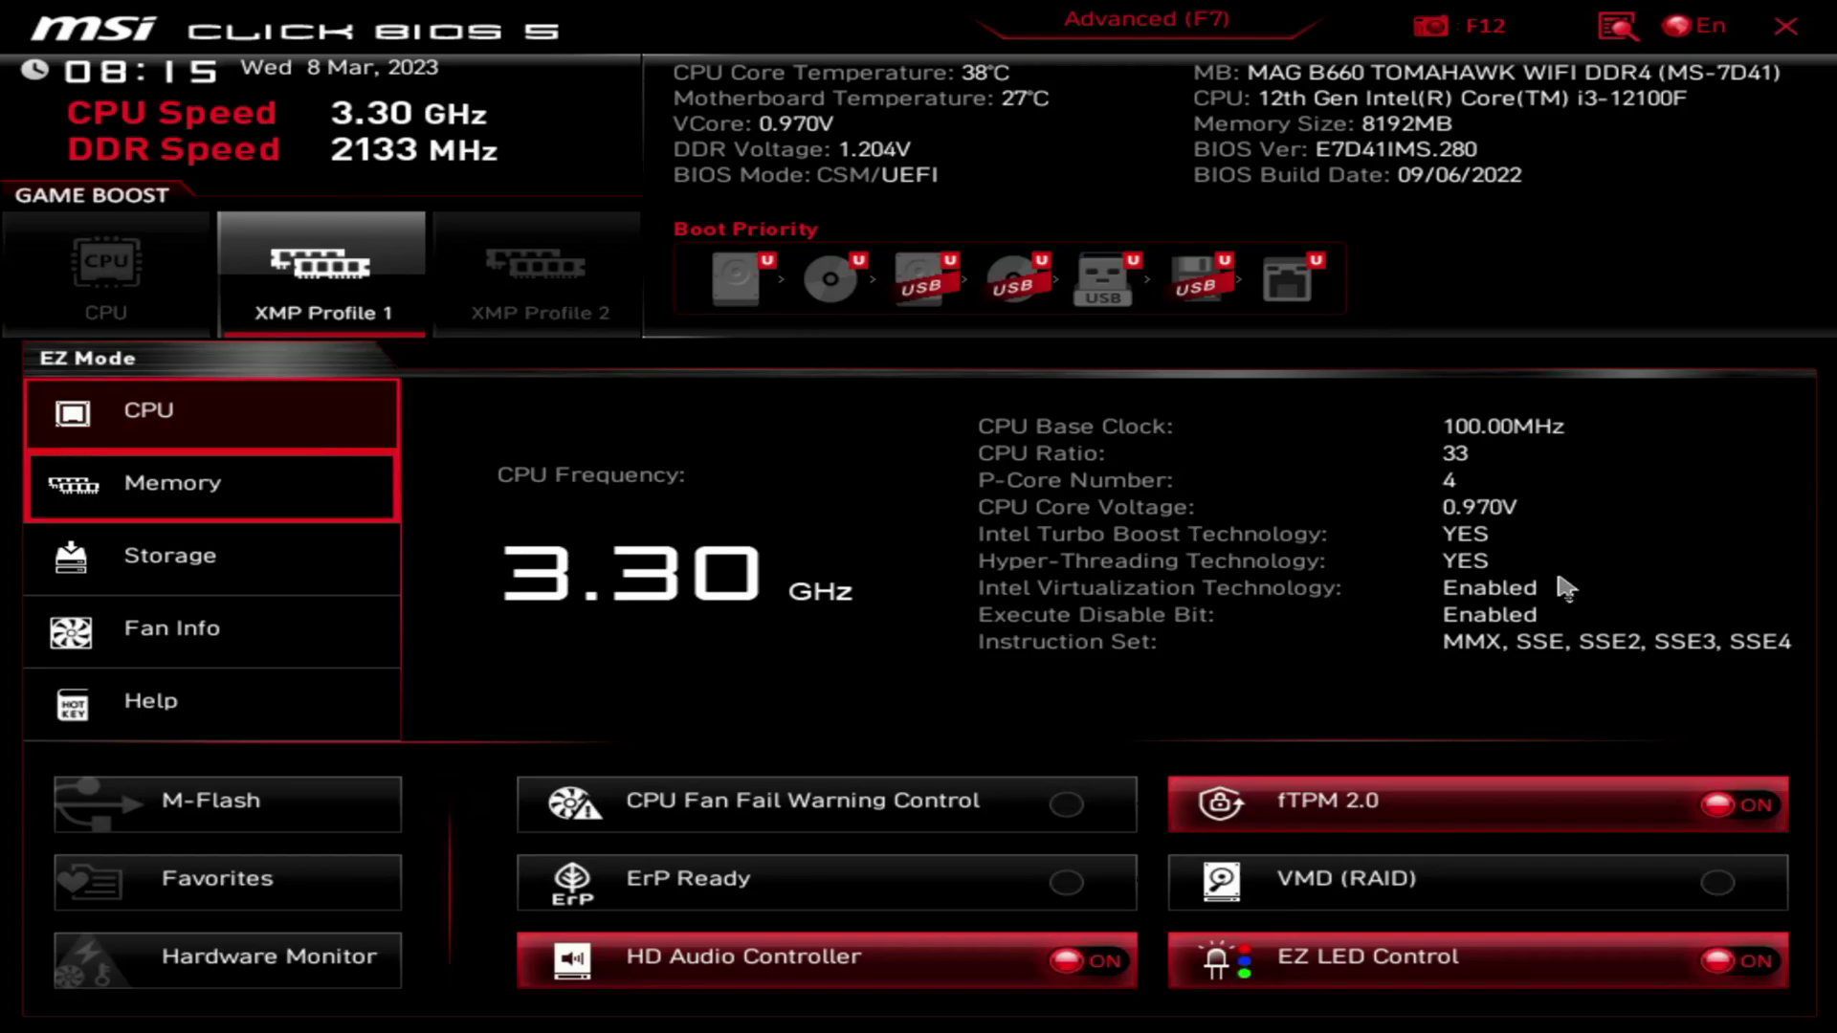
Step: Browse the Memory, Storage and Fan Info panels to reach the CPU and system fan curves
left_click(177, 511)
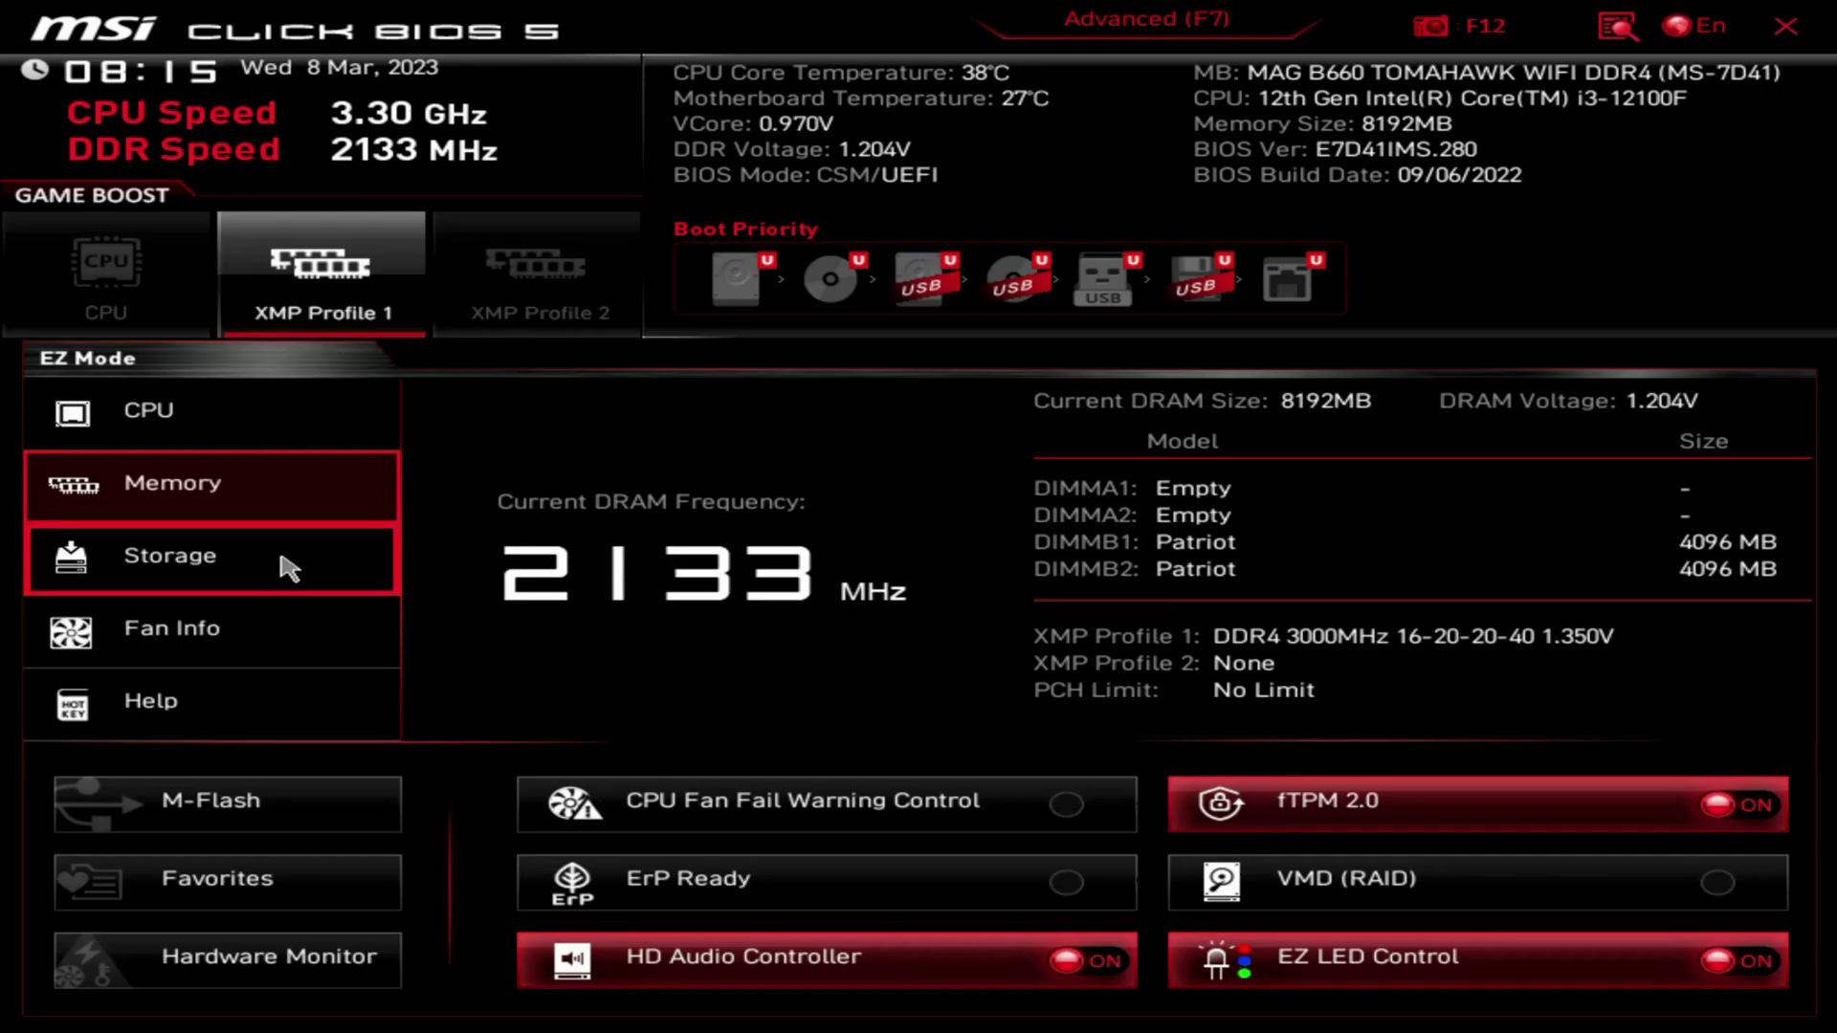
left_click(287, 568)
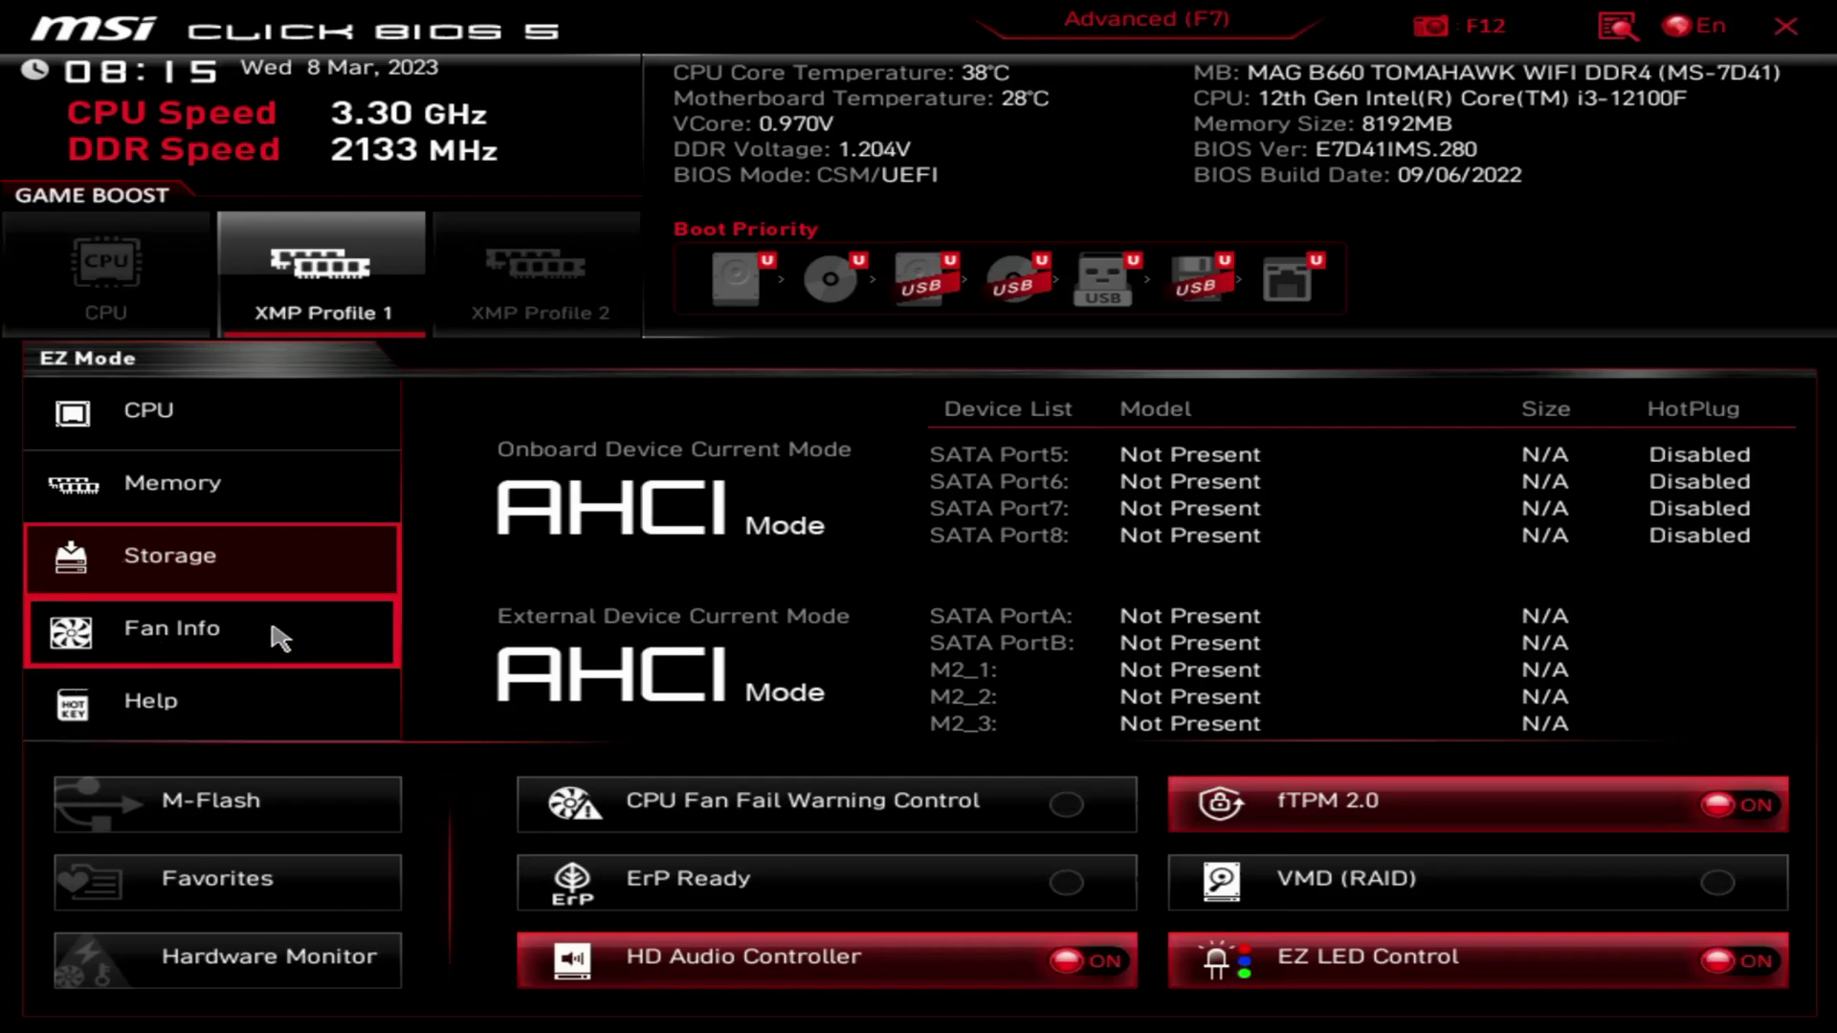
left_click(212, 628)
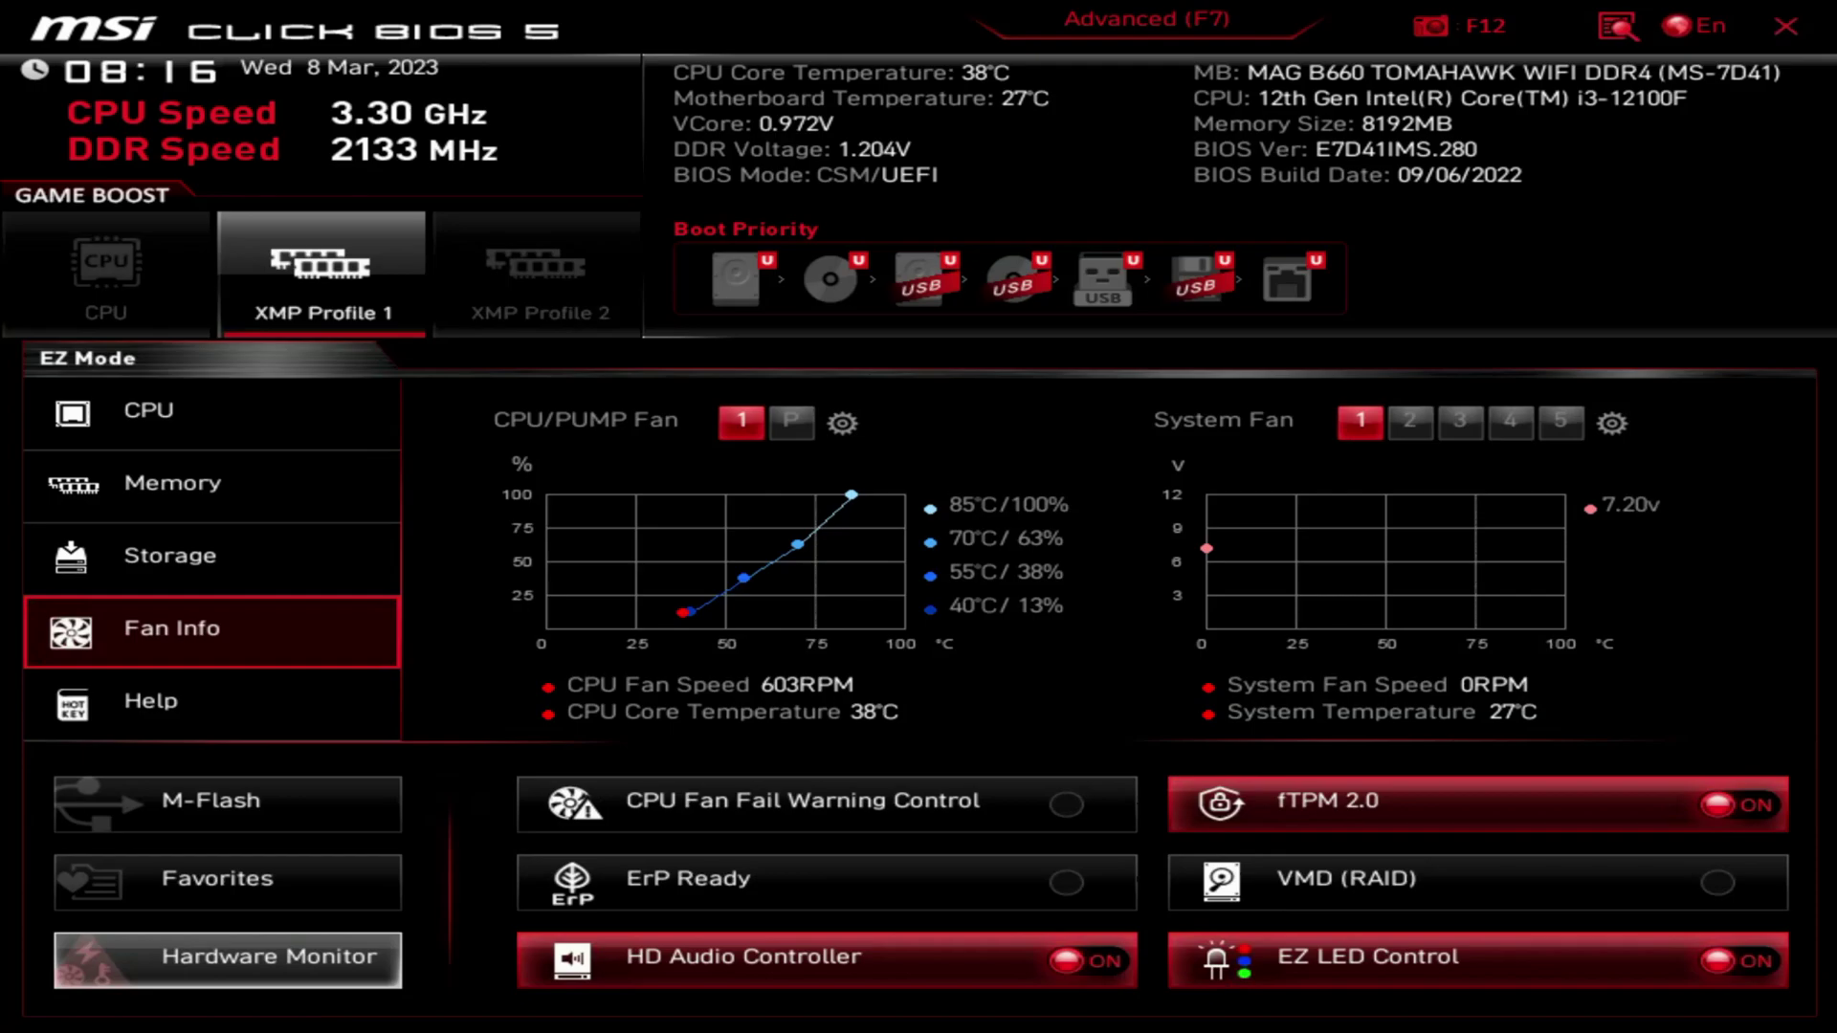
left_click(227, 959)
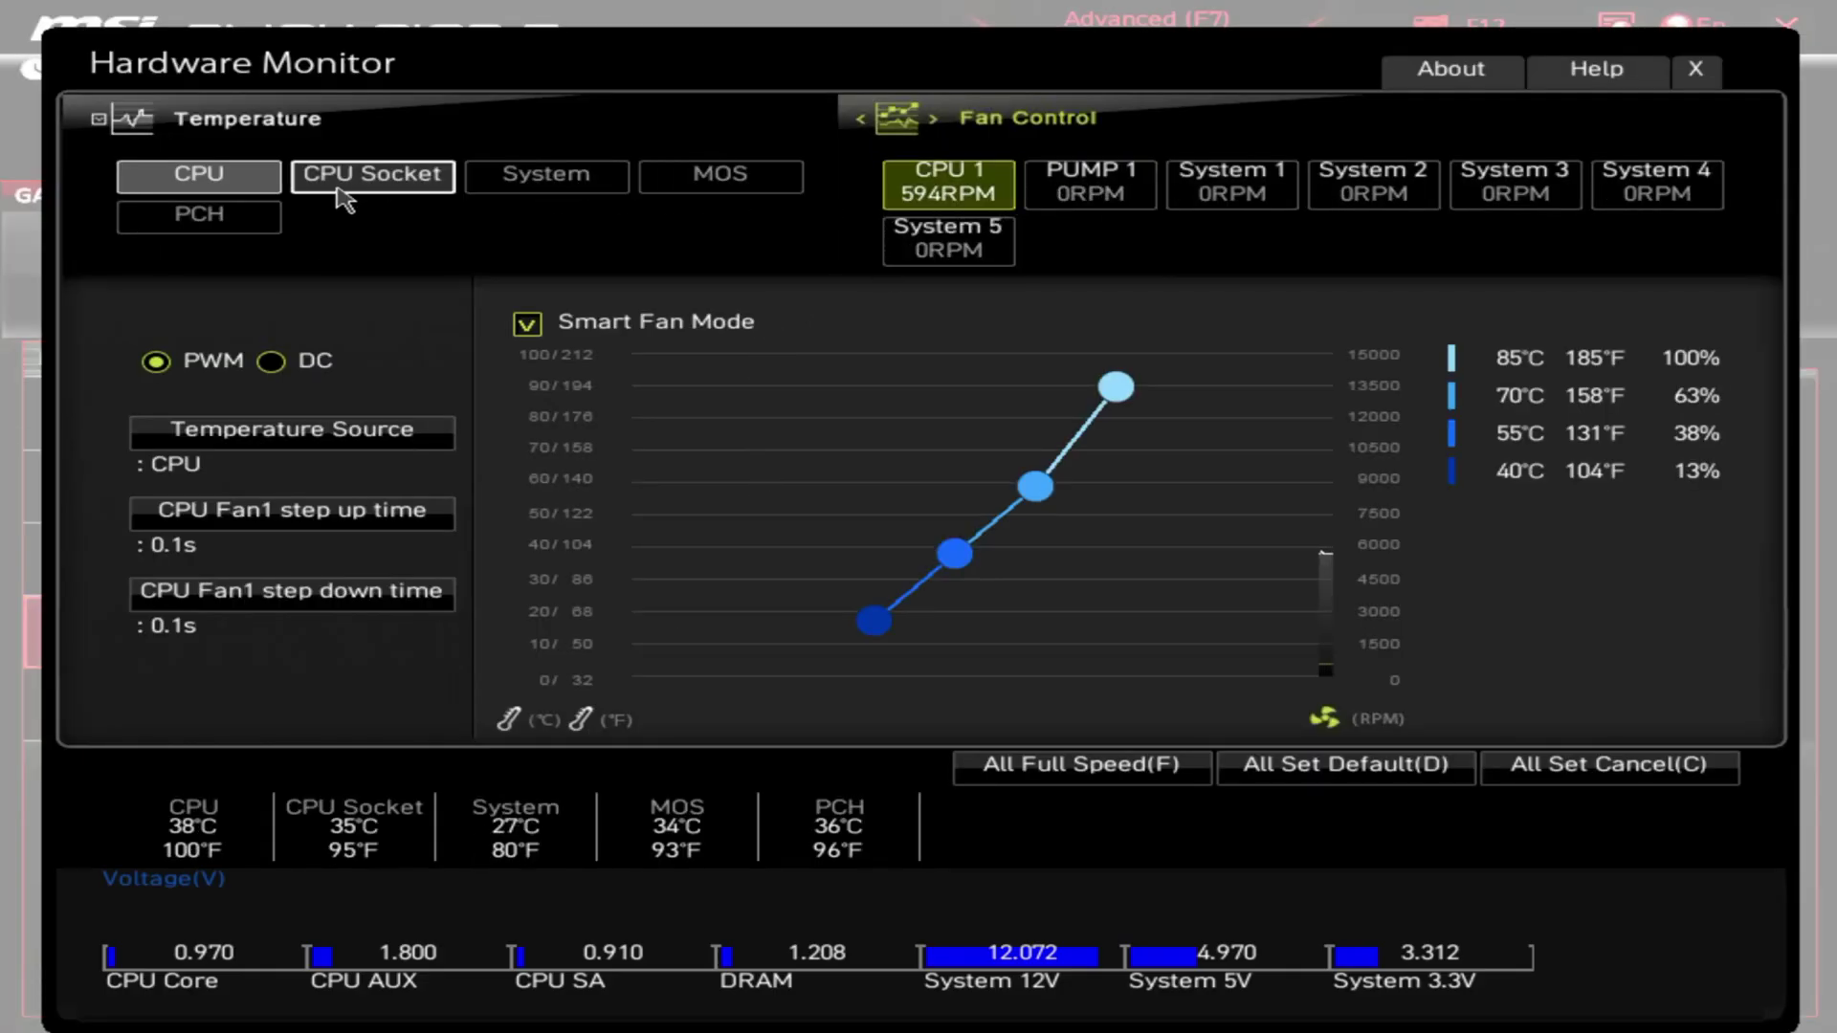
left_click(402, 186)
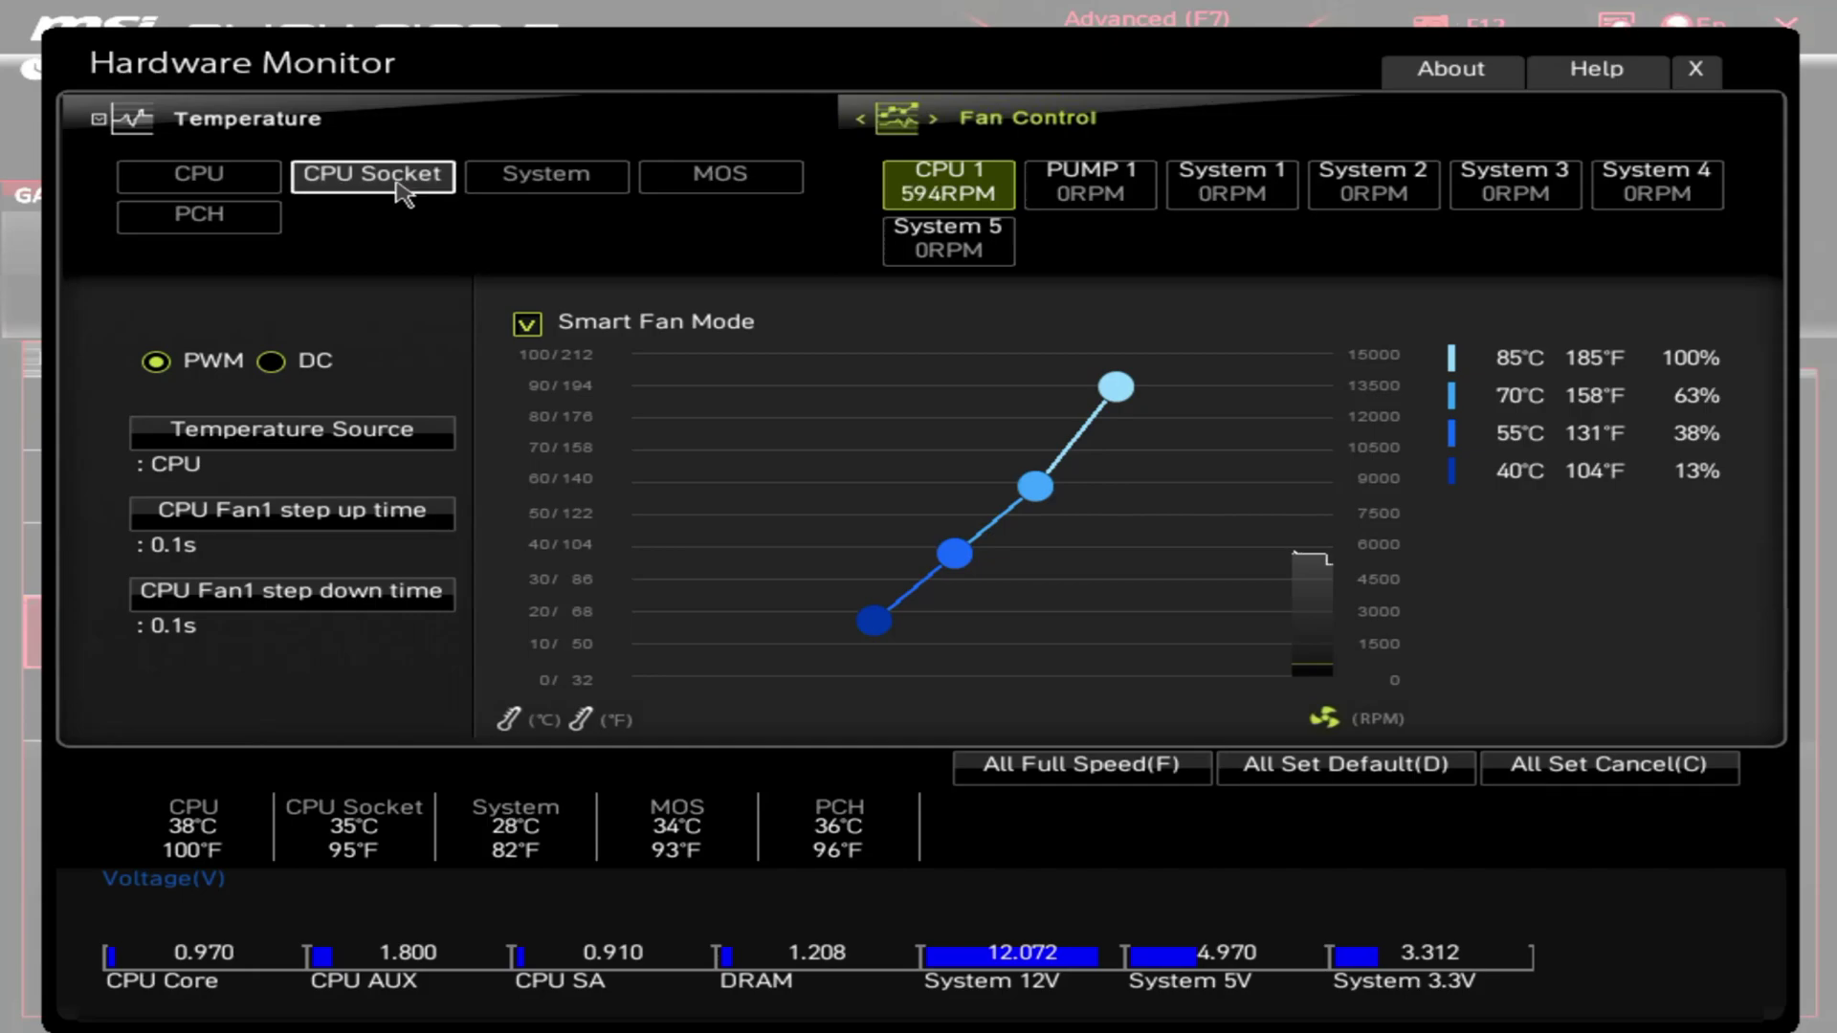
left_click(586, 174)
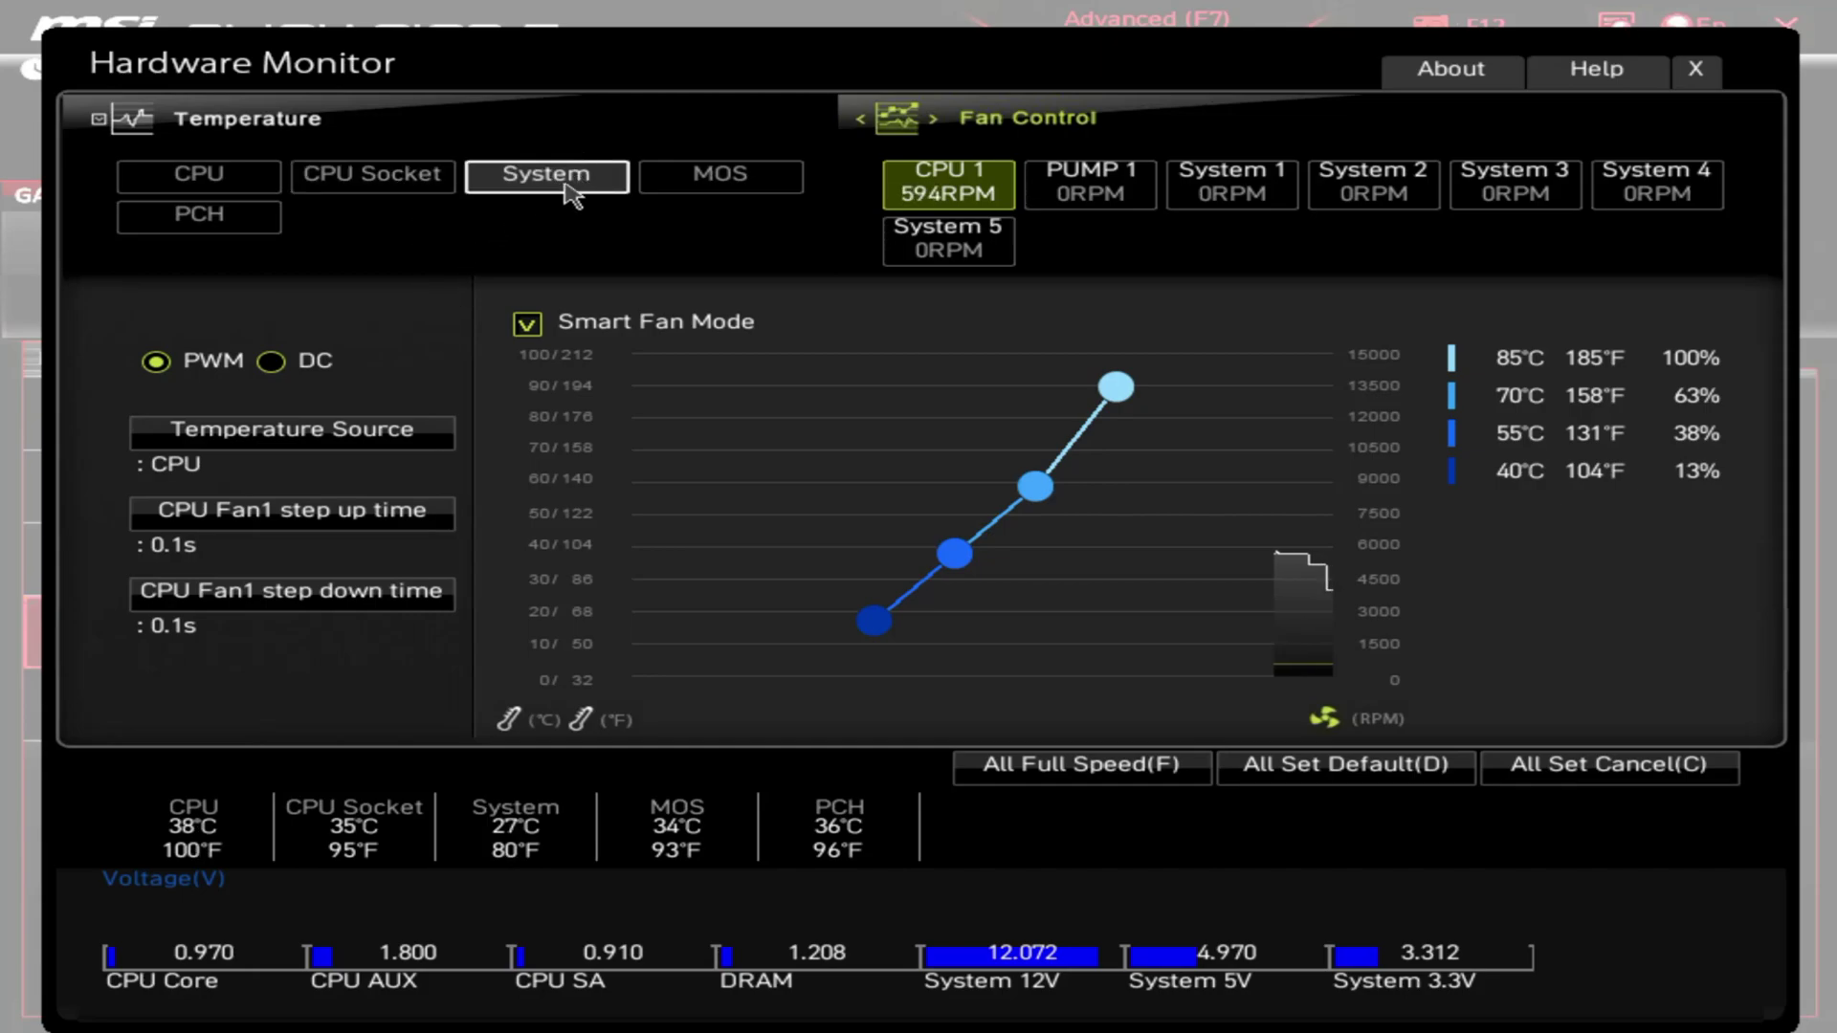
left_click(765, 185)
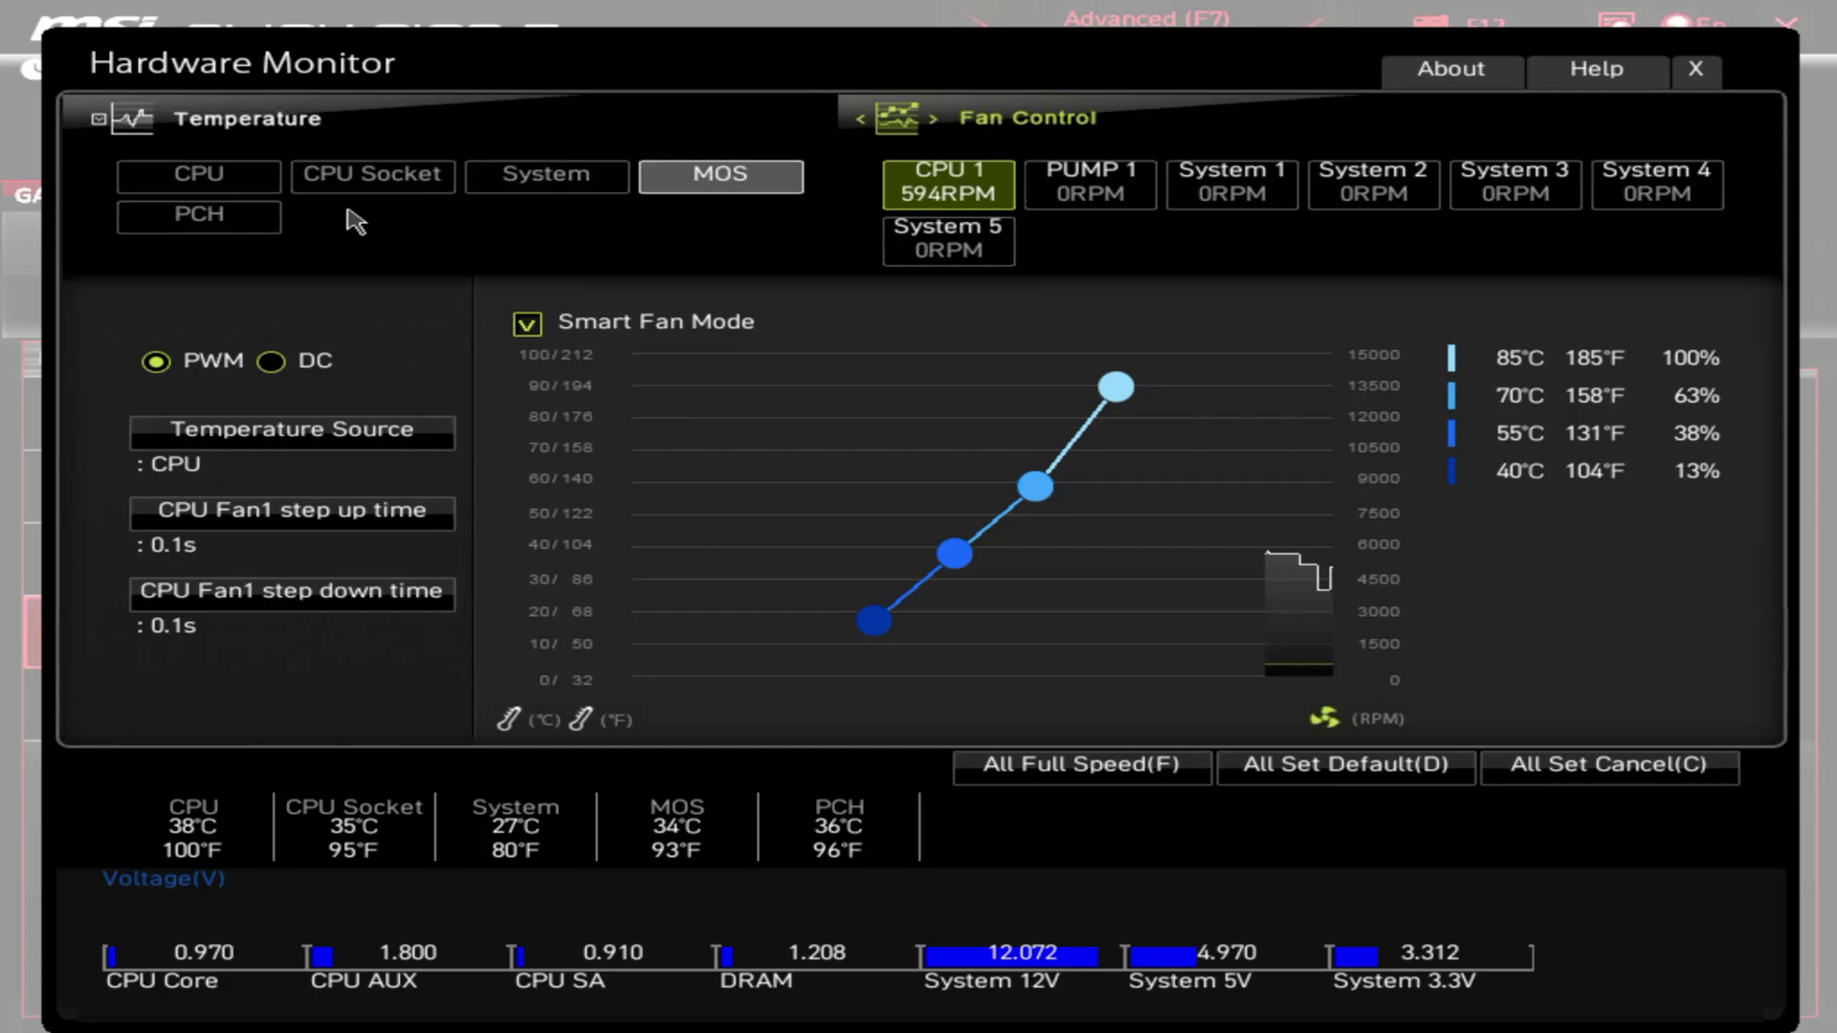
left_click(258, 226)
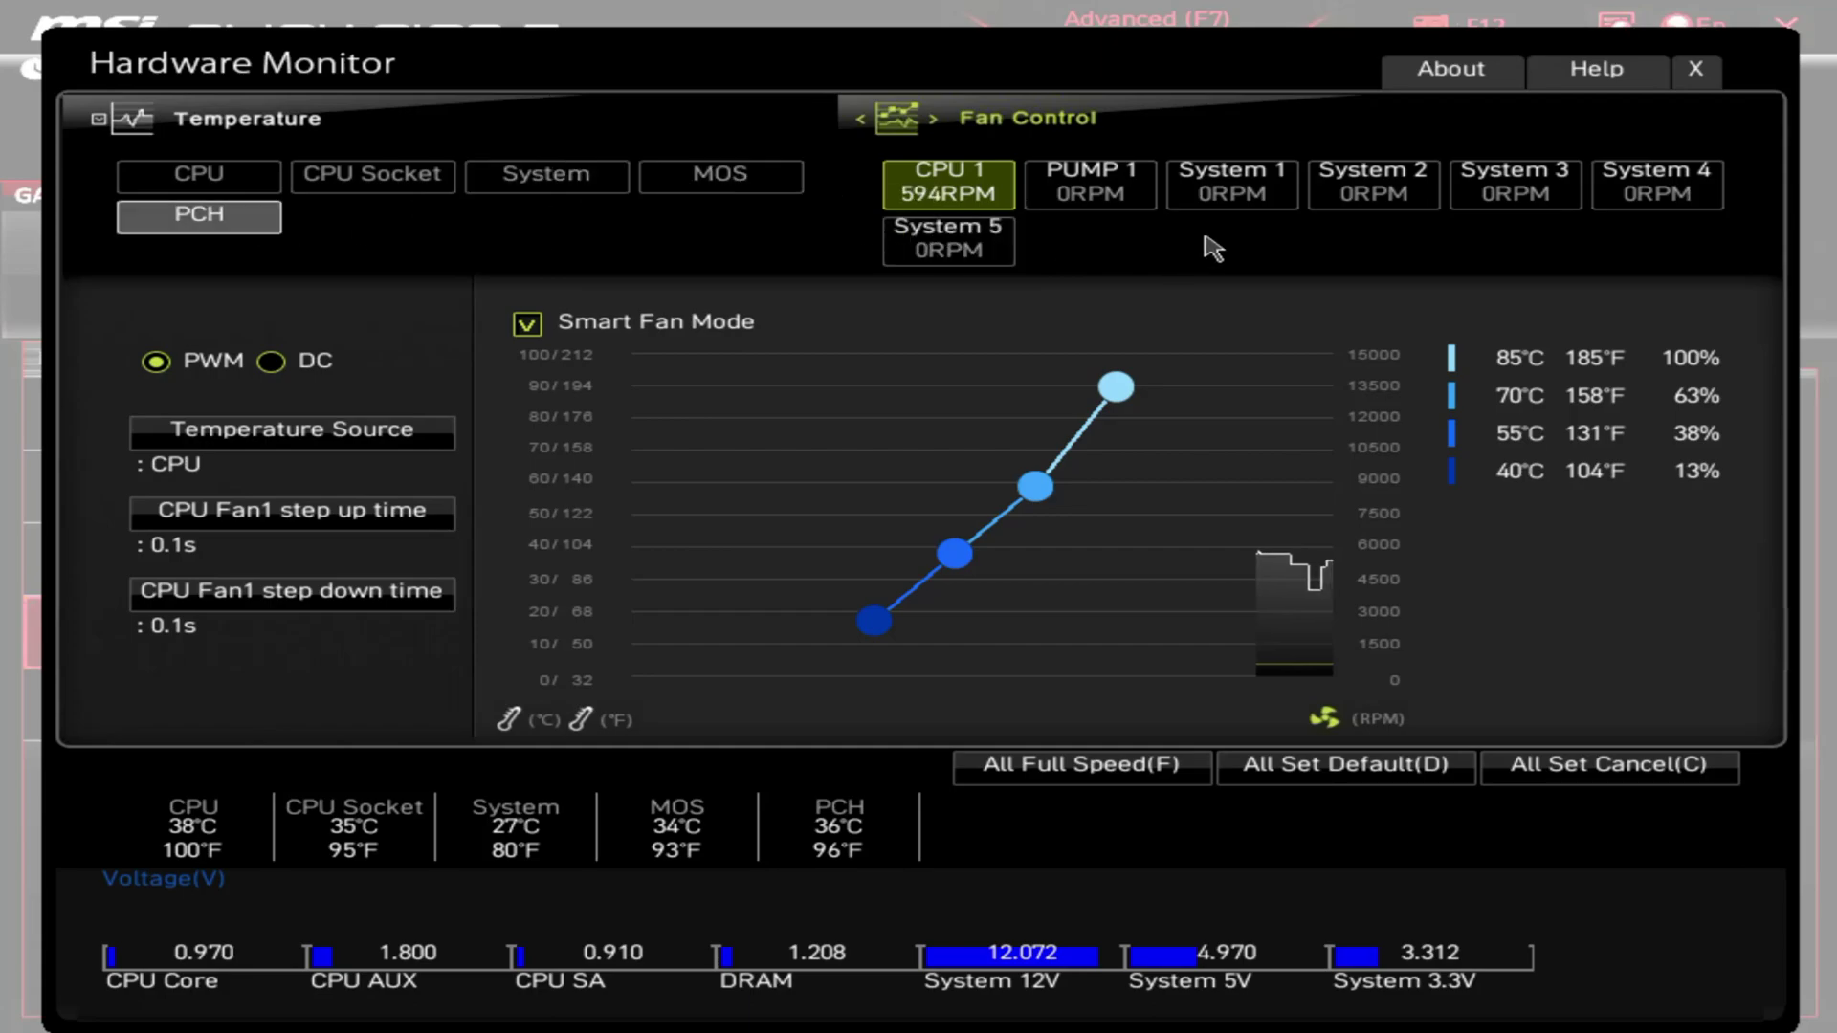
left_click(1695, 68)
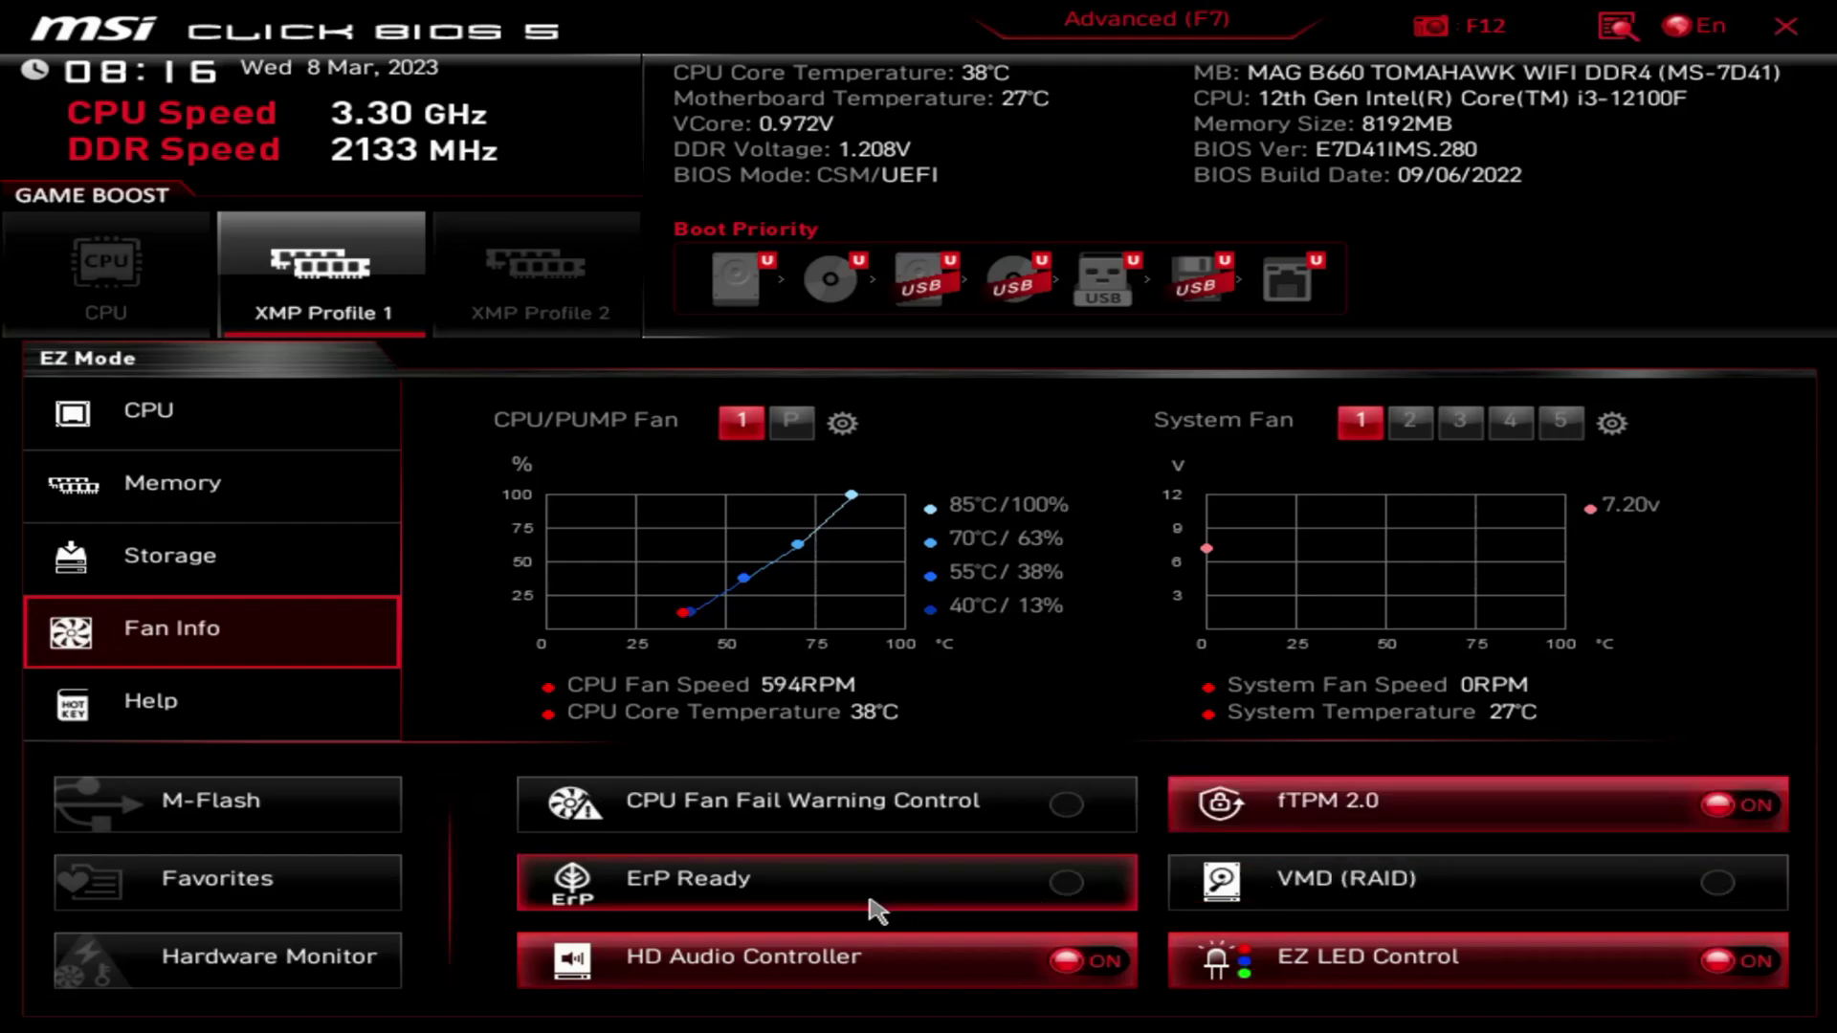
left_click(235, 885)
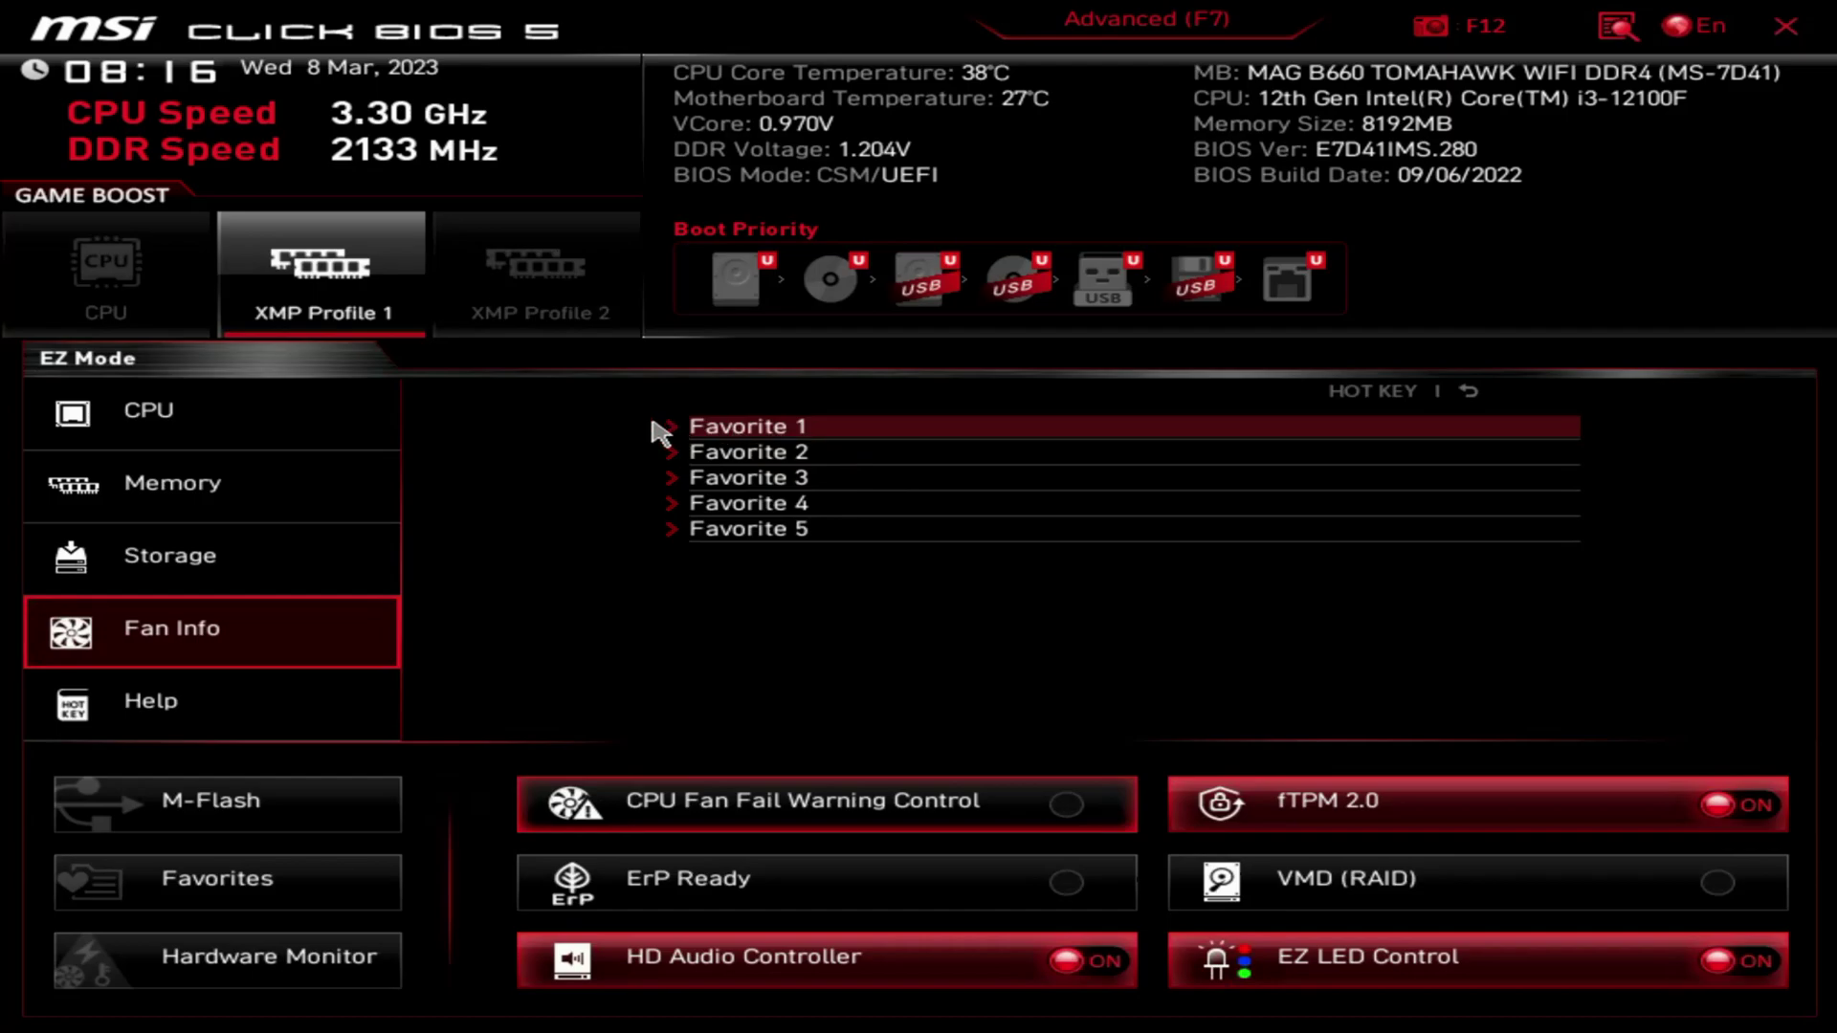
left_click(732, 431)
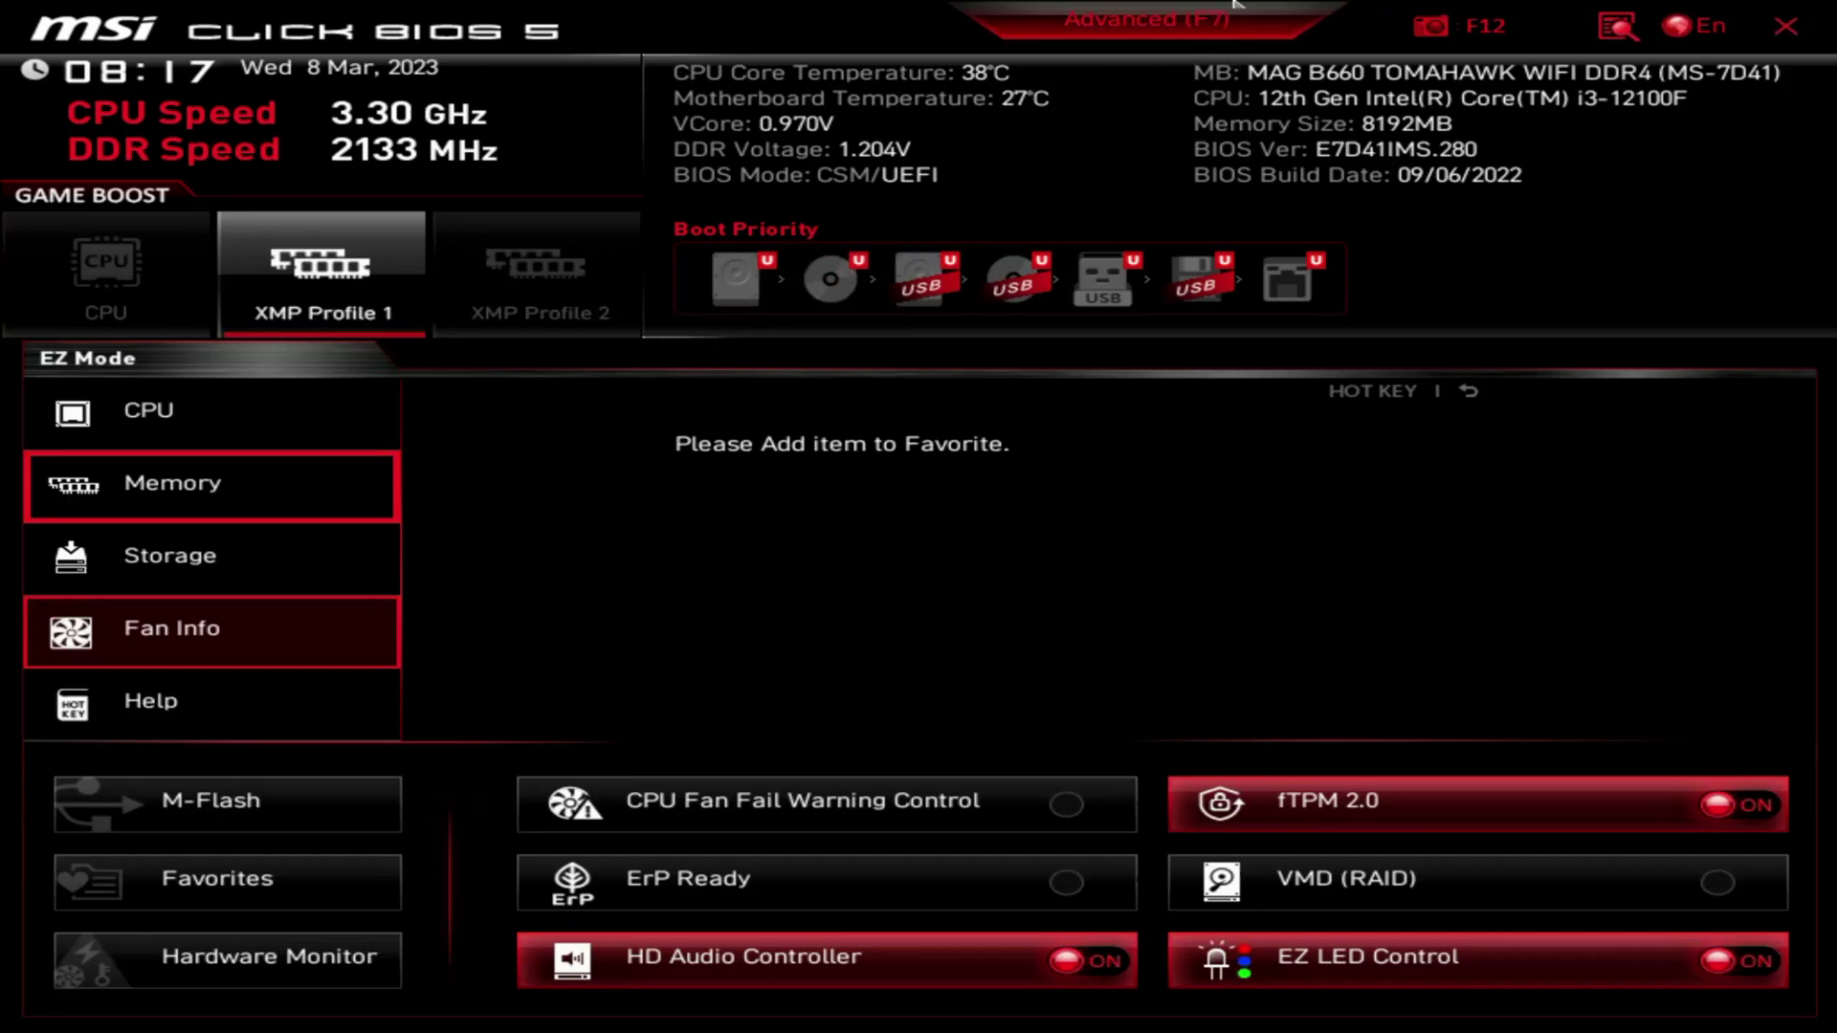
left_click(1187, 24)
left_click(1185, 24)
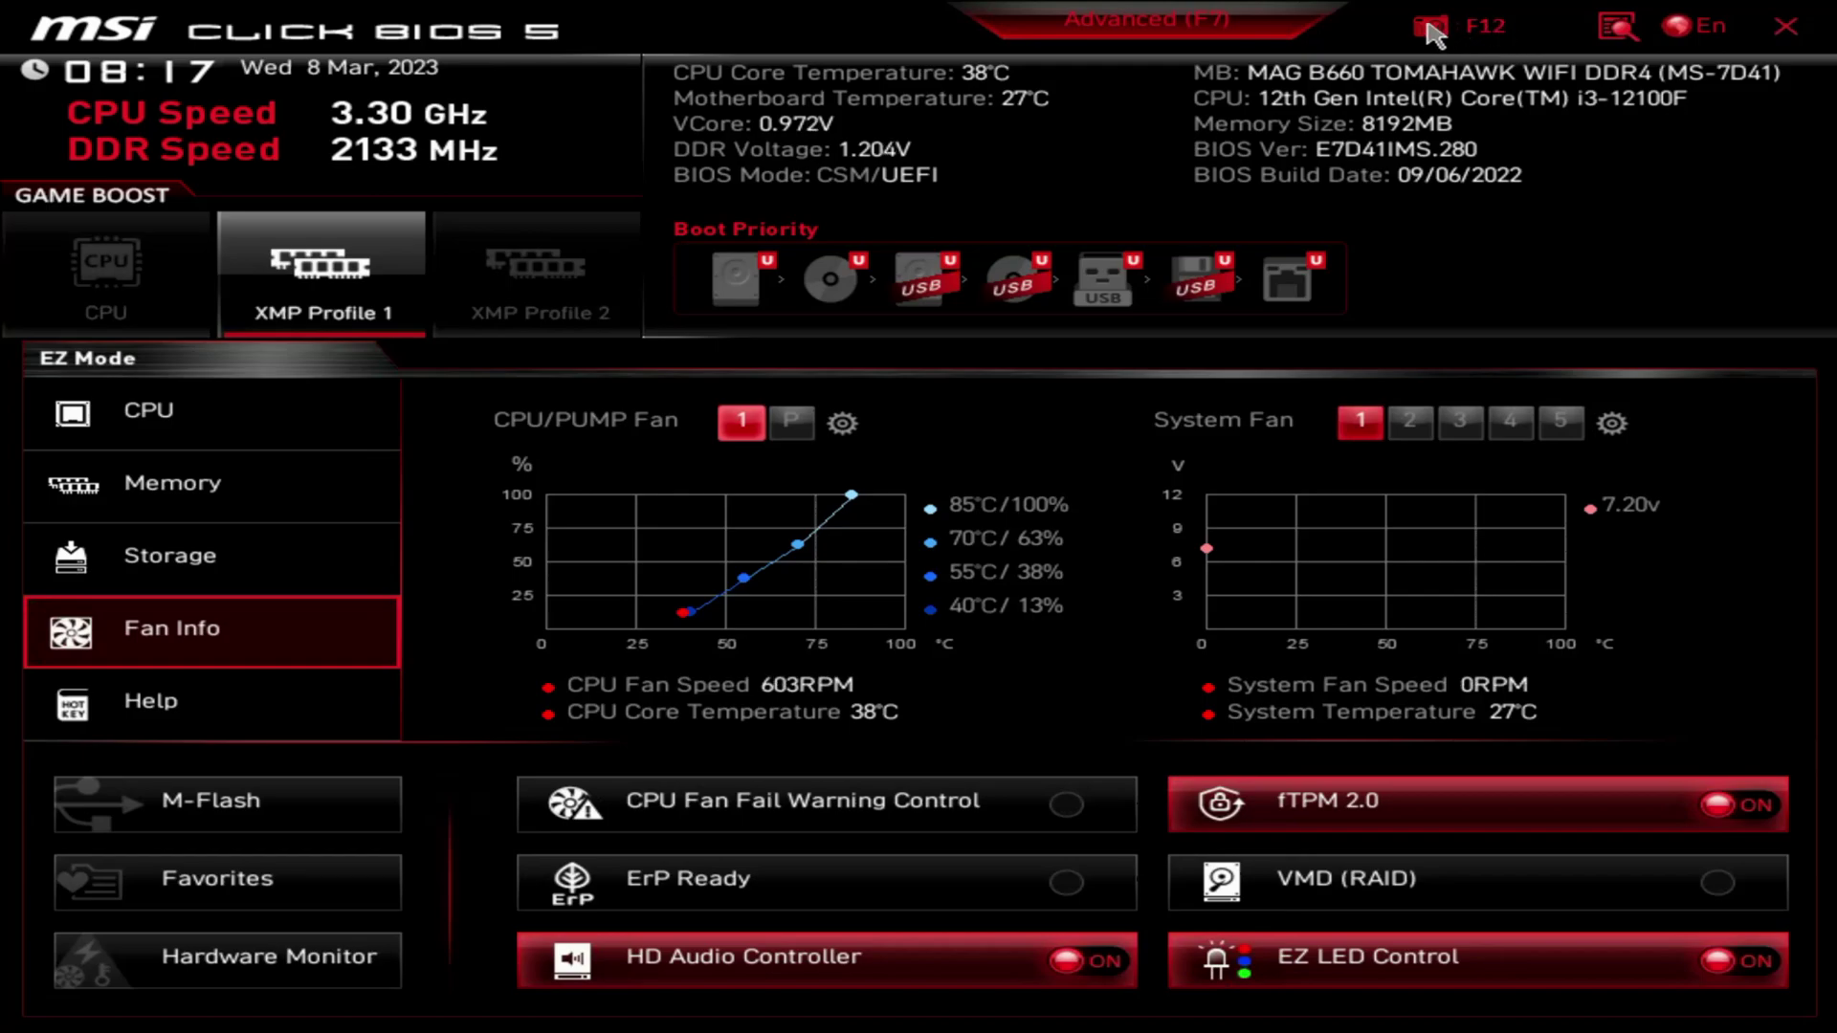
Step: Switch to Advanced mode and open Settings > System Status > DMI Information
left_click(1182, 35)
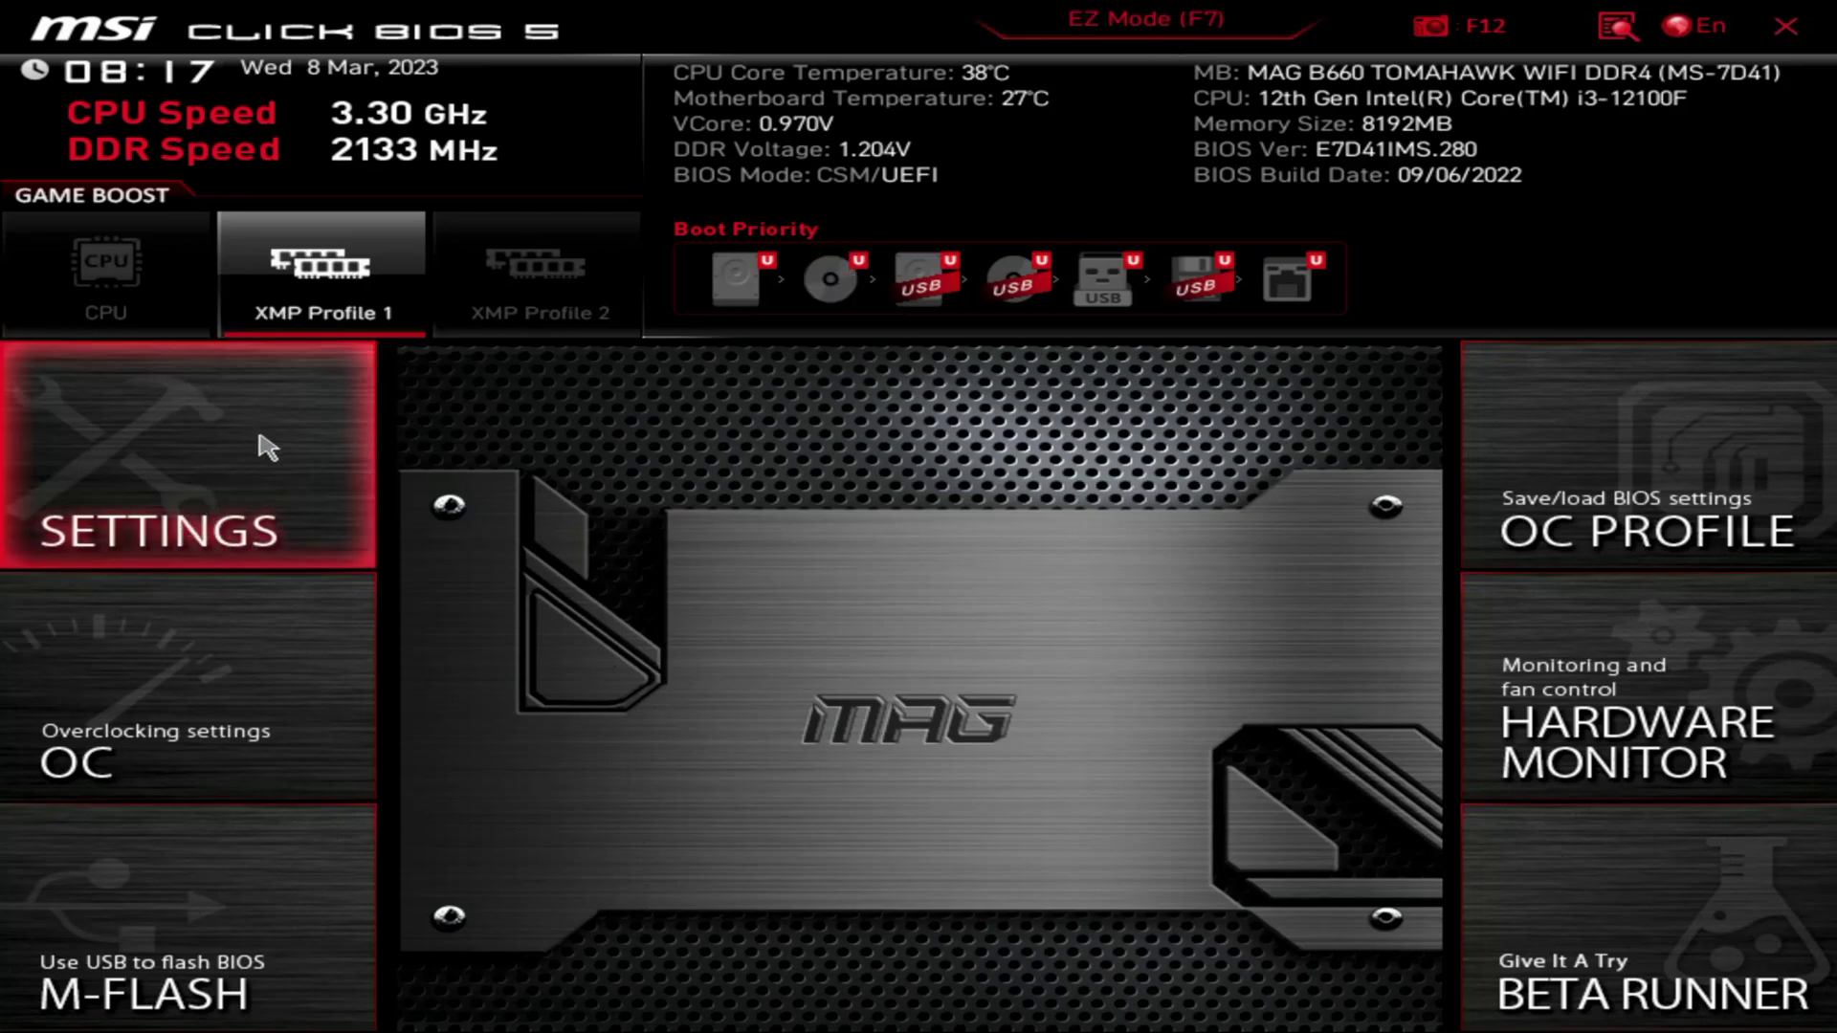
left_click(267, 446)
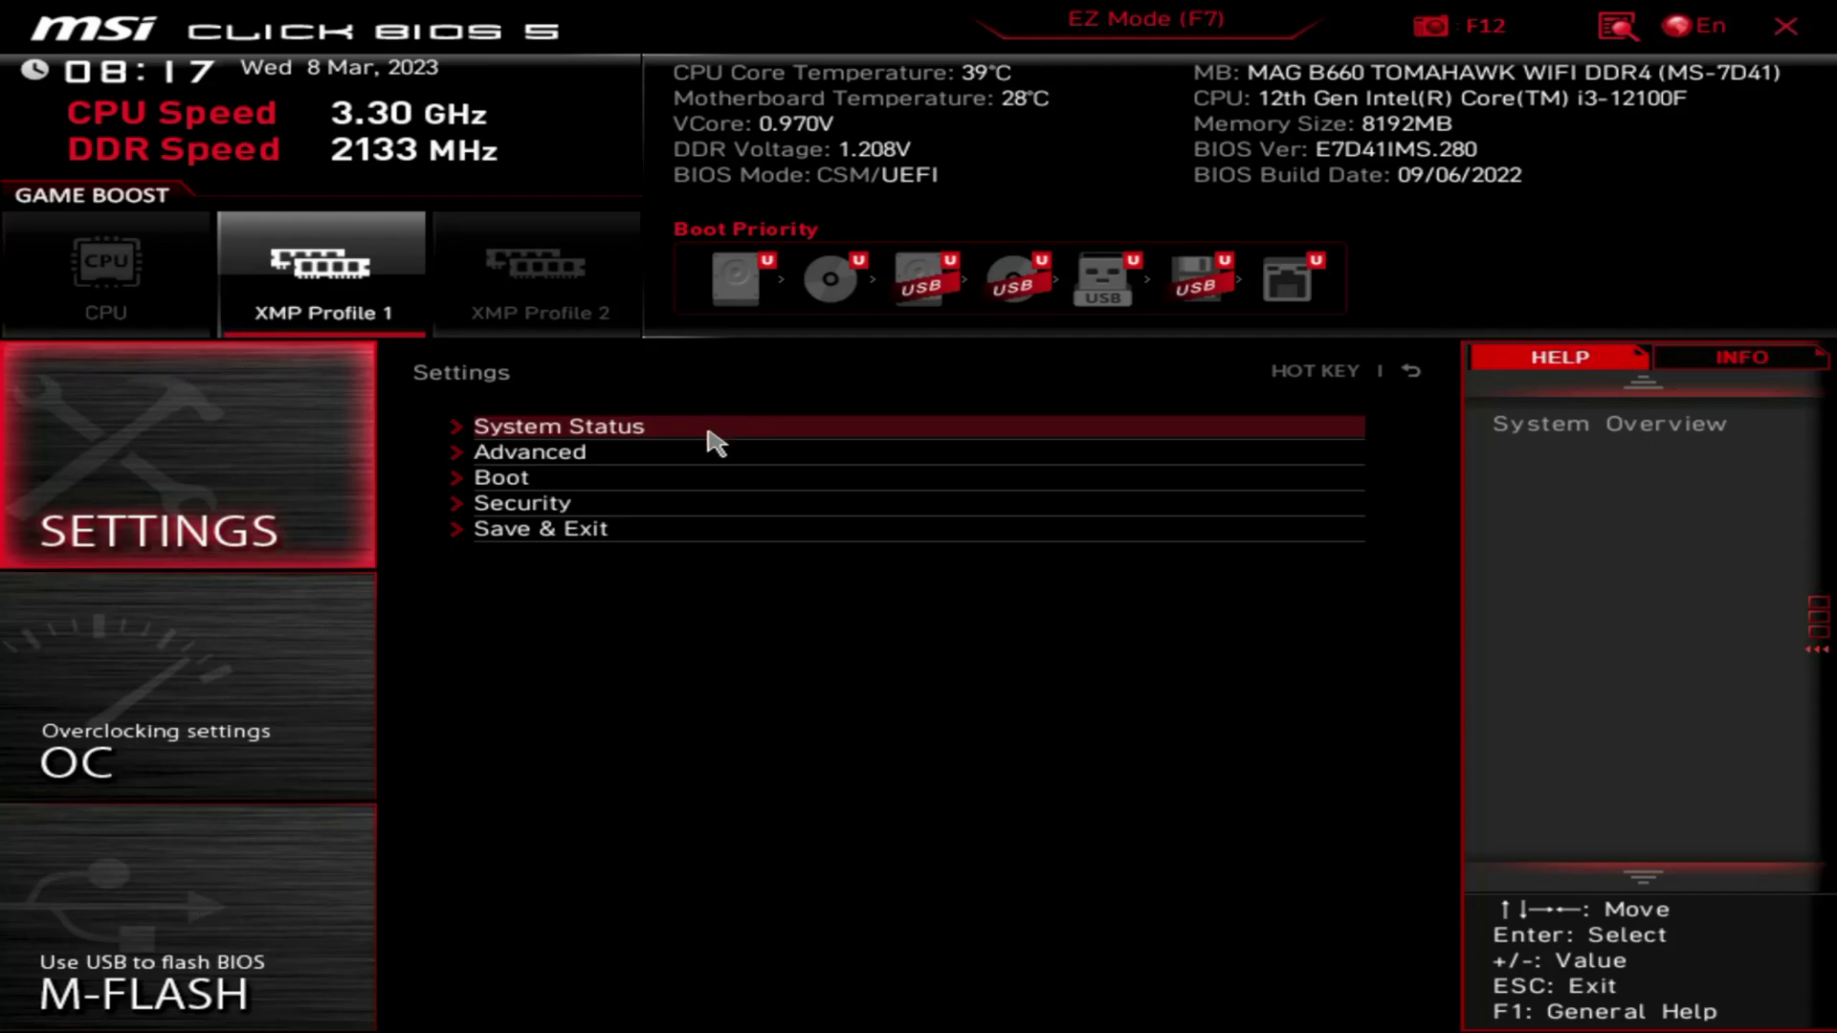
left_click(714, 431)
scroll(771, 497, "down", 1)
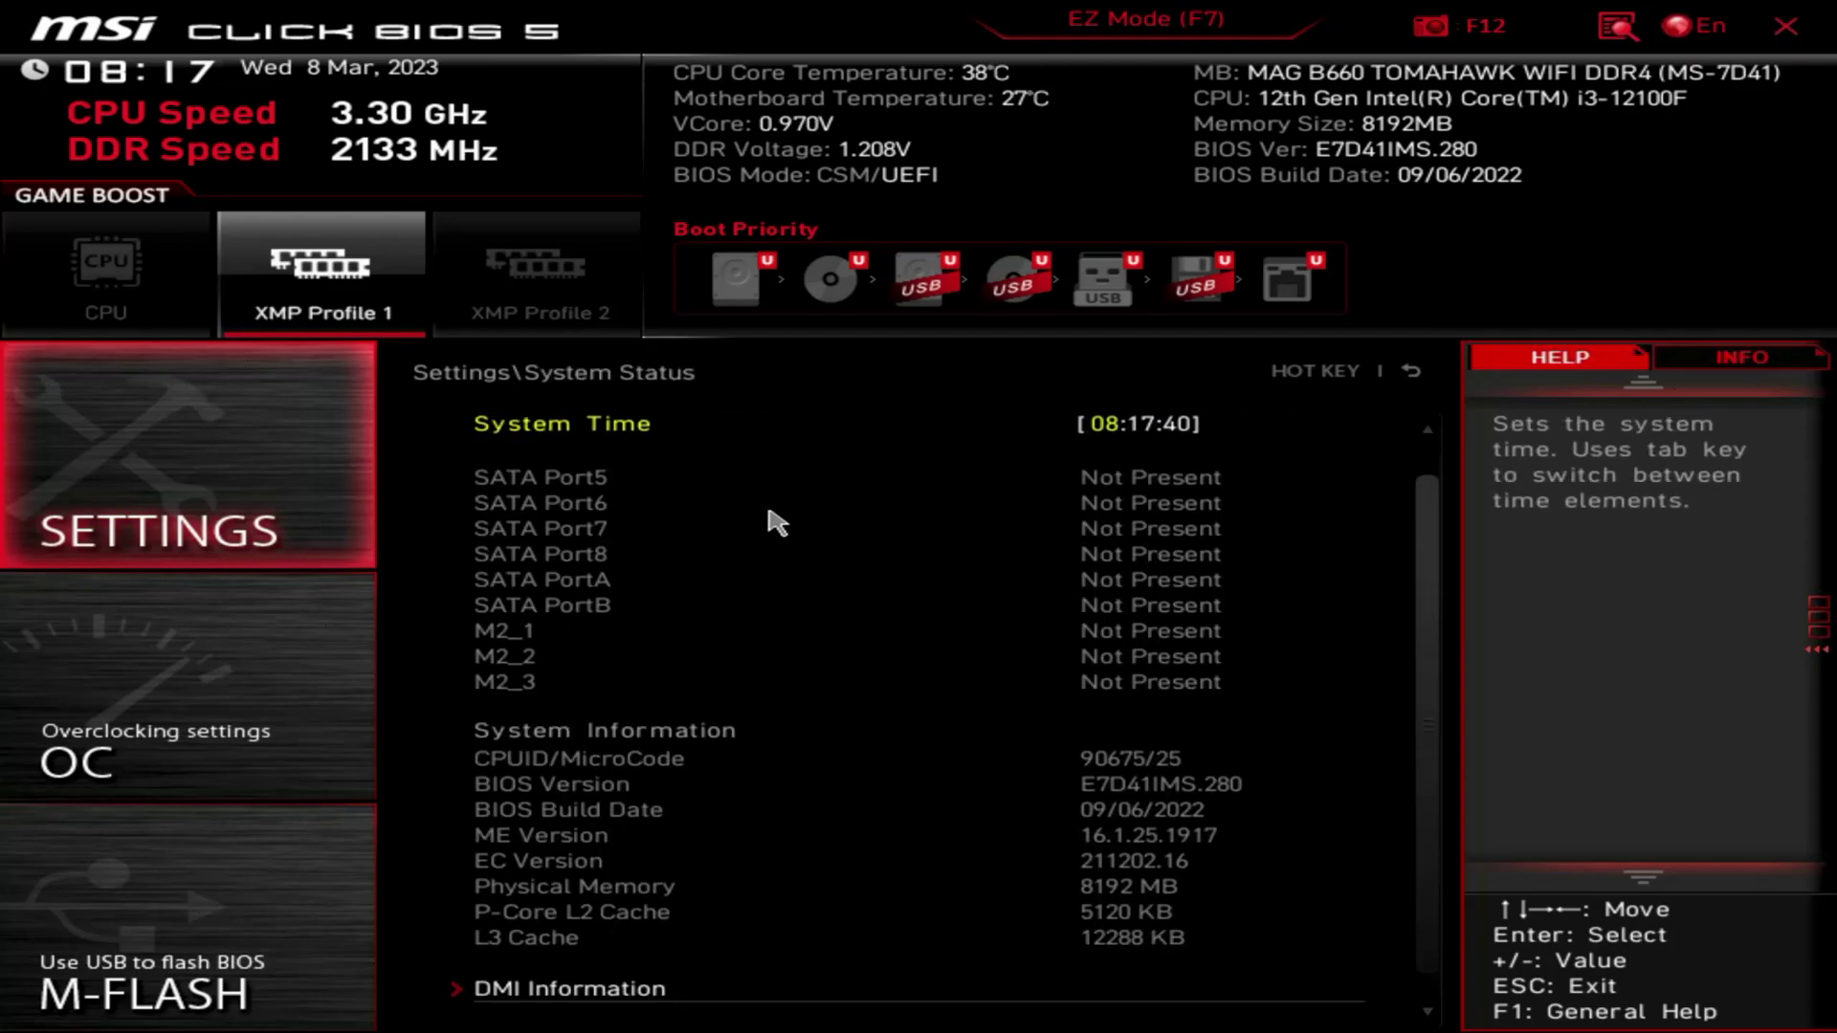
left_click(579, 990)
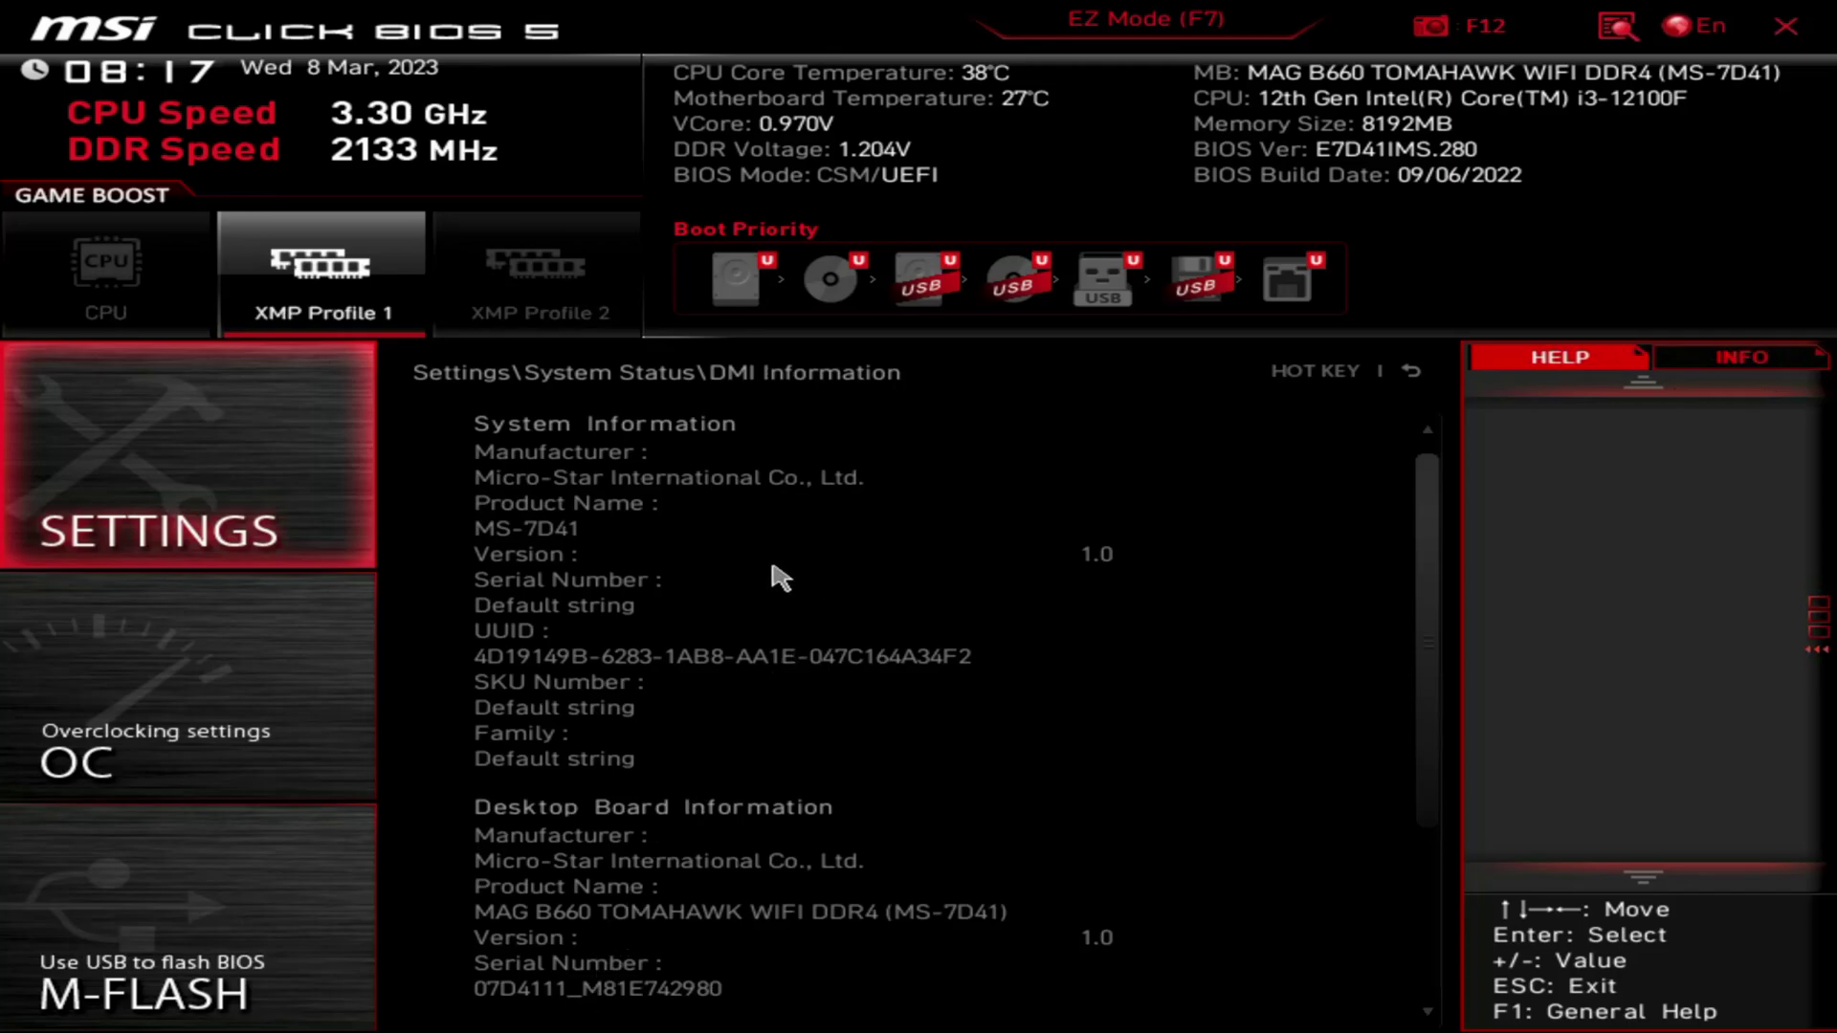
Step: Scroll through DMI Information, then back out to the main Advanced-mode screen
scroll(765, 582, "down", 4)
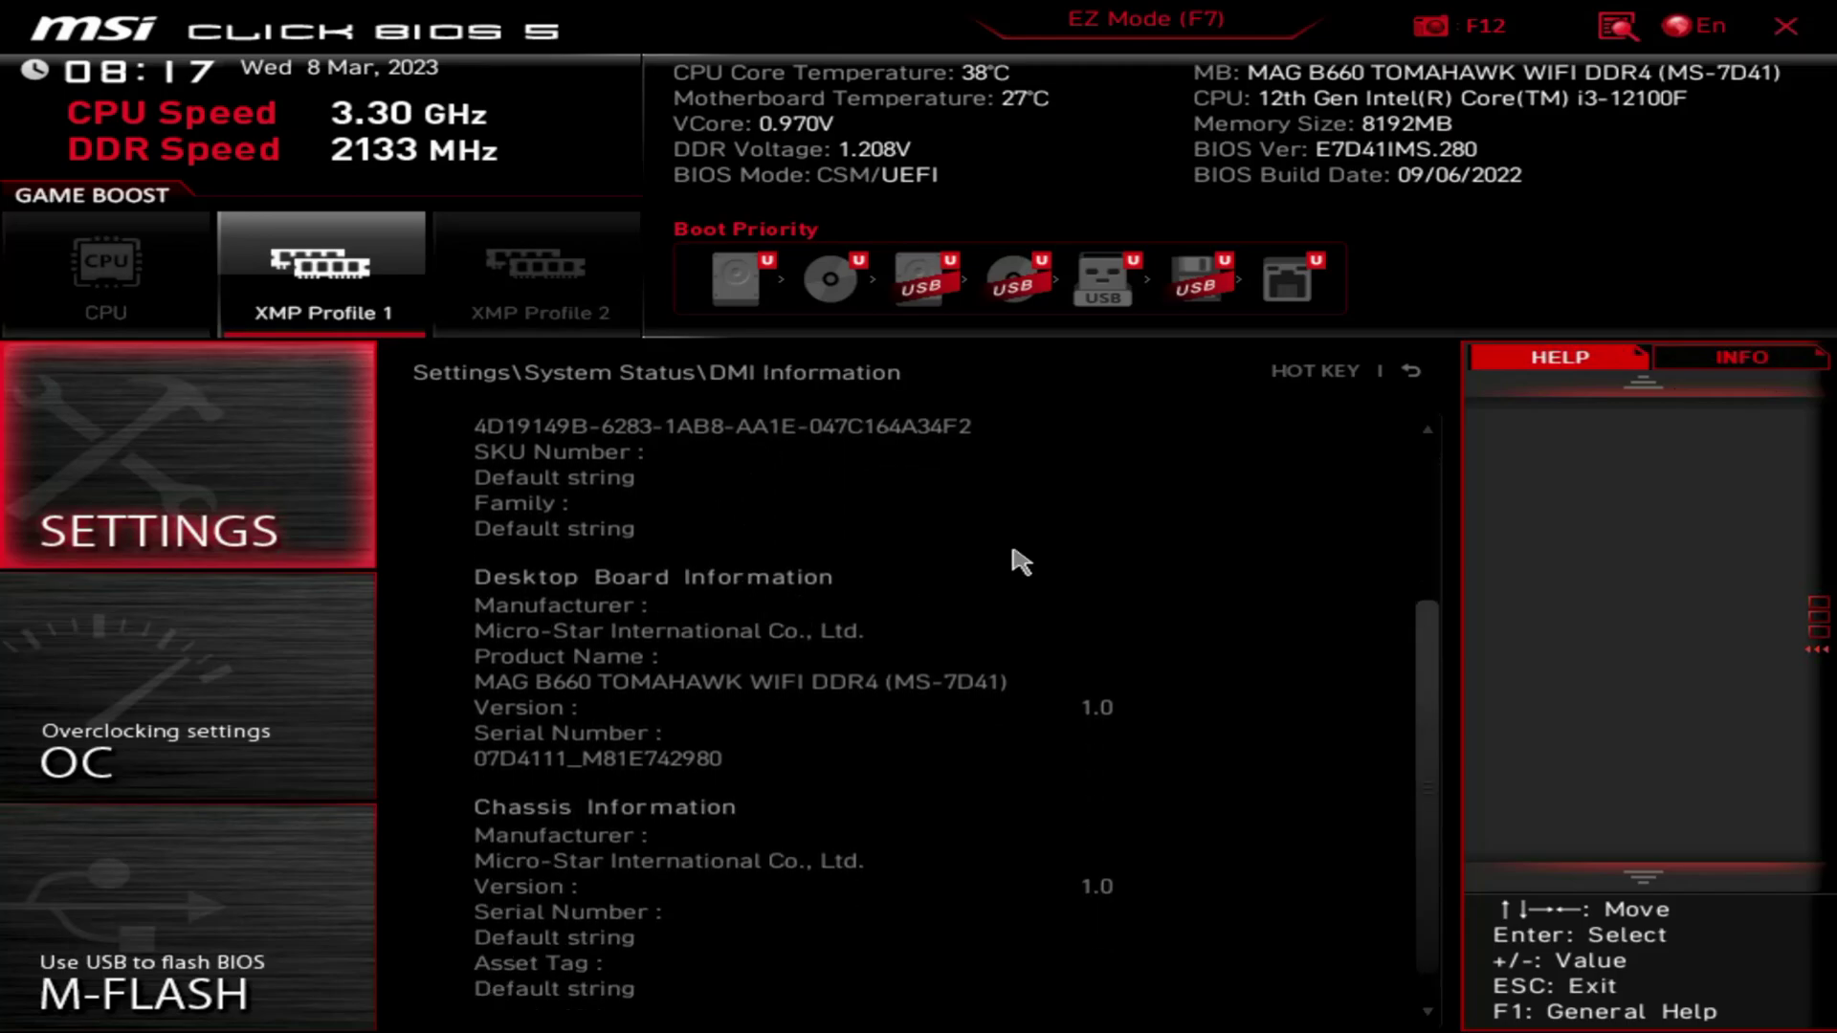
left_click(1410, 375)
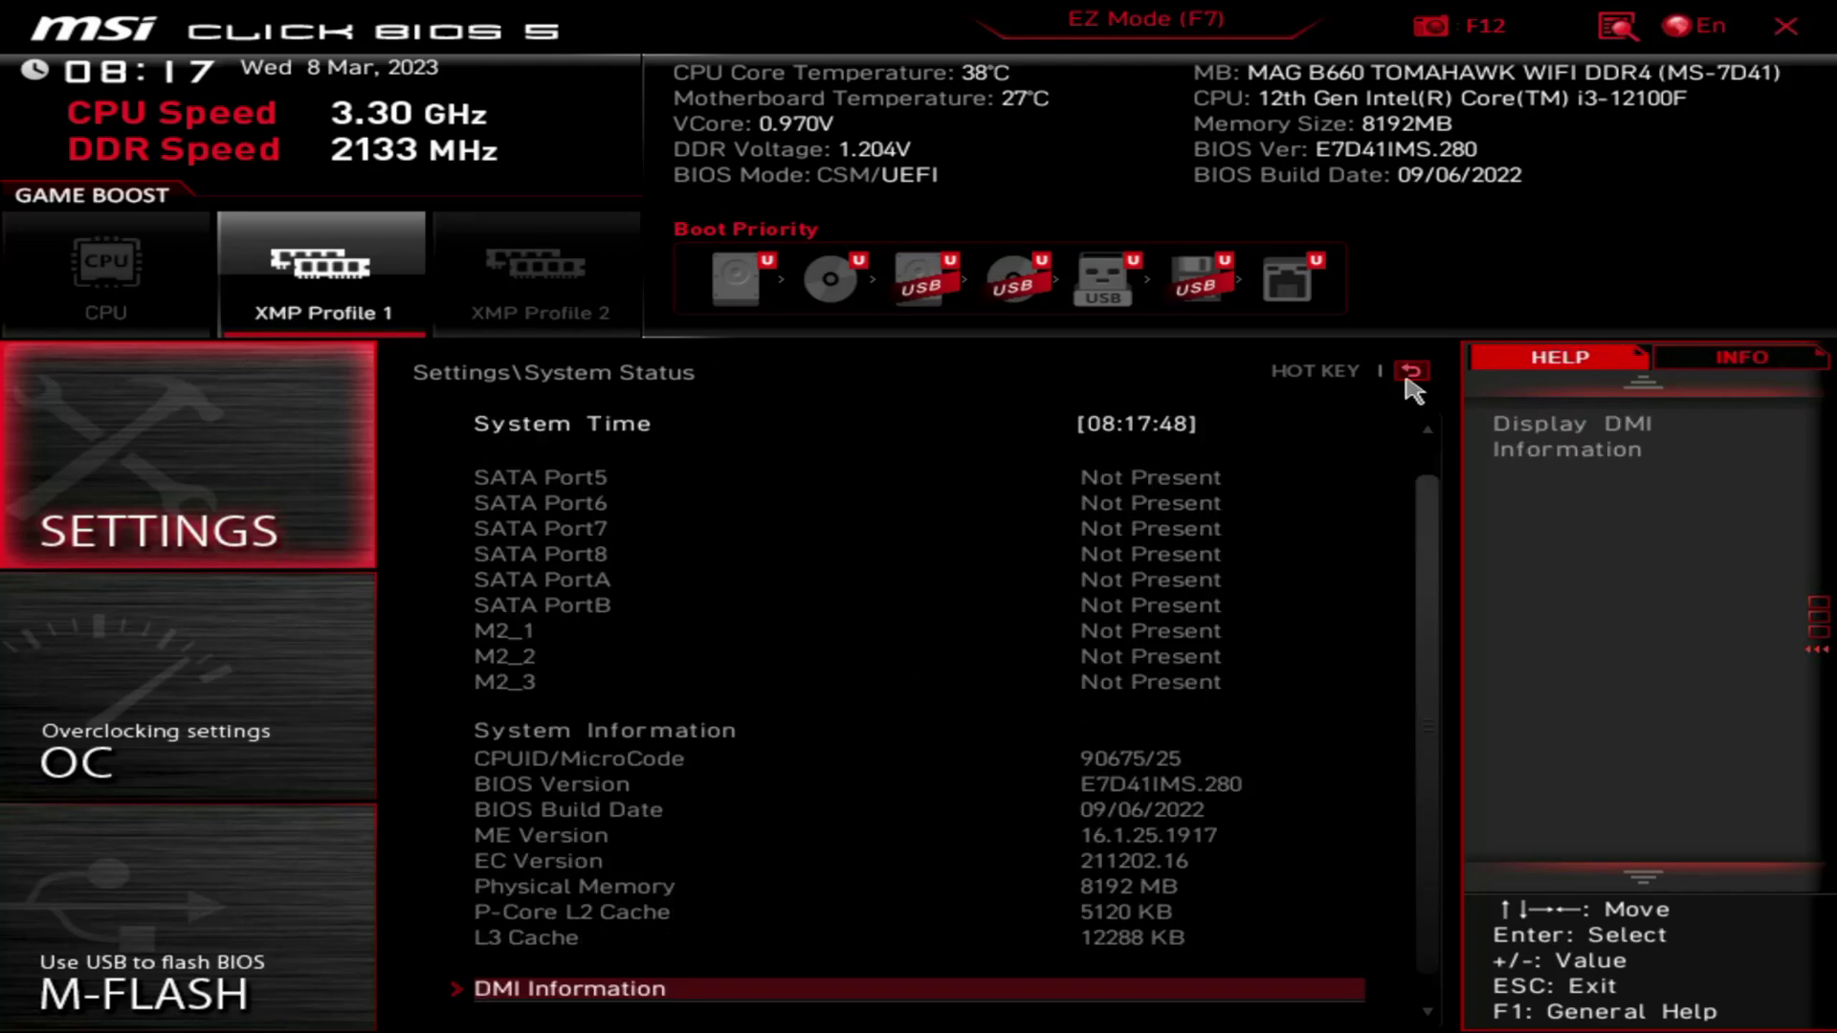
scroll(1063, 526, "up", 2)
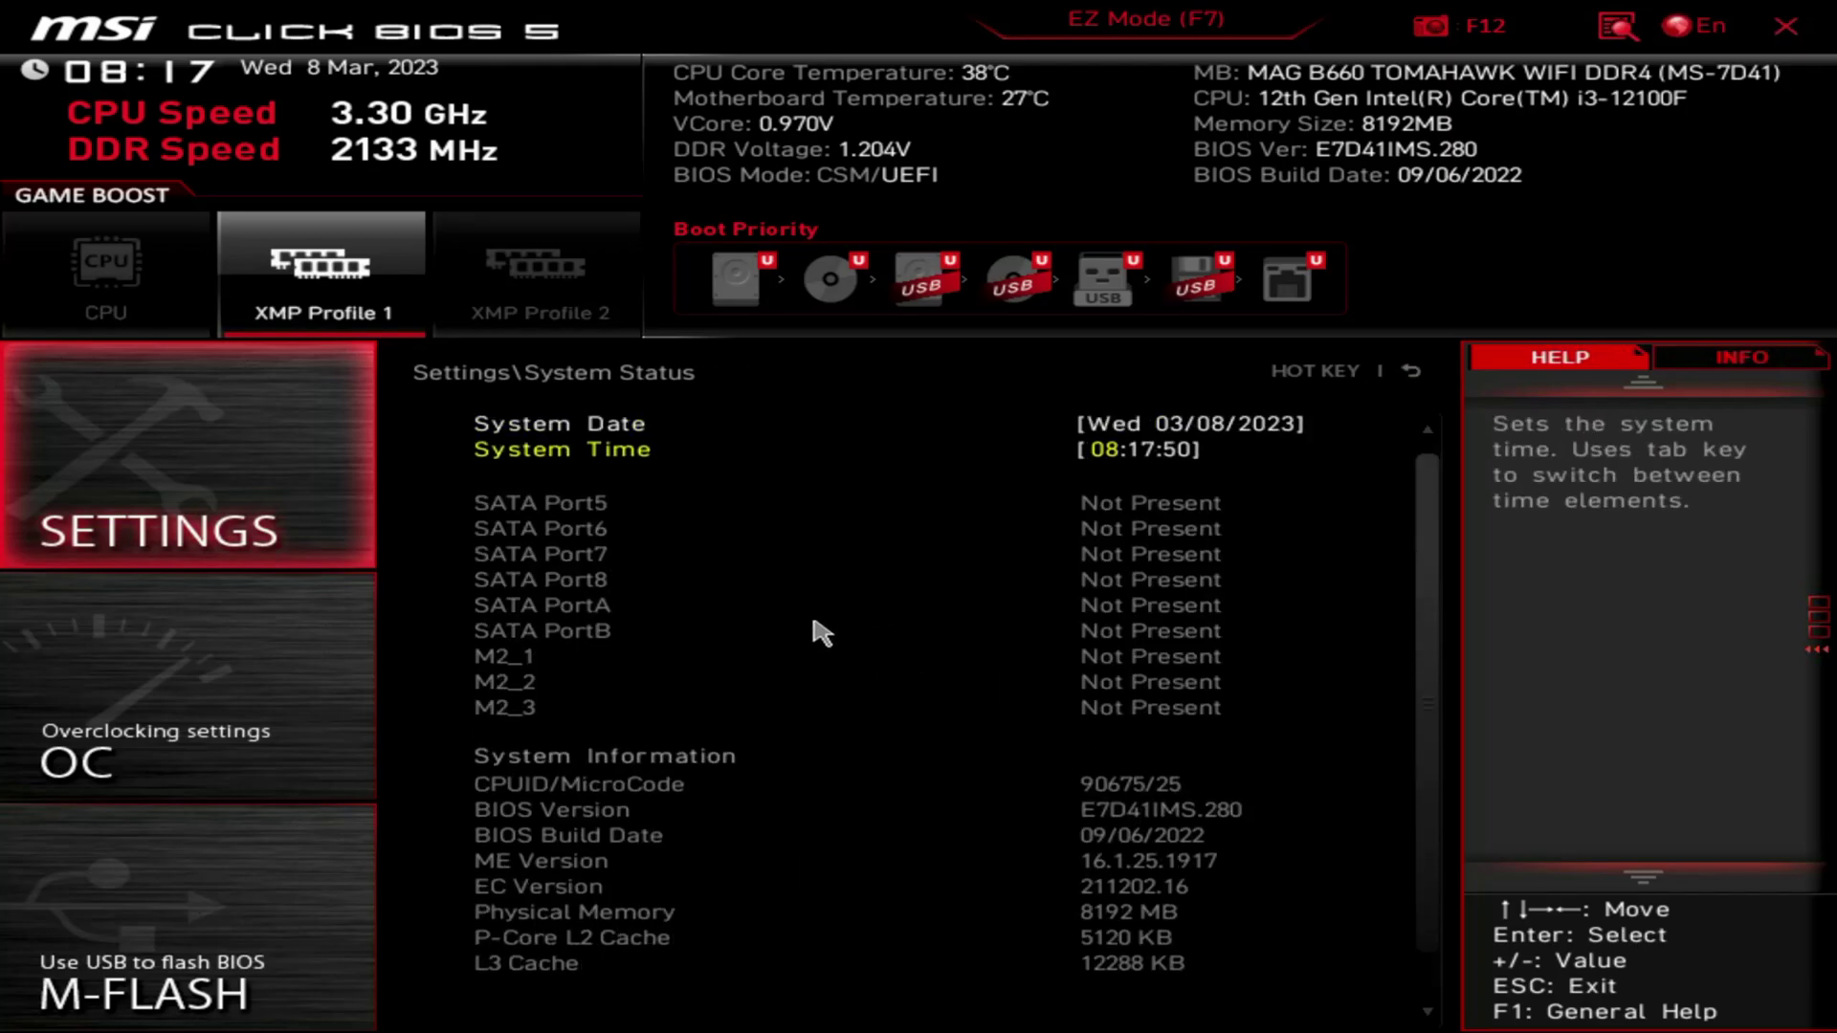
scroll(1261, 365, "up", 1)
left_click(1410, 371)
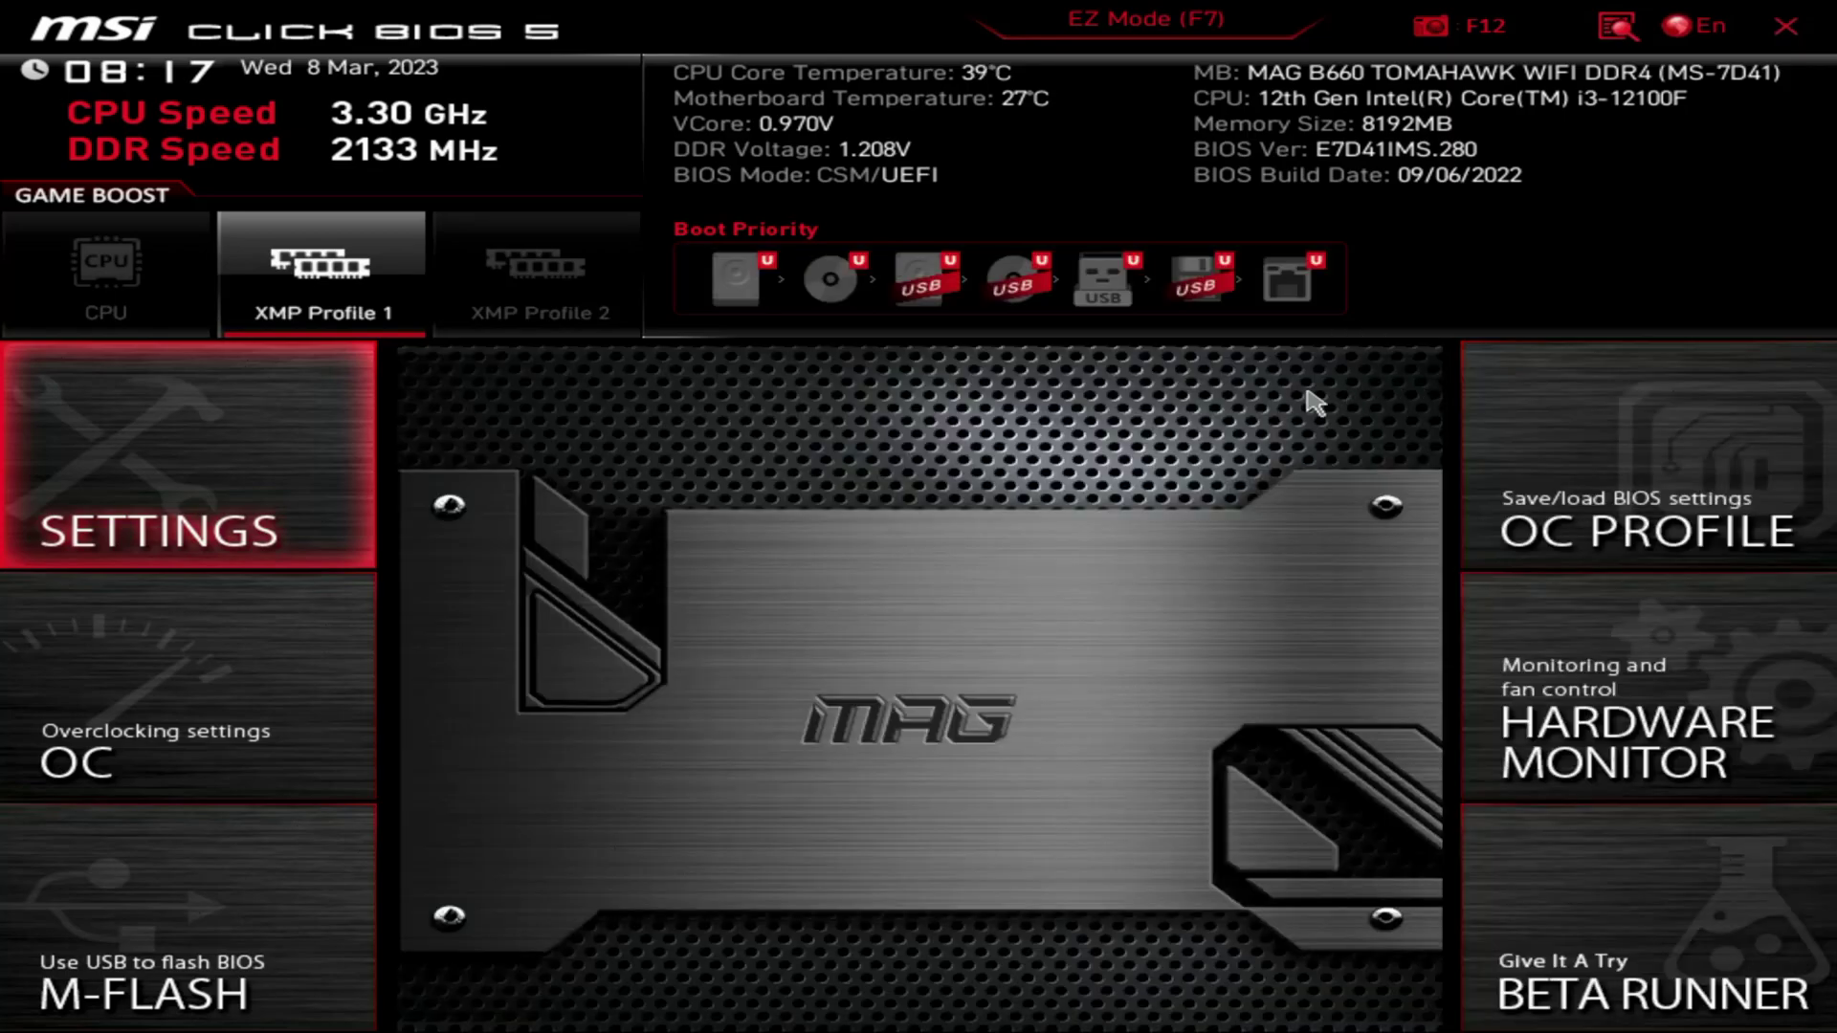
Step: Open Settings > Advanced and view the PCIe/PCI Sub-system and ACPI settings
key("Return")
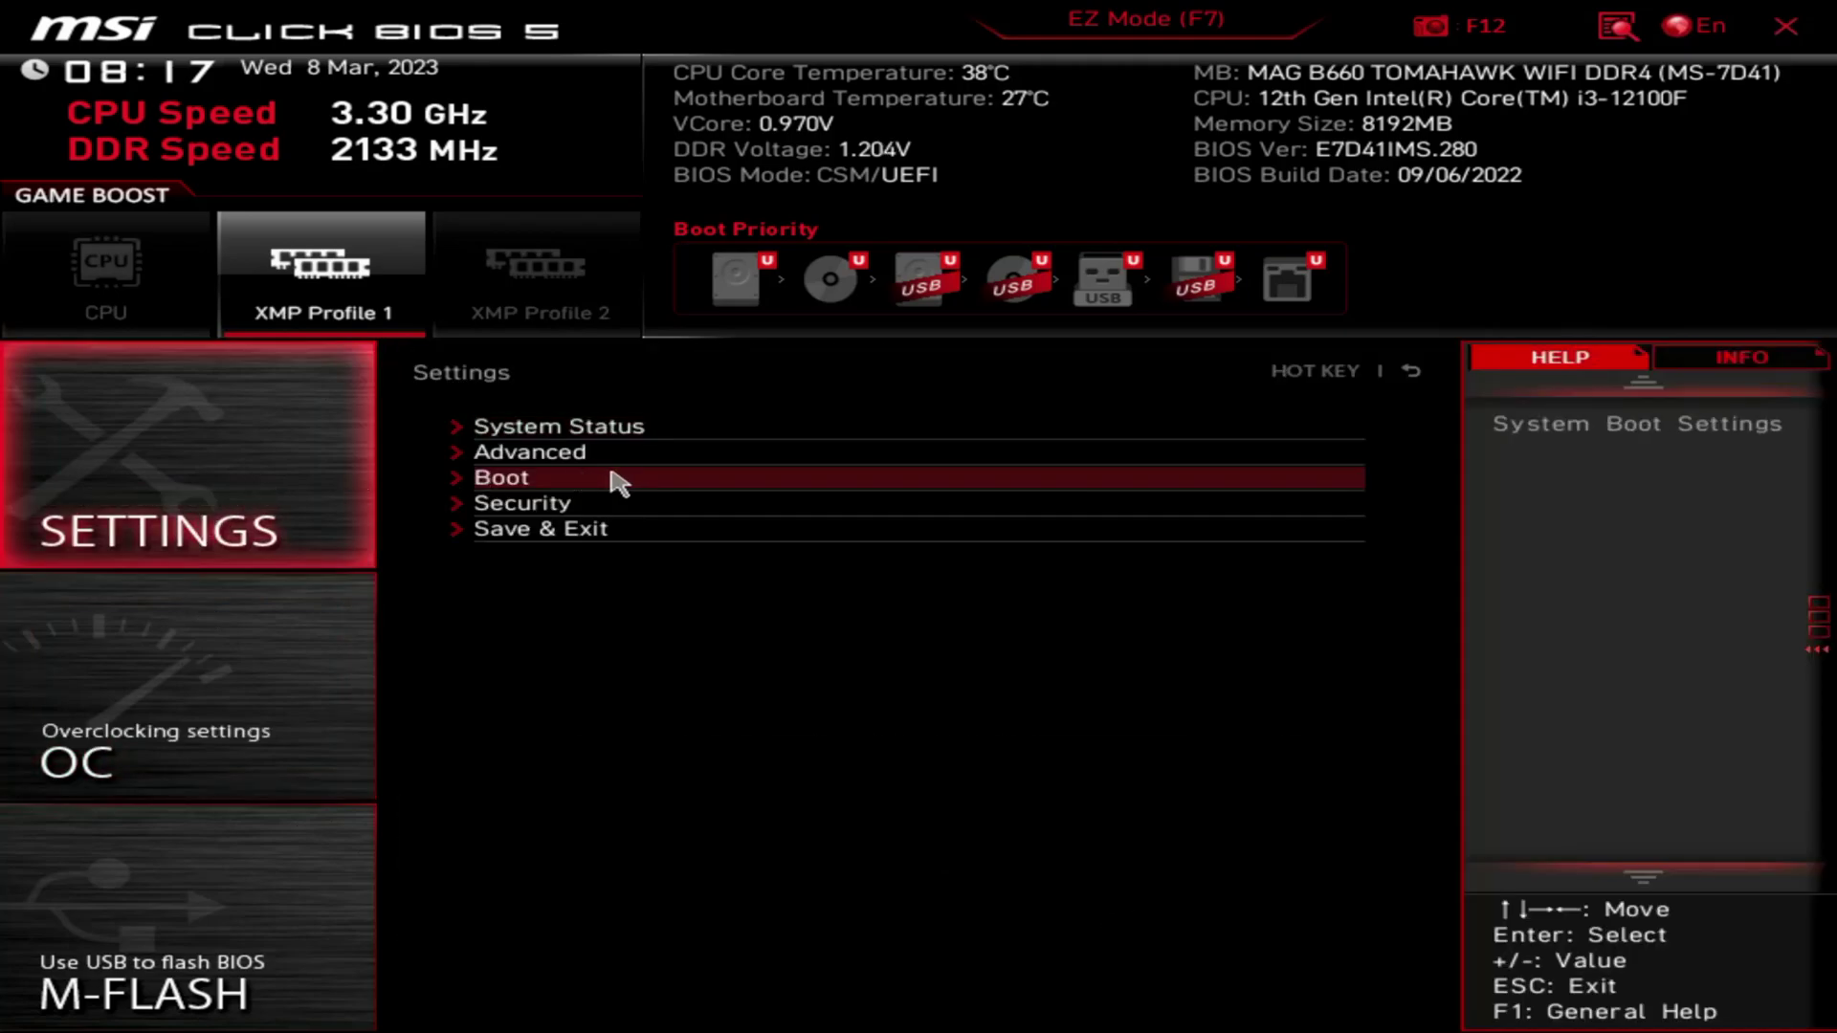
left_click(574, 461)
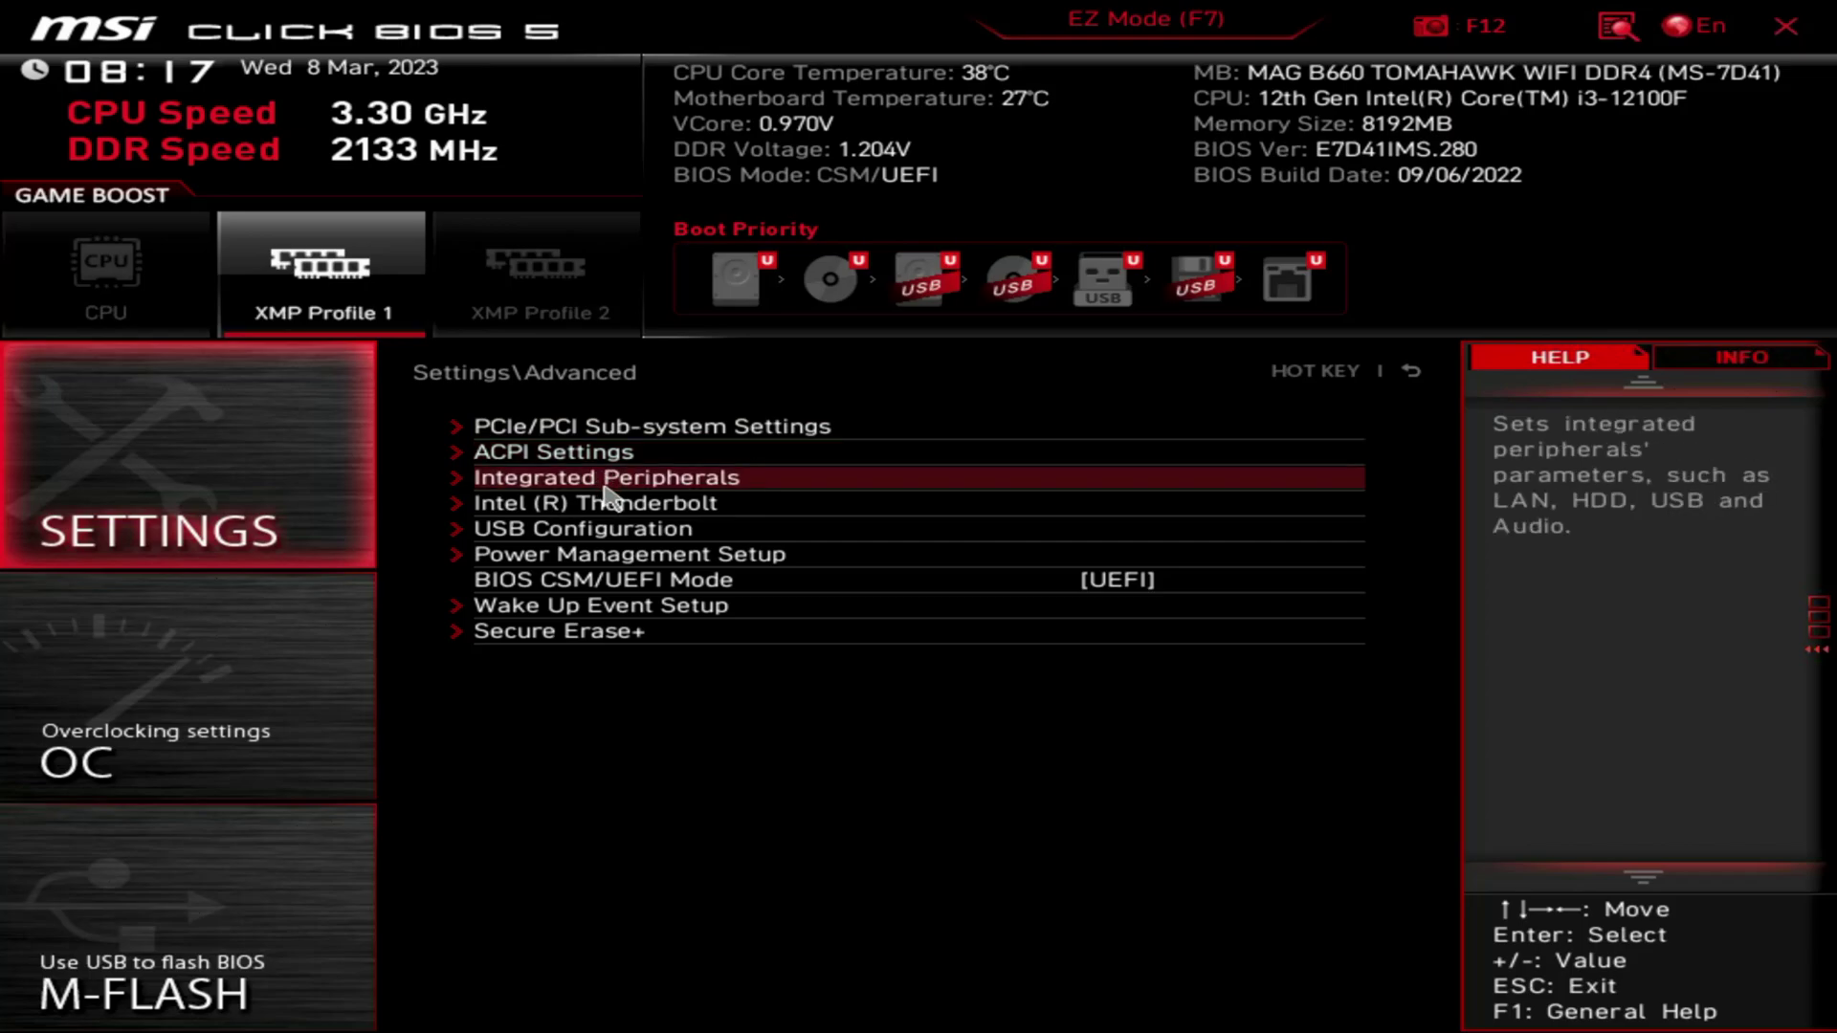
left_click(605, 433)
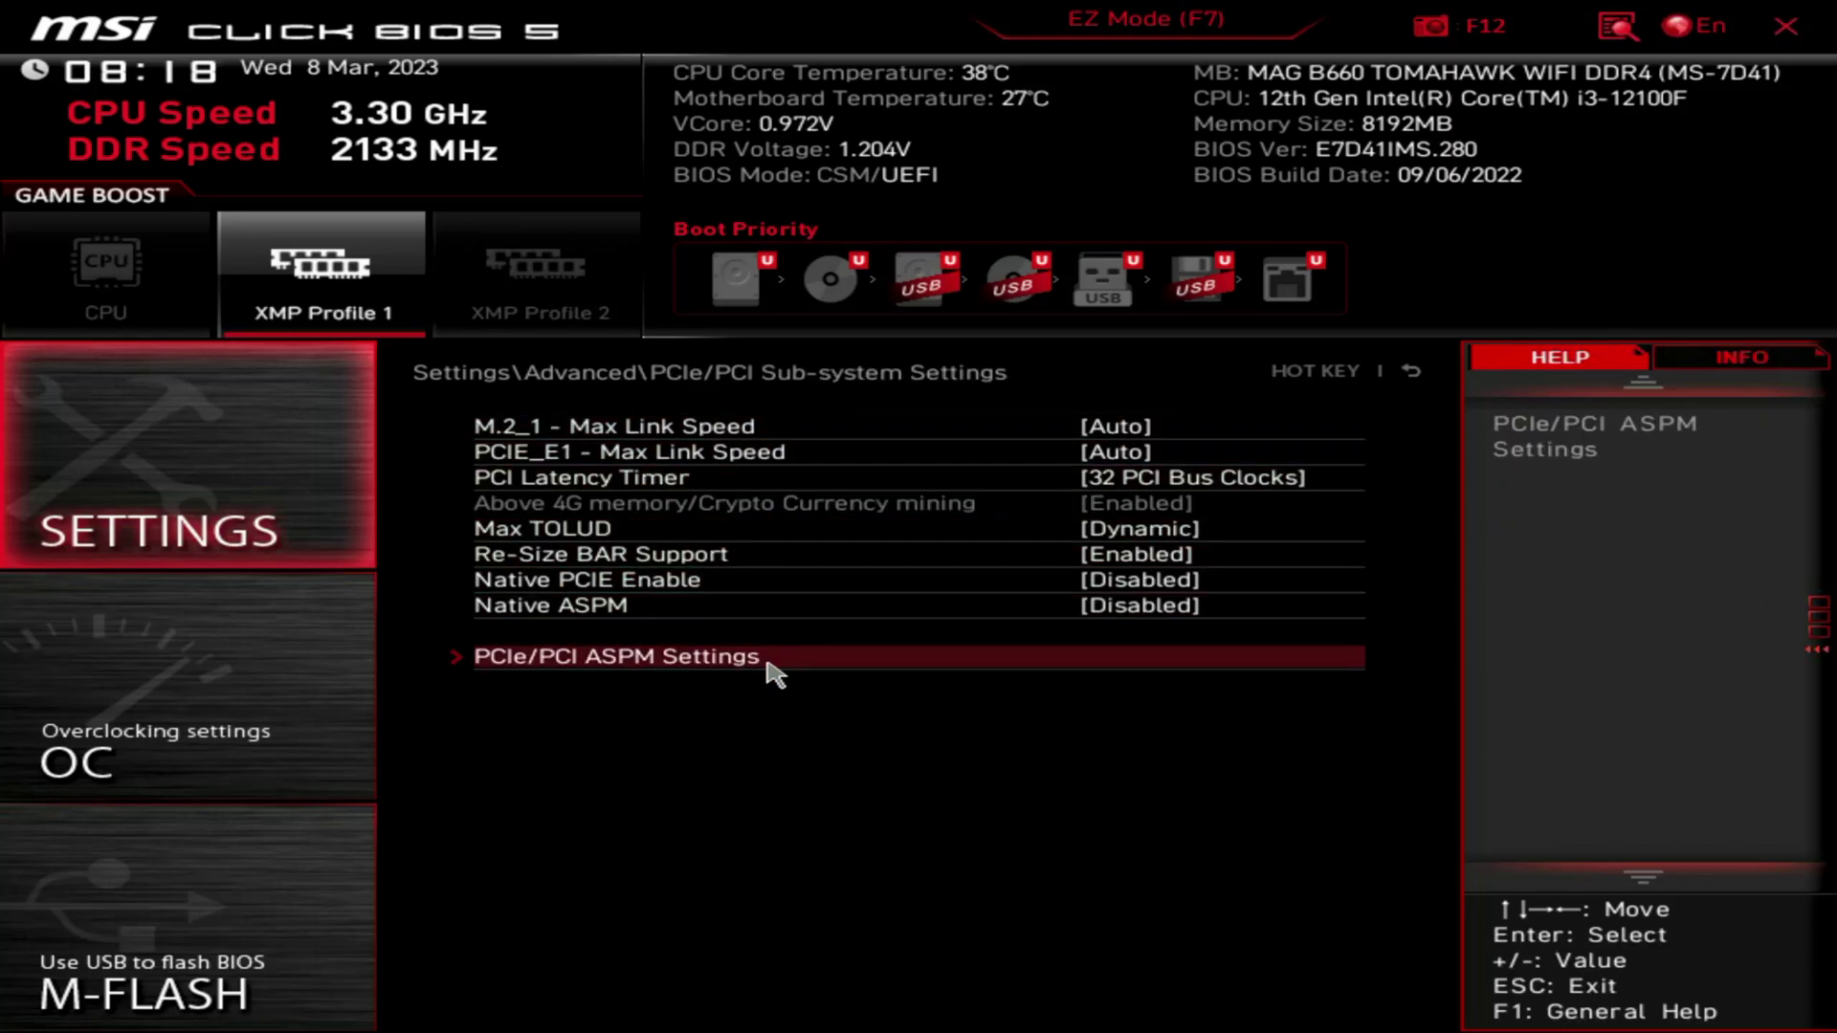
left_click(1414, 369)
left_click(665, 457)
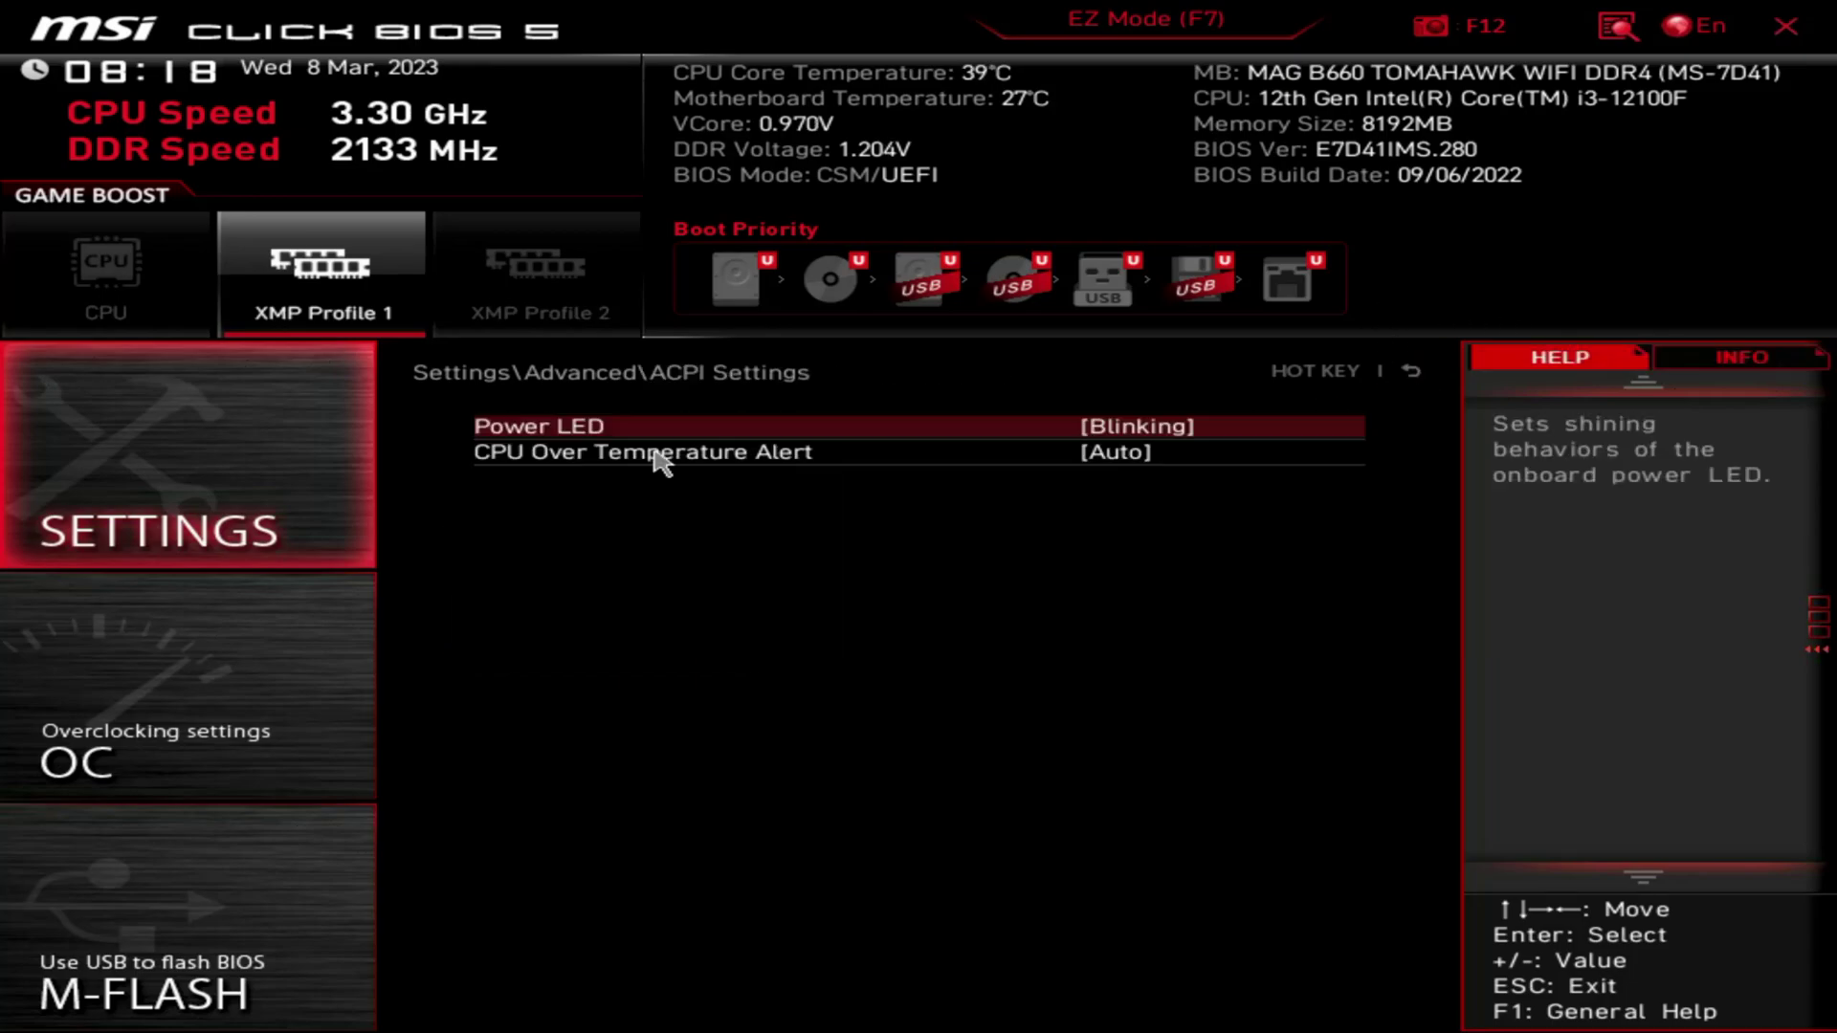
left_click(1416, 371)
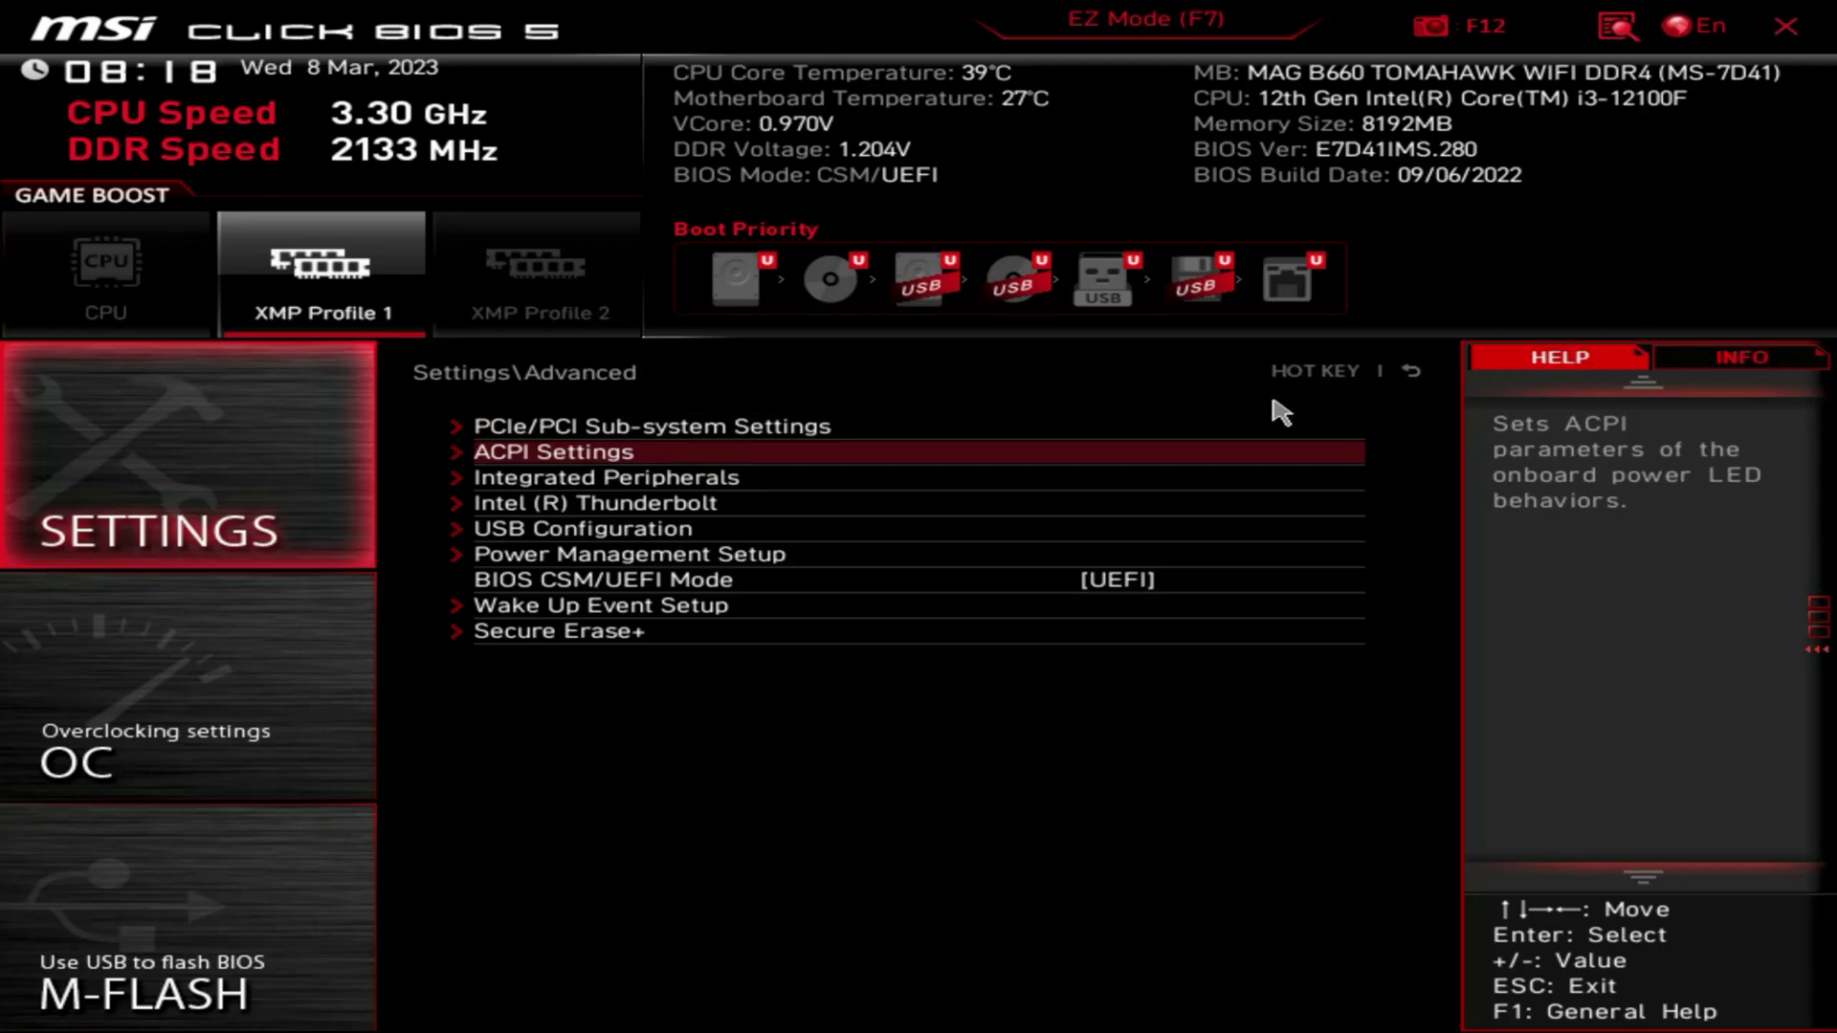
Step: View the Integrated Peripherals, Intel Thunderbolt and Boot settings, leaving Boot Option #1 on UEFI Hard Disk
left_click(656, 475)
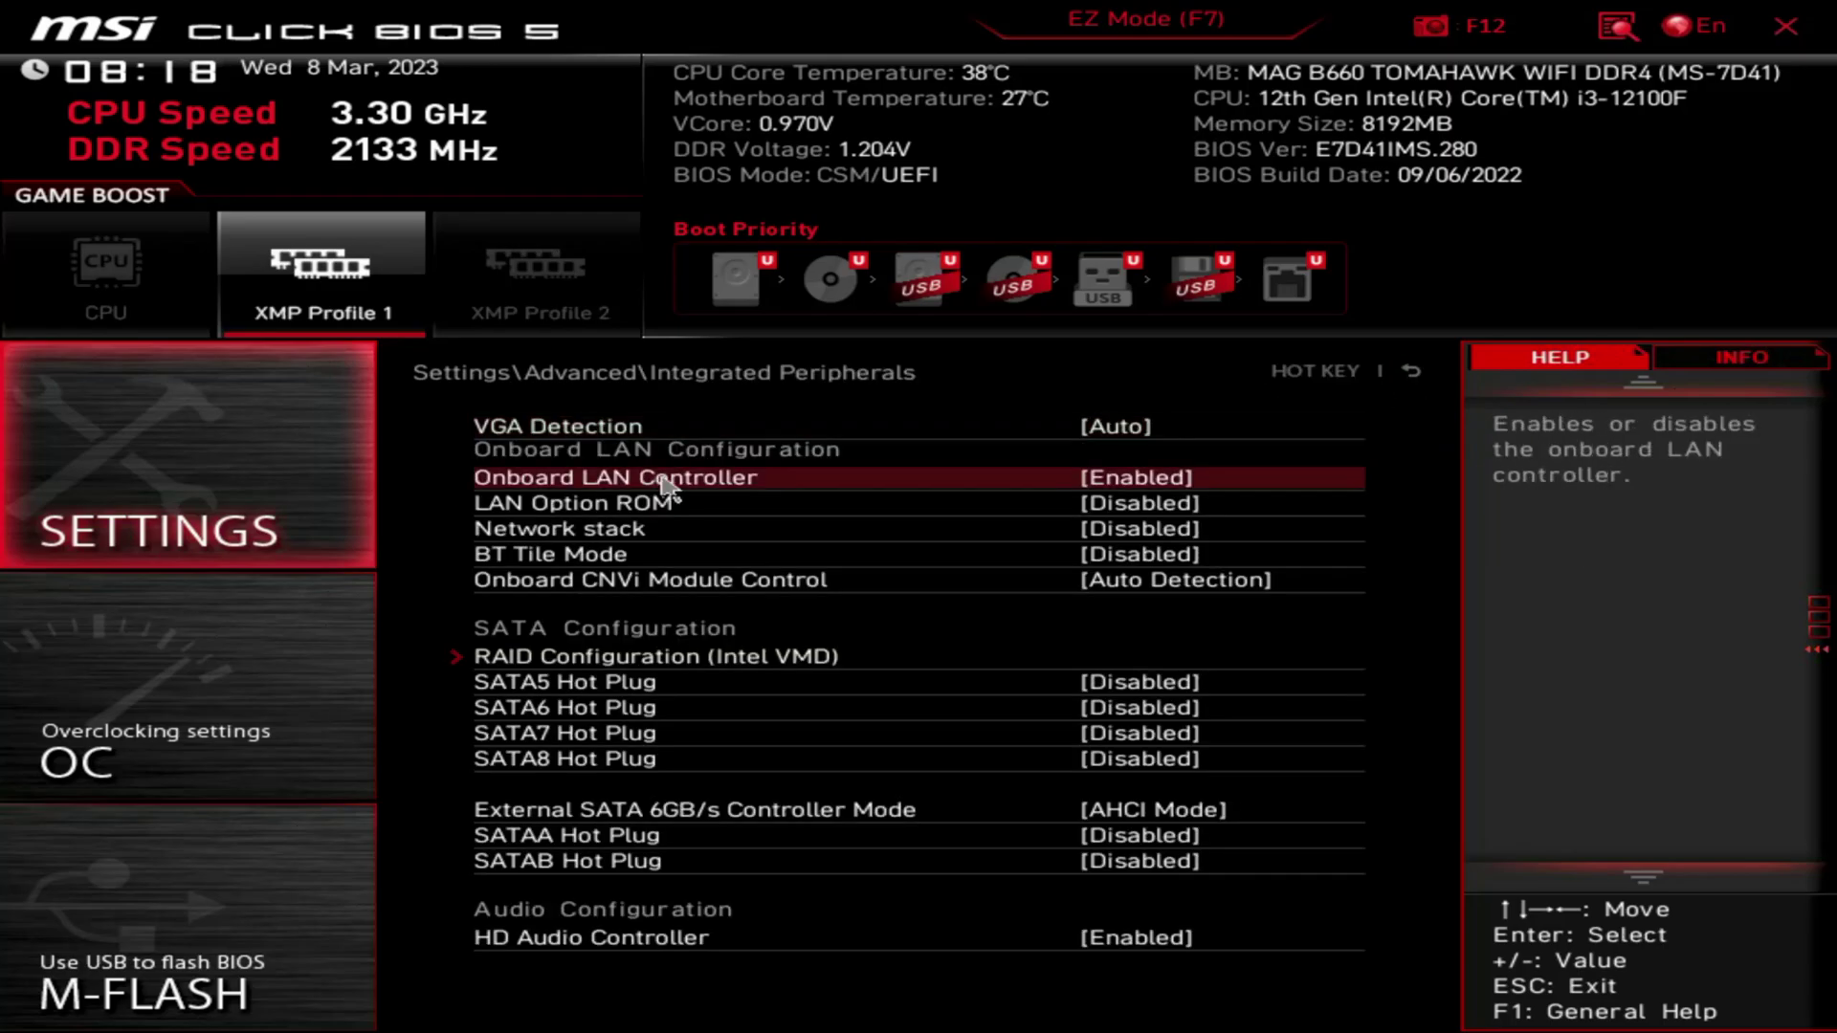
left_click(1408, 372)
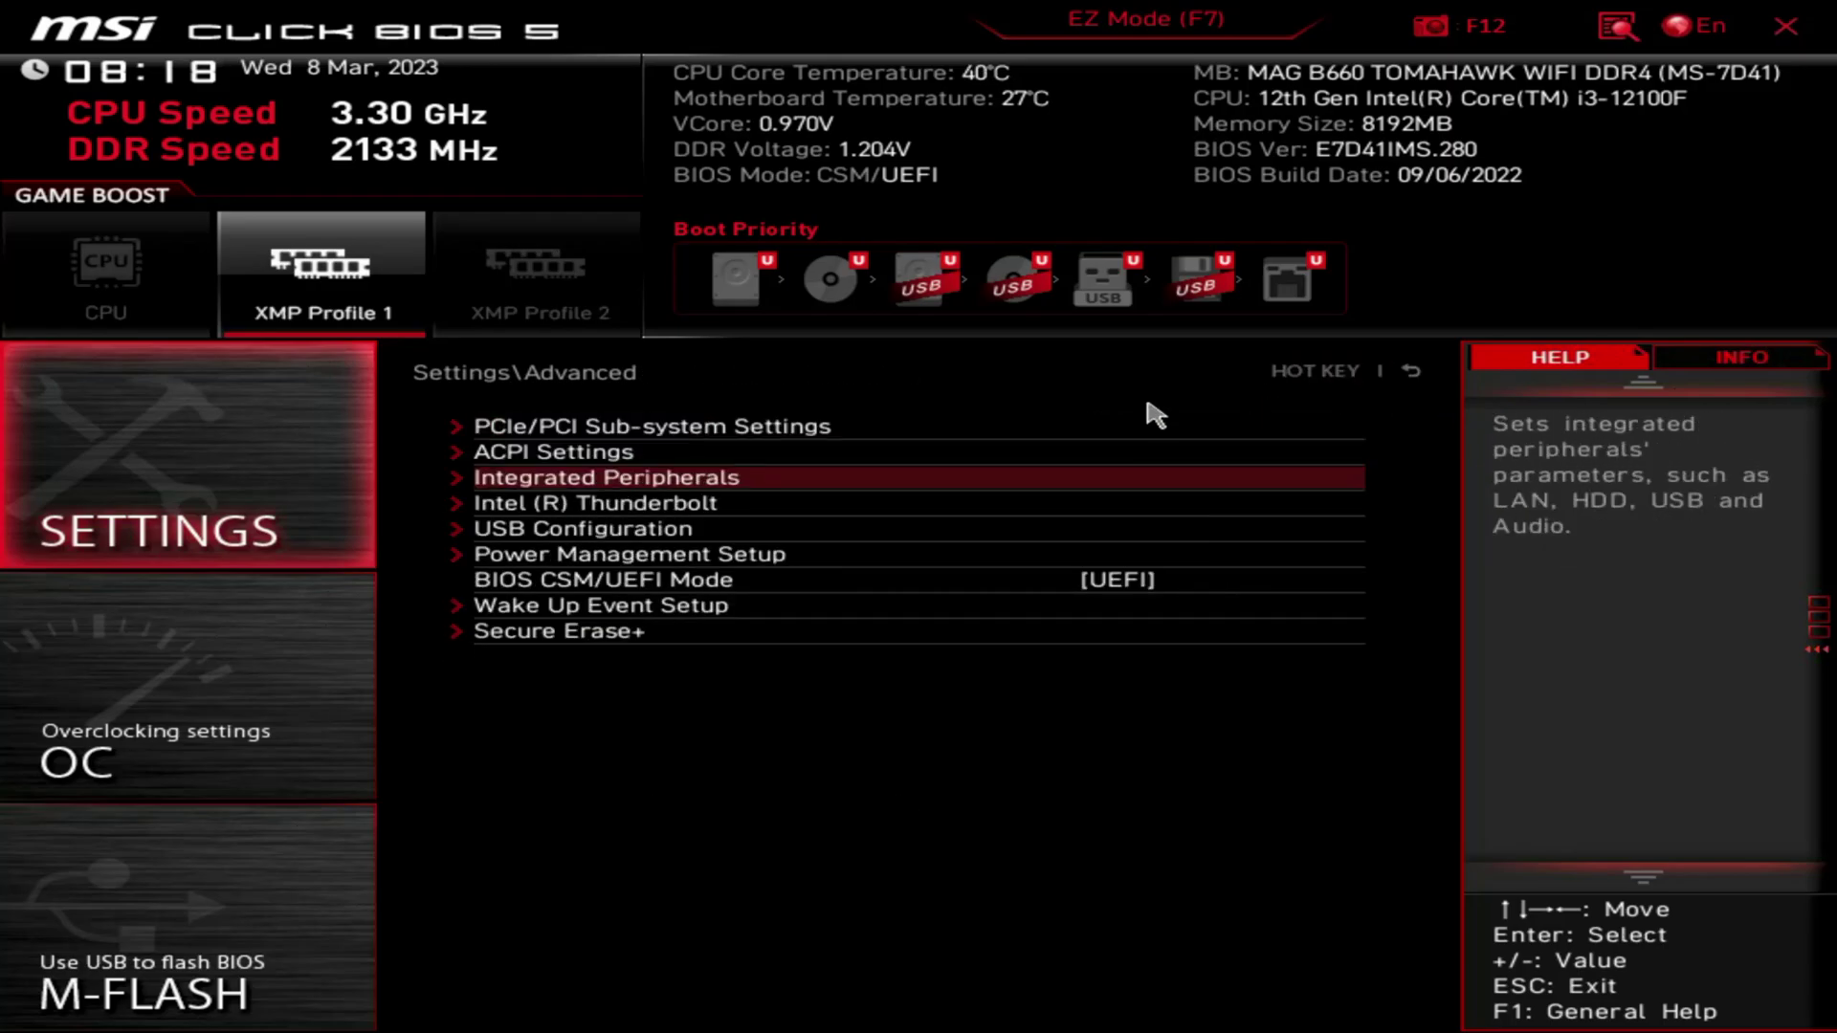
left_click(586, 504)
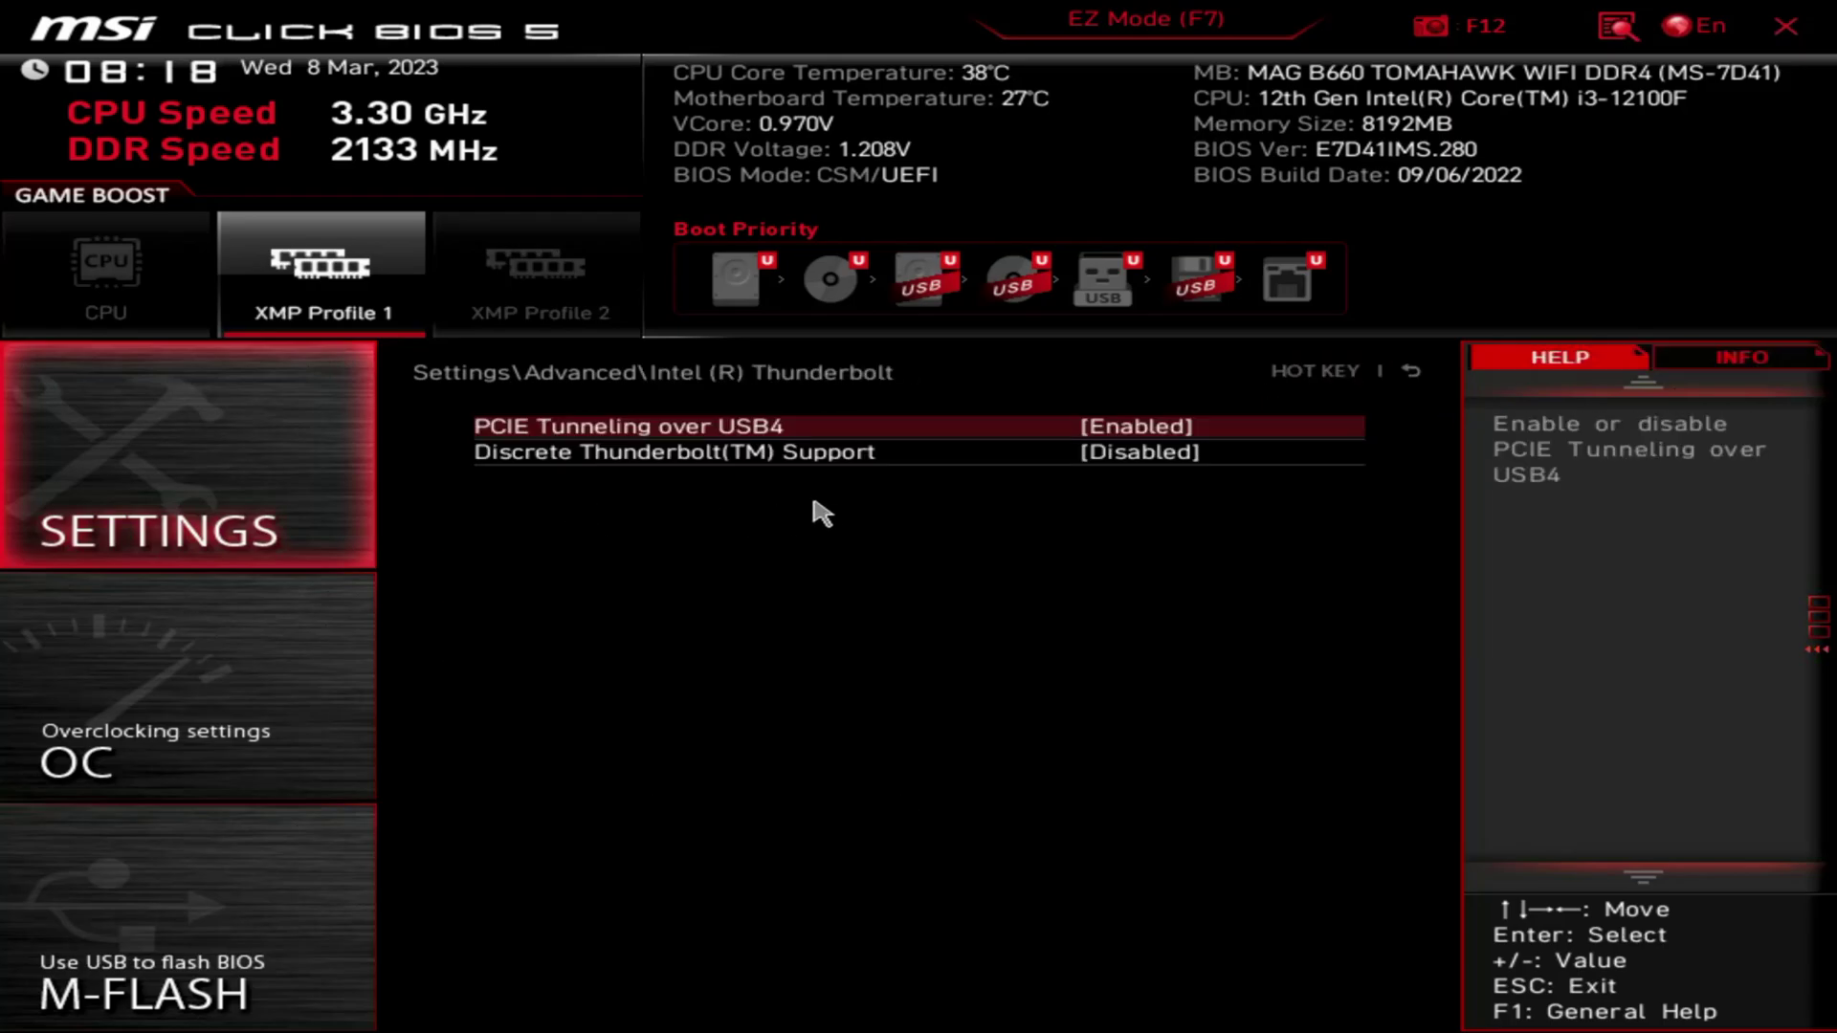
left_click(1411, 372)
left_click(1411, 372)
left_click(654, 482)
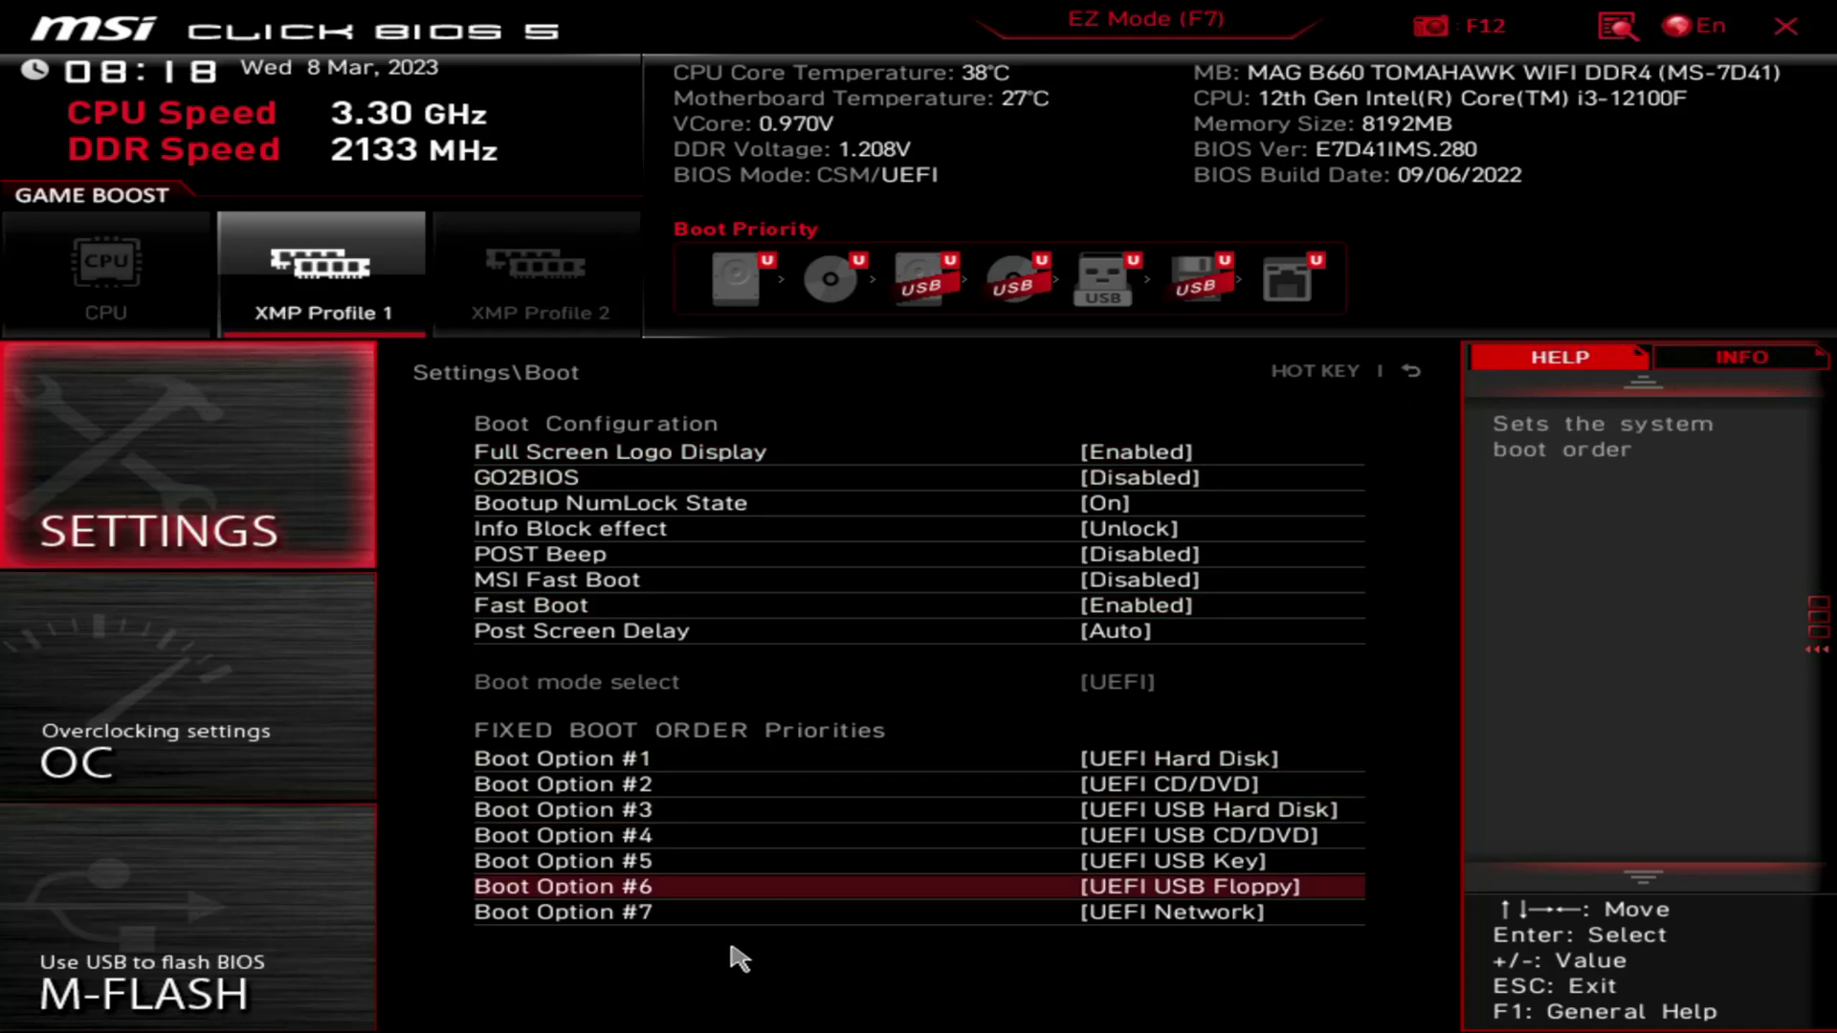
left_click(1410, 371)
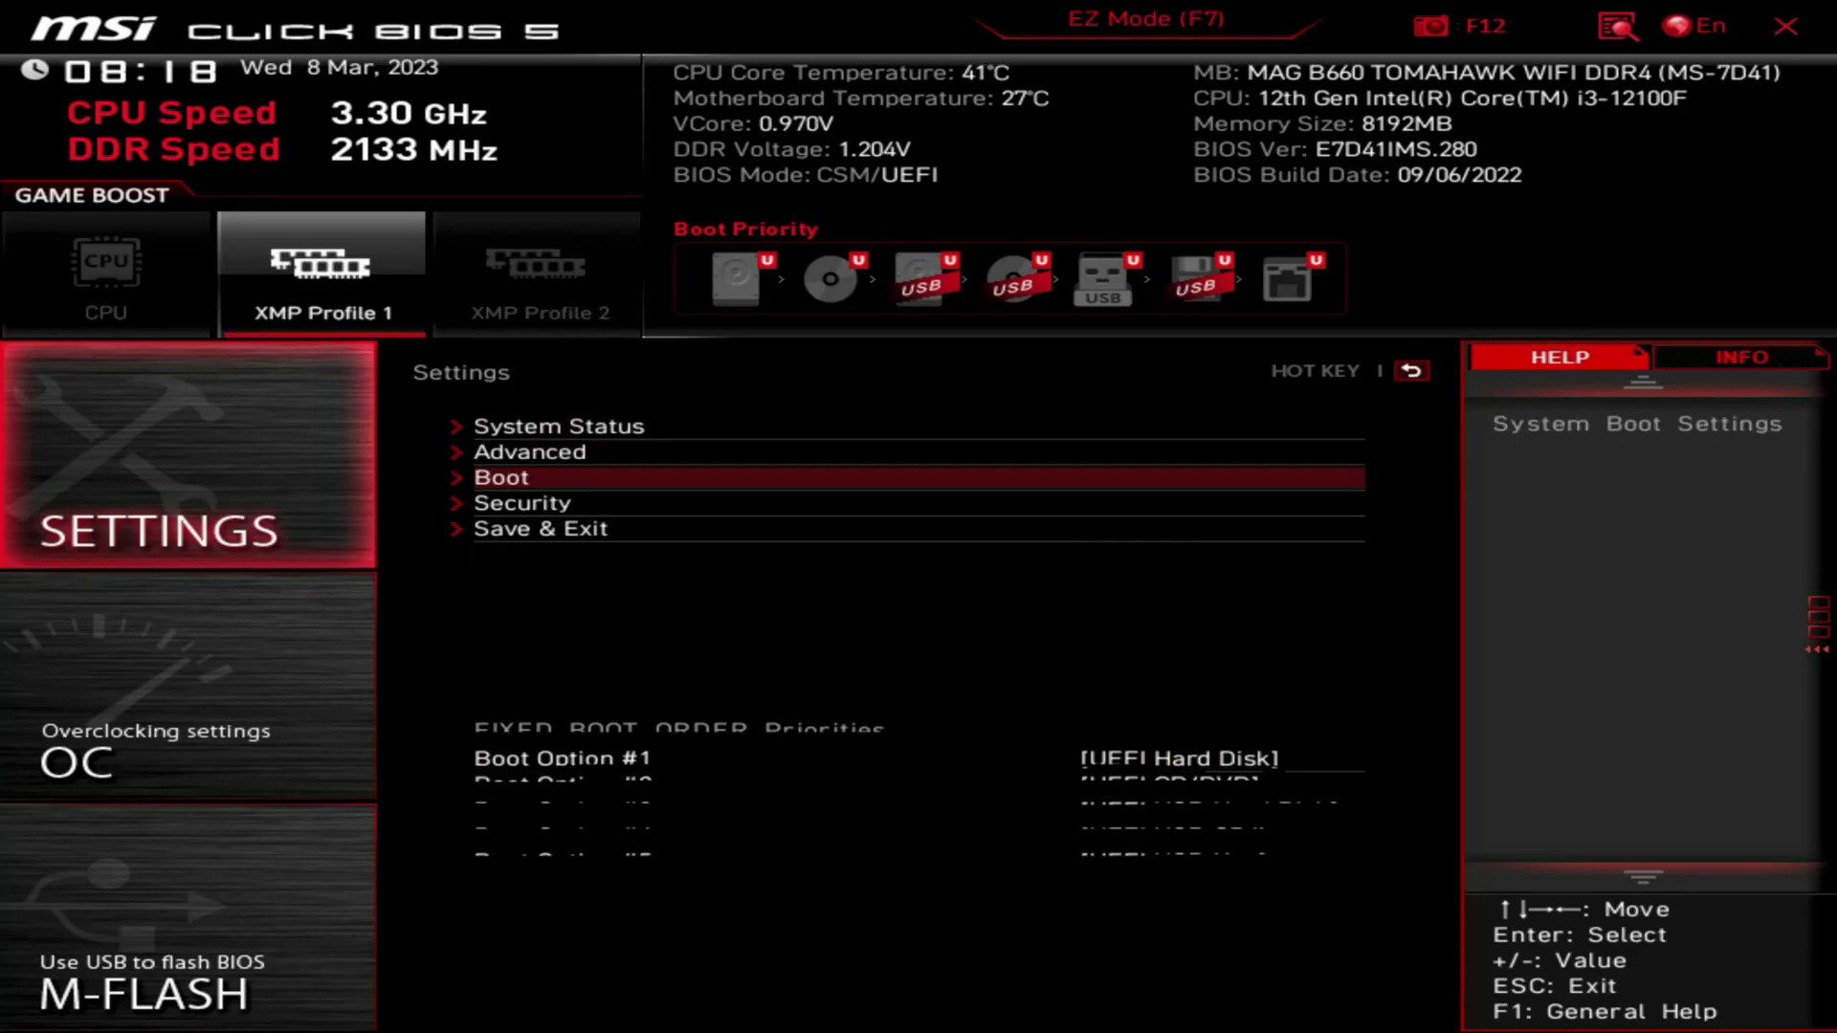
left_click(1410, 372)
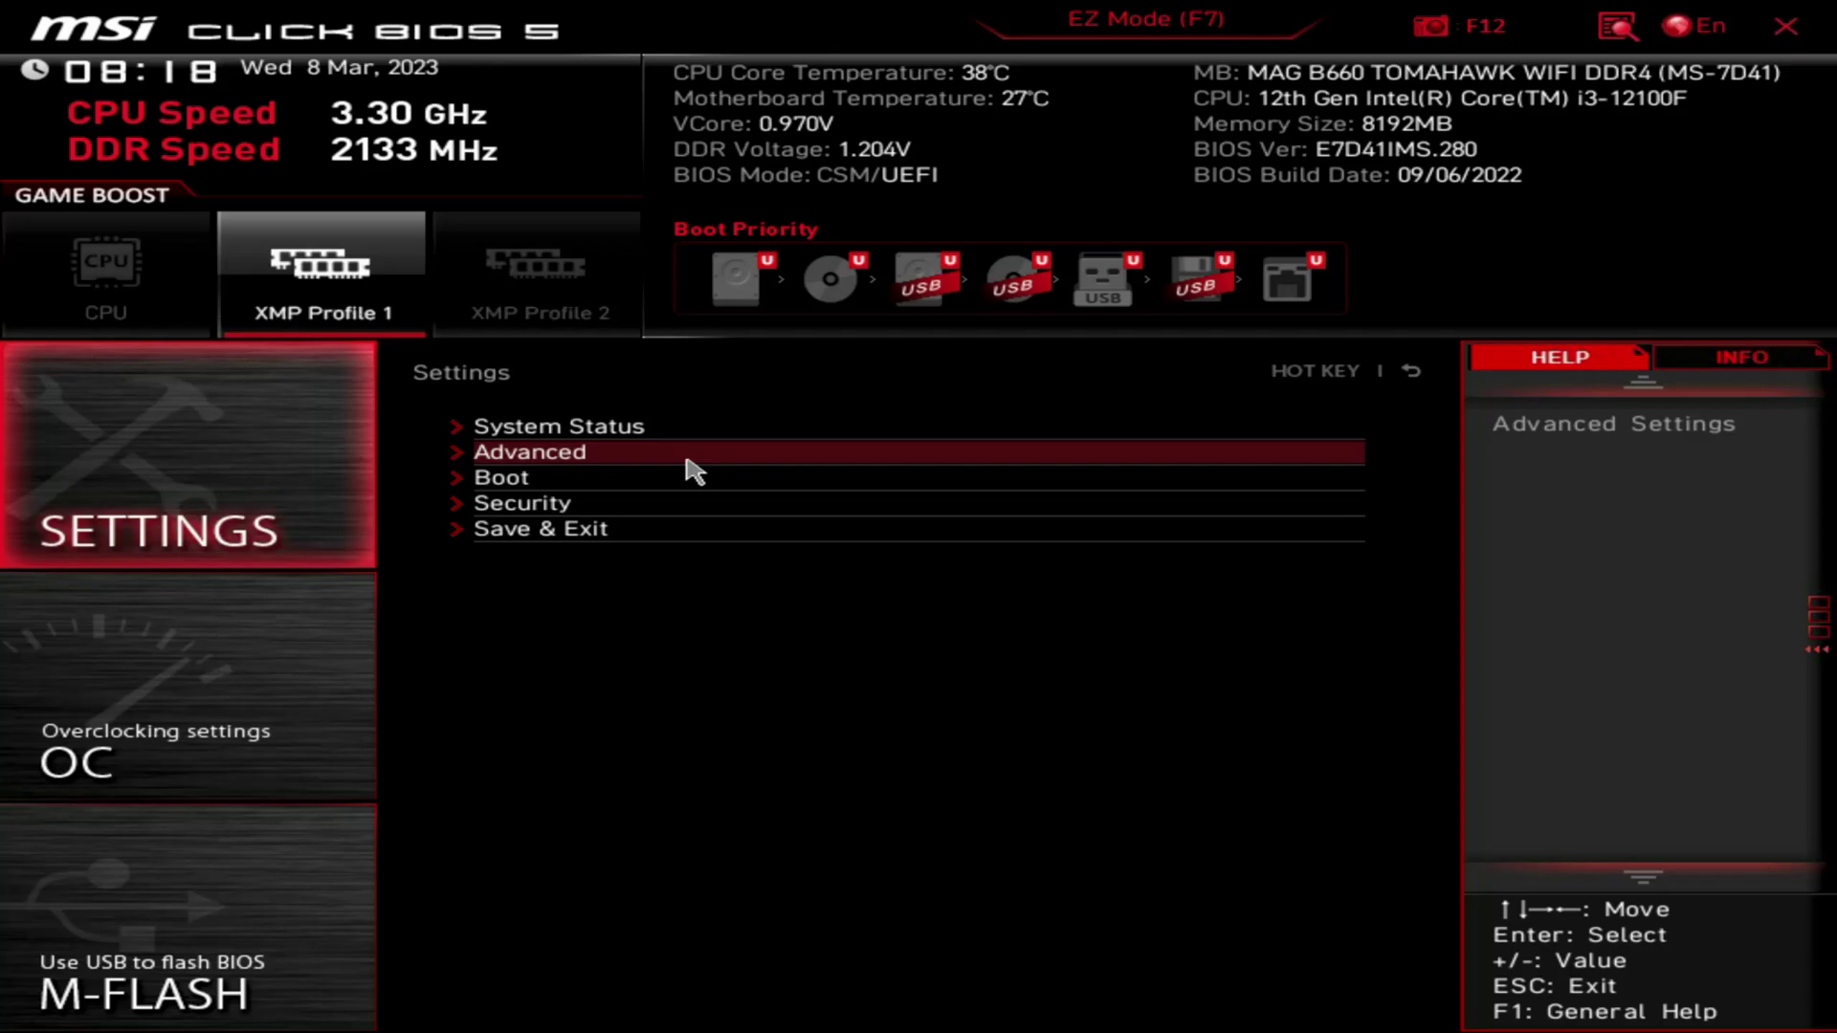
left_click(685, 504)
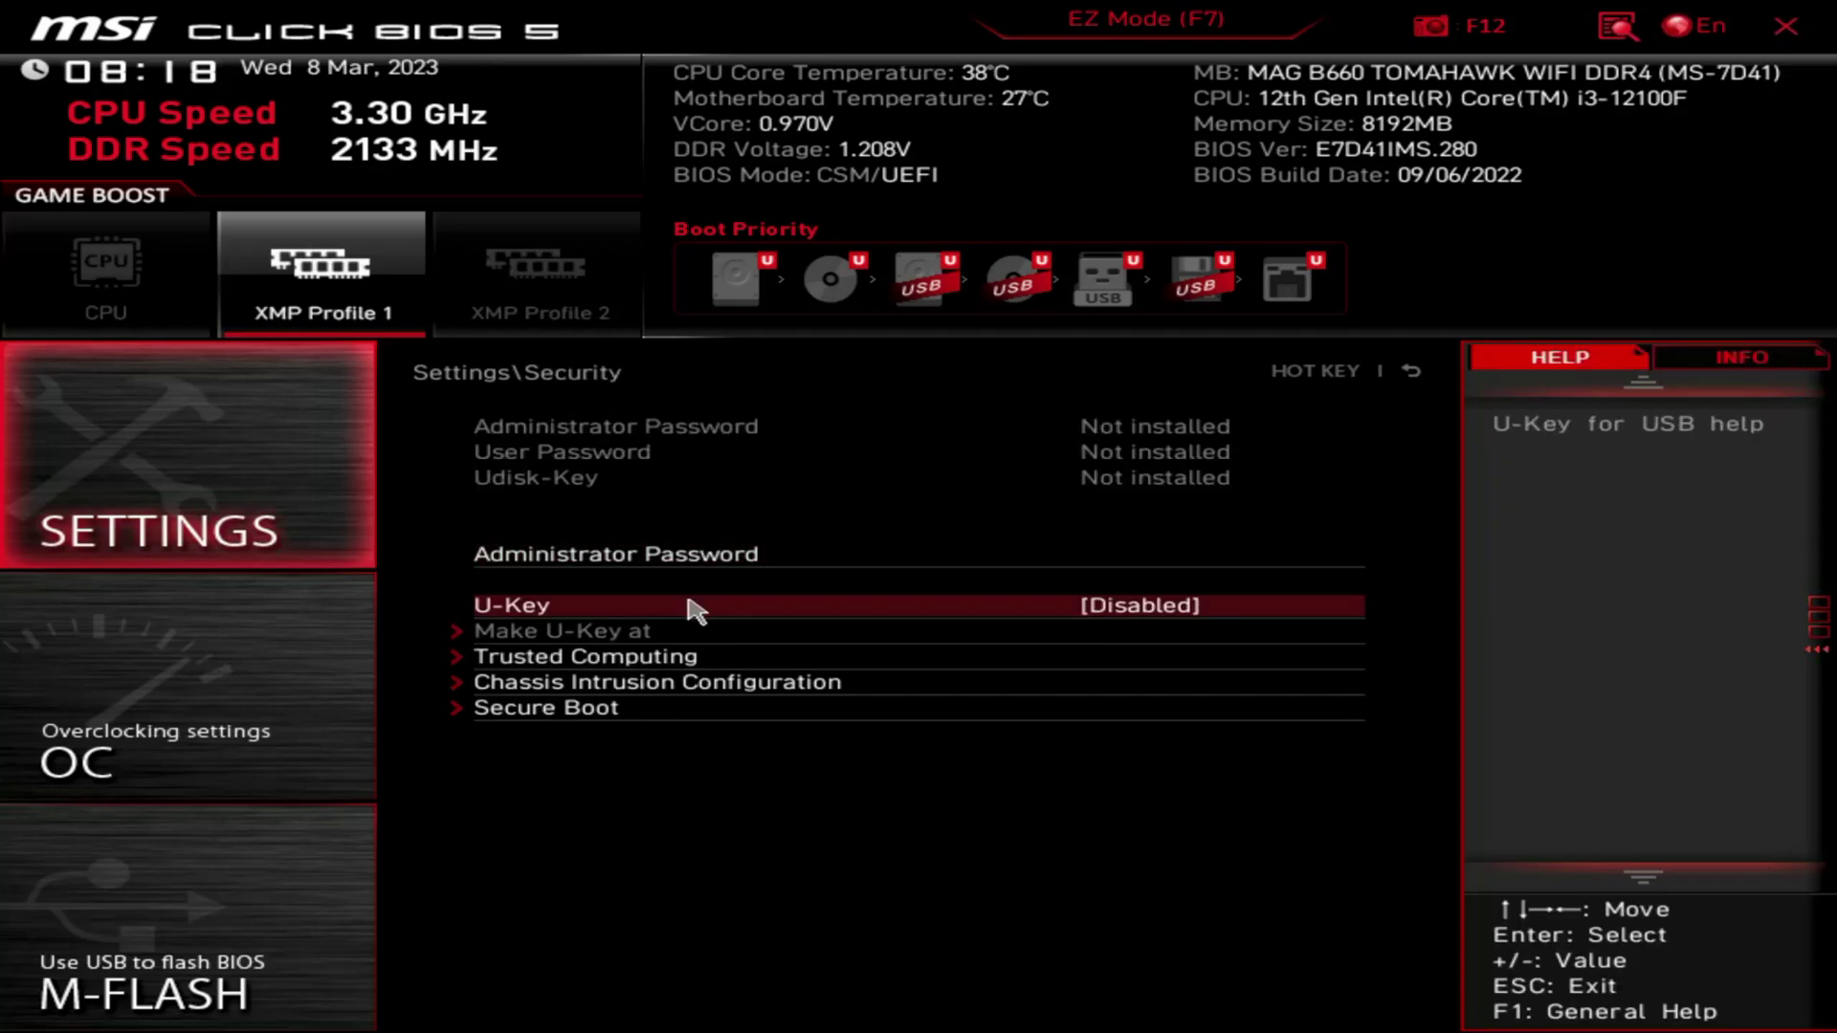
left_click(631, 658)
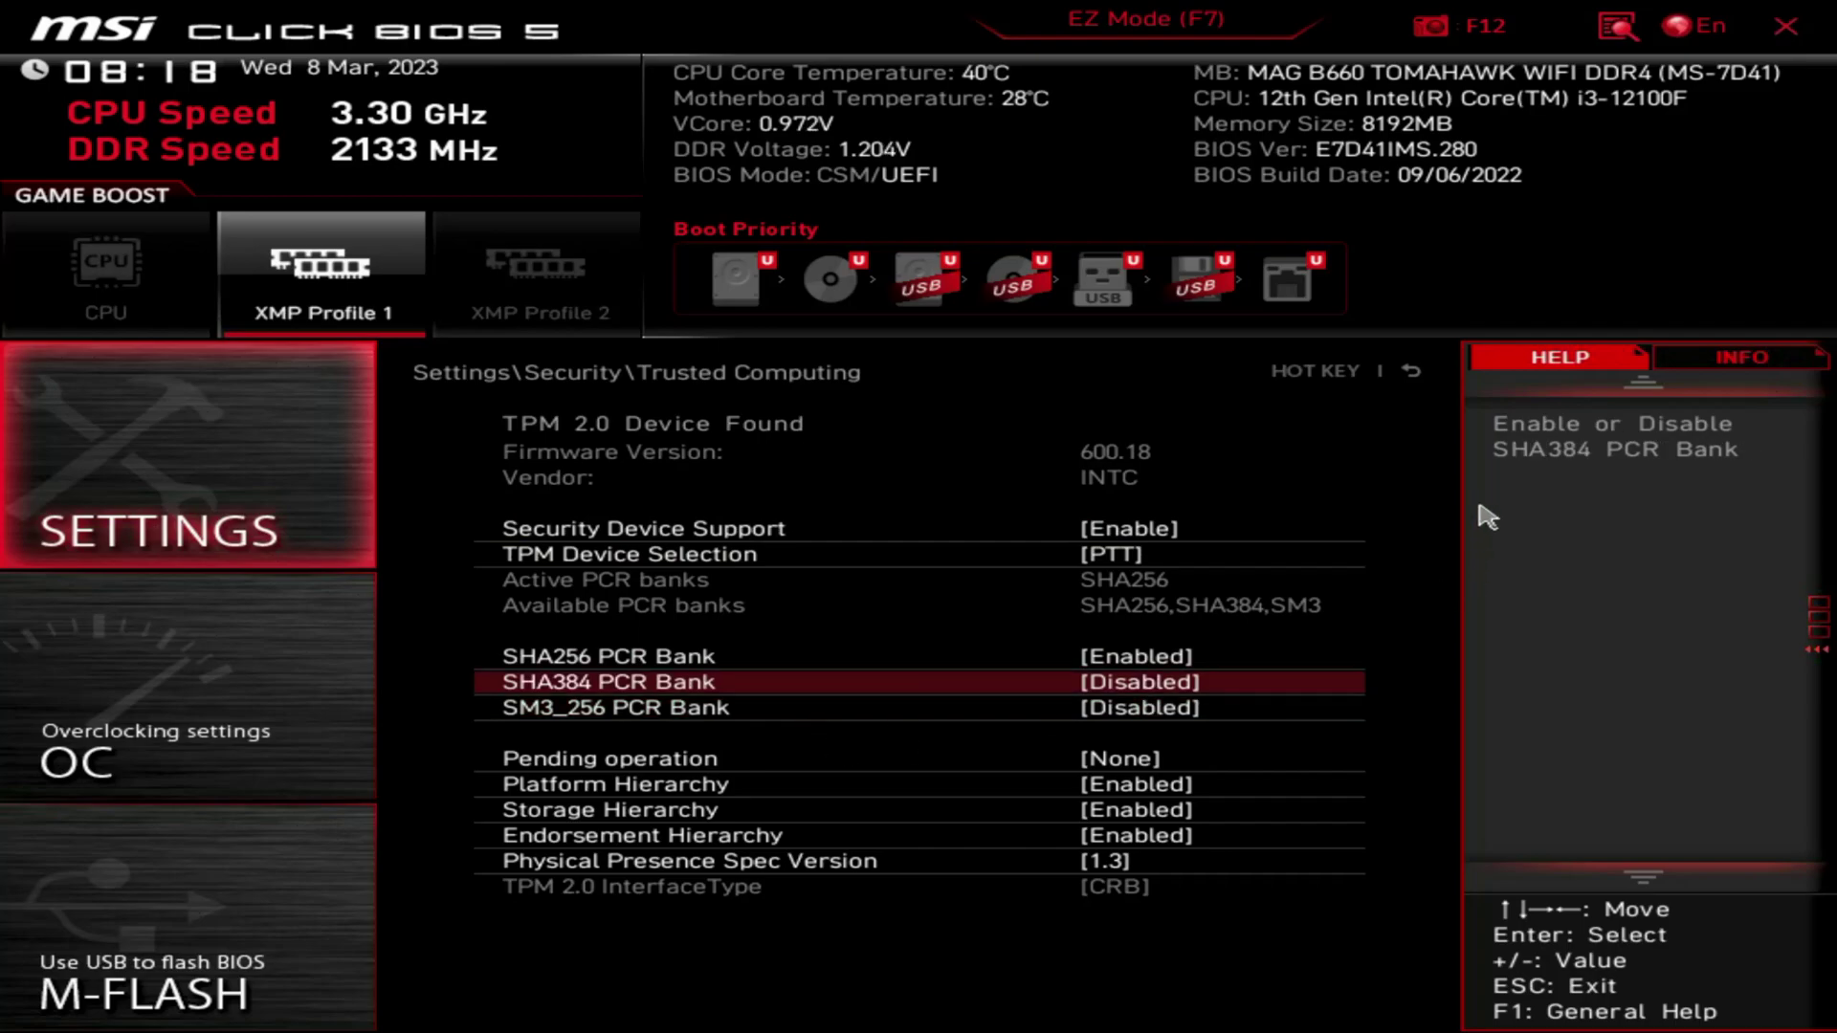
left_click(1411, 372)
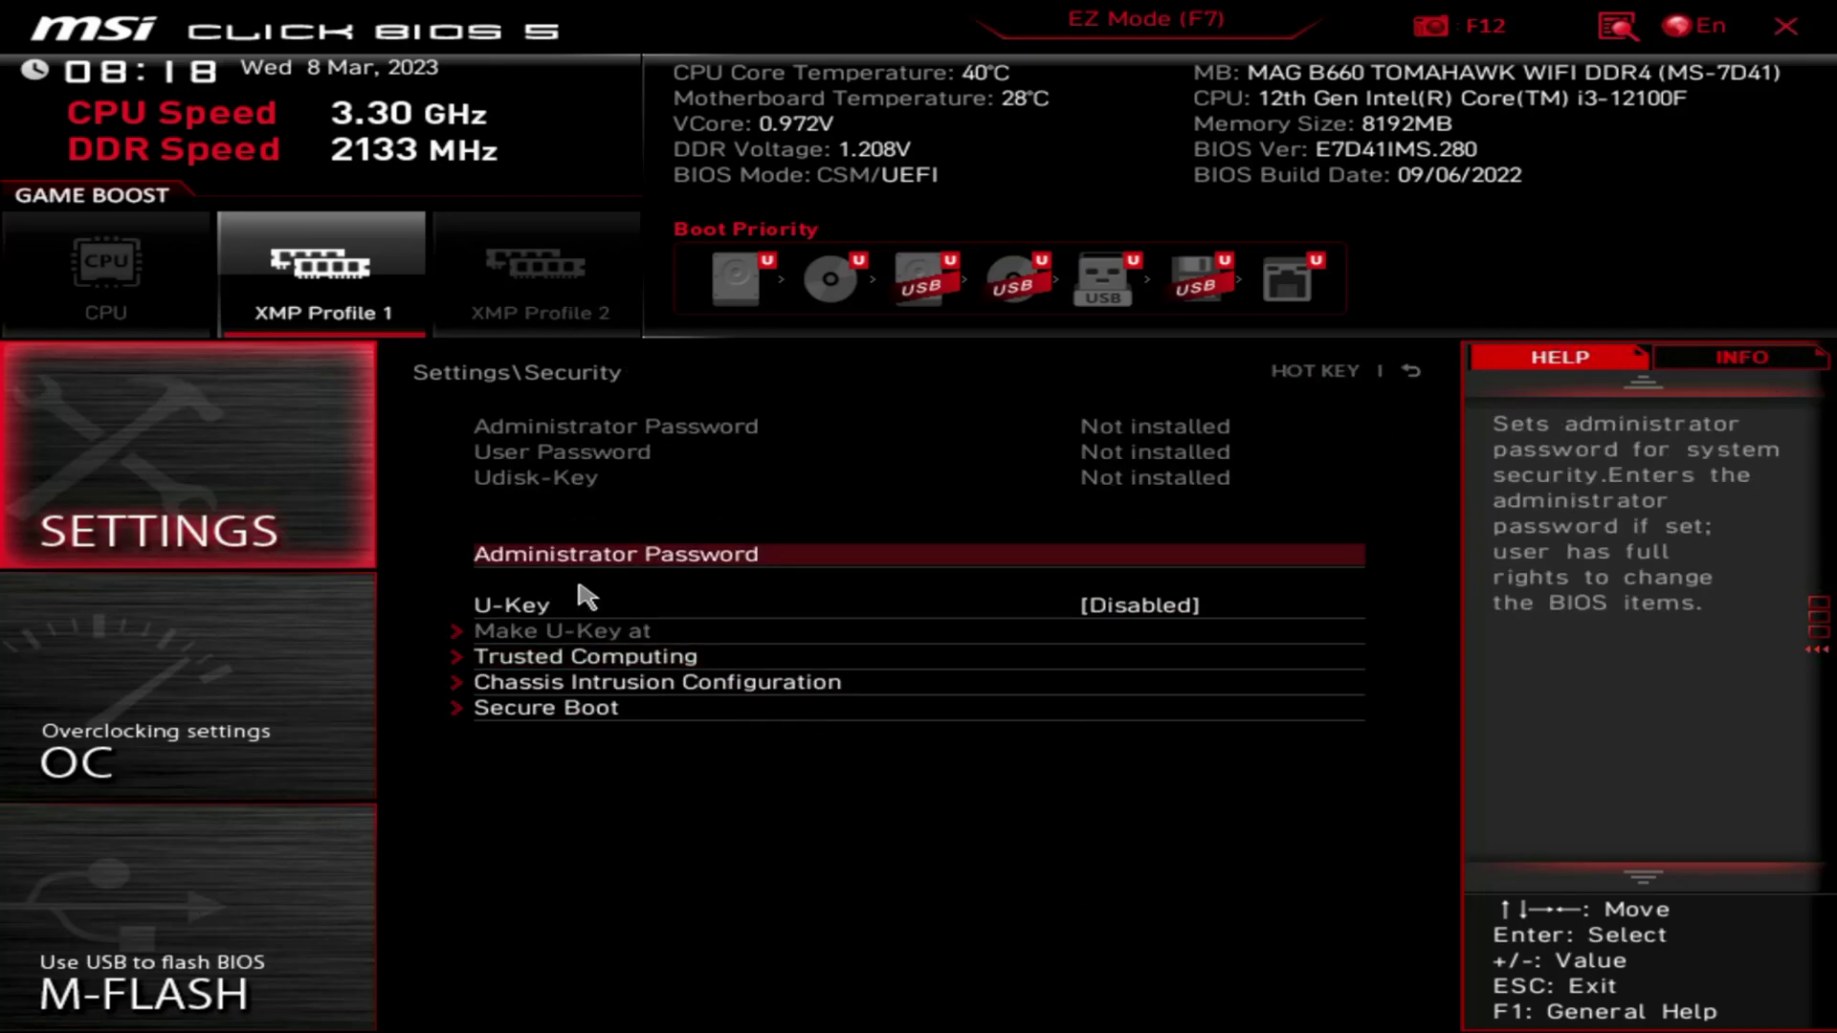
left_click(612, 683)
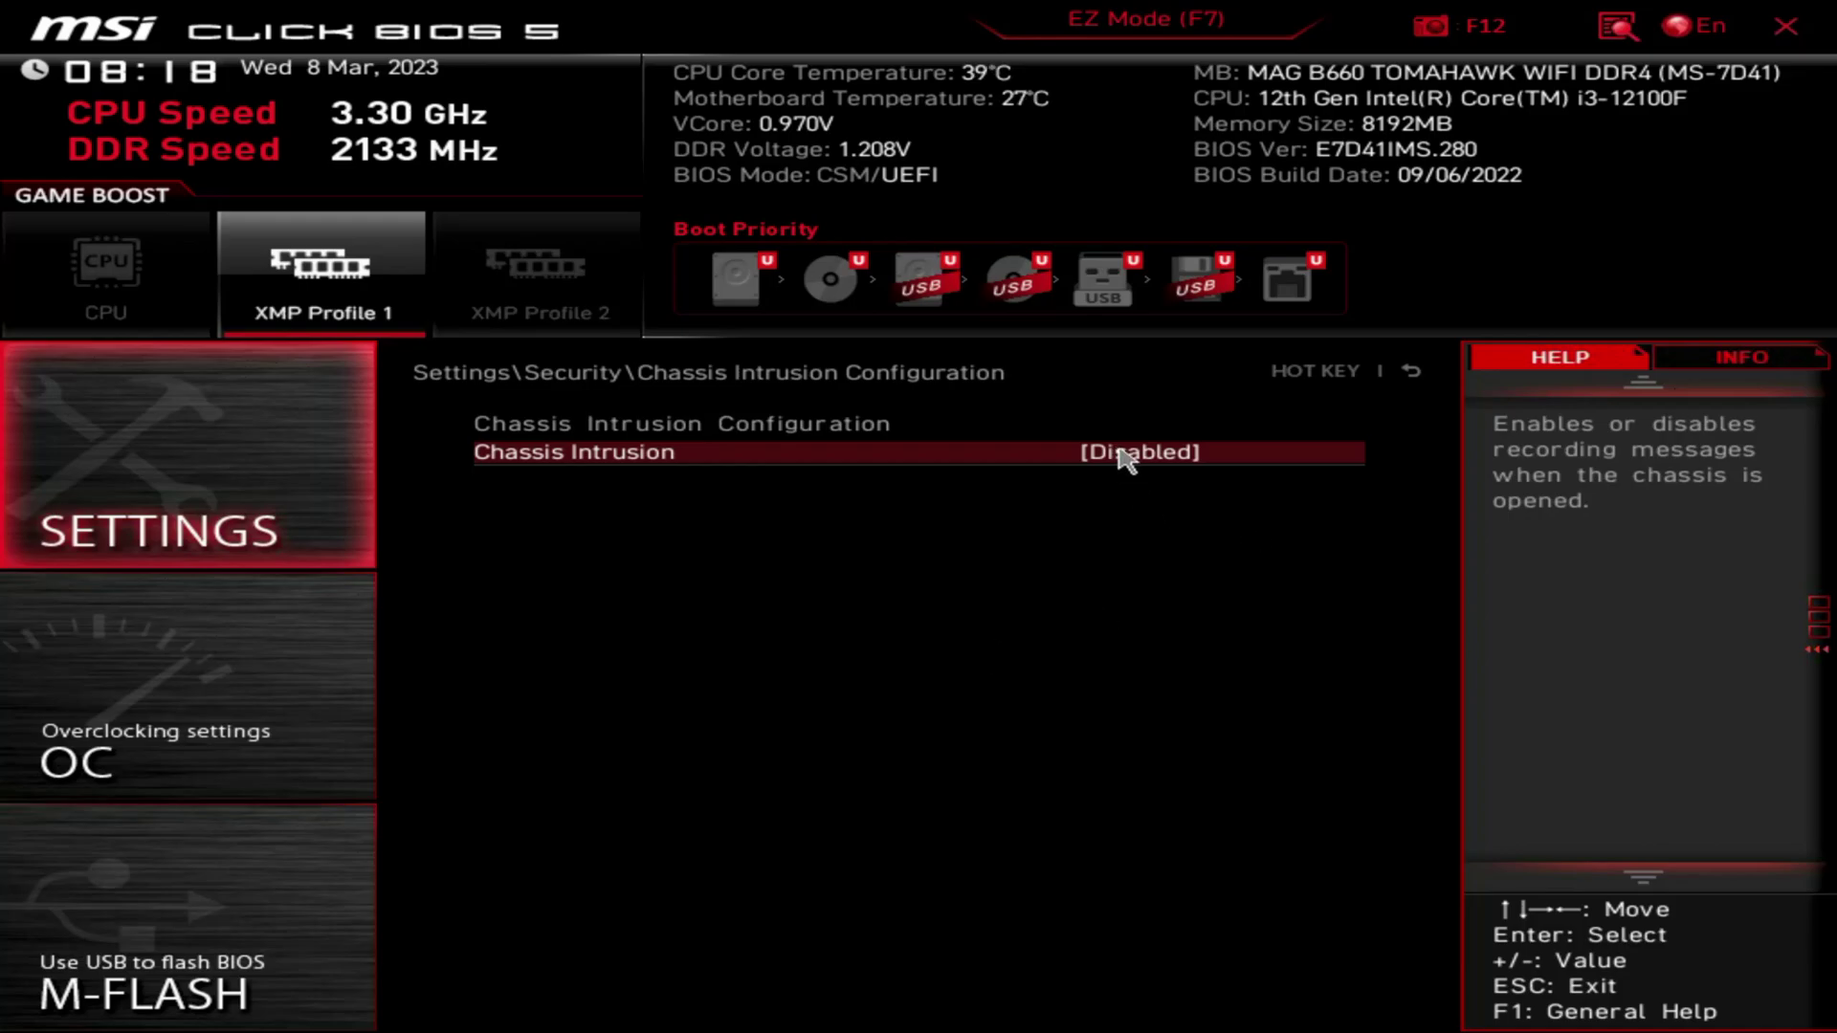
left_click(1411, 371)
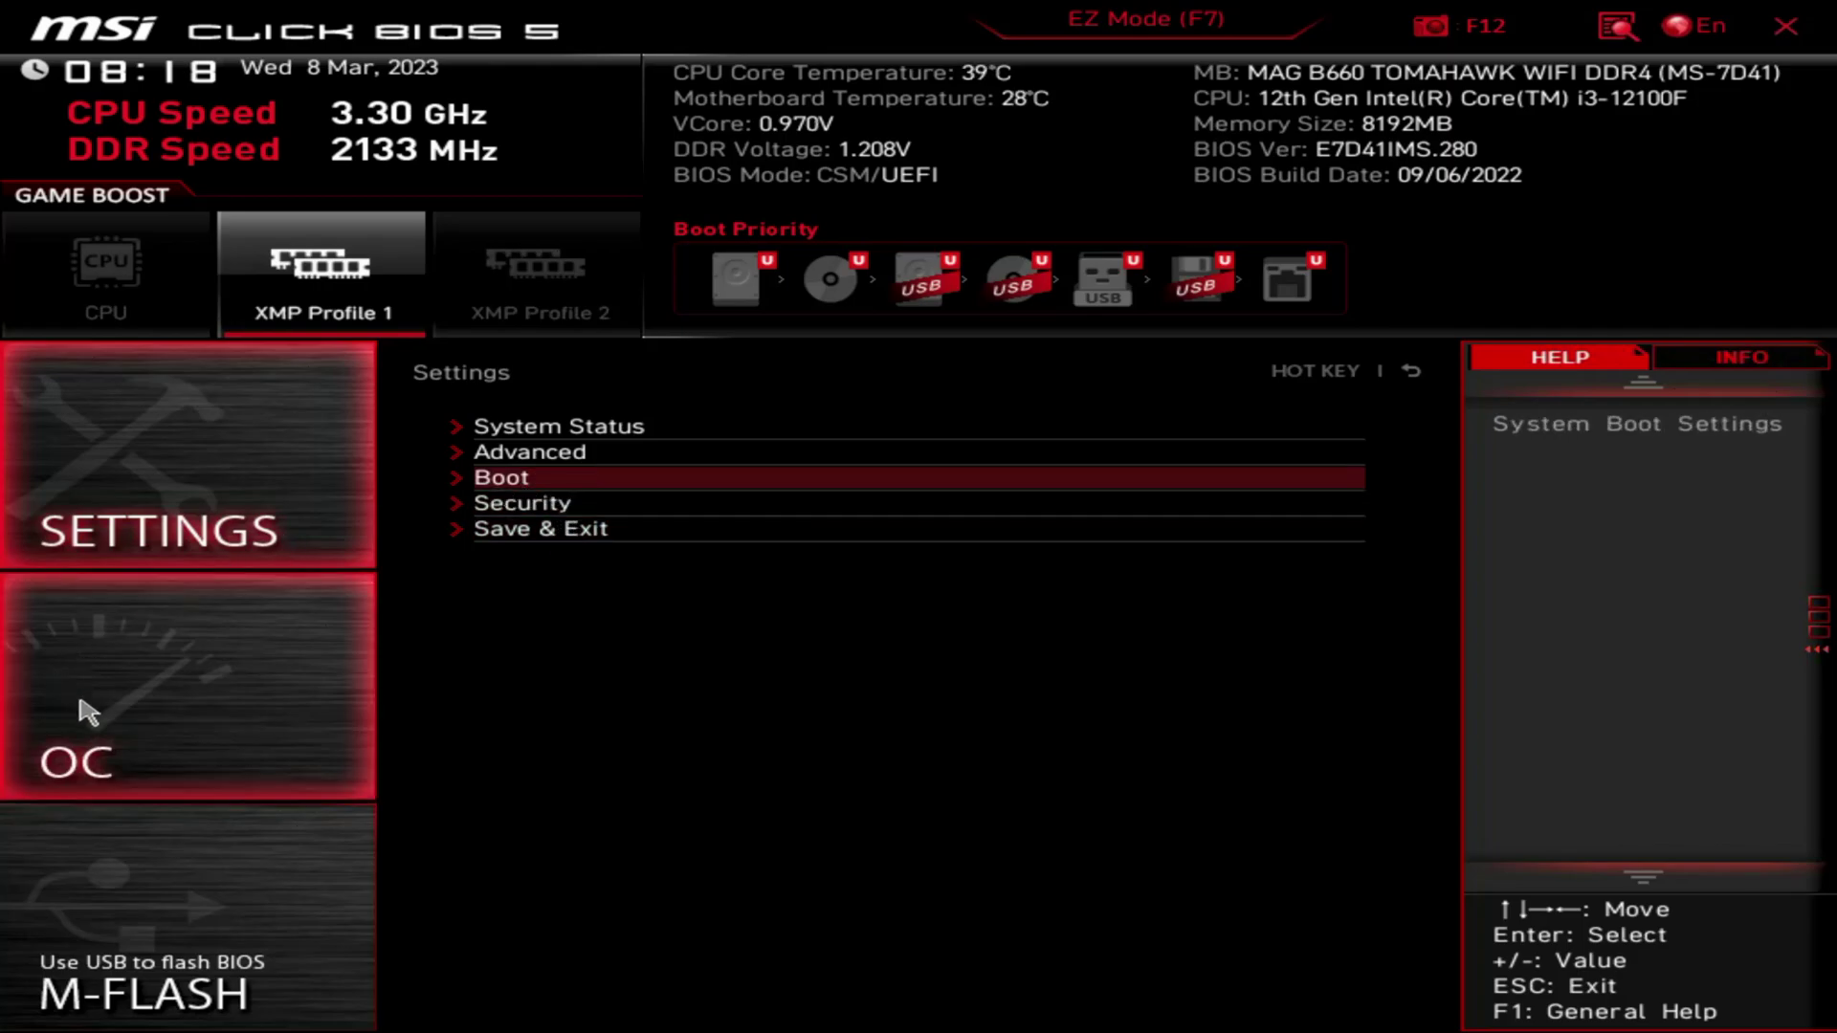
Step: Open the OC menu's Advanced CPU Configuration page, with Hyper-Threading and Turbo Boost Enabled
left_click(113, 703)
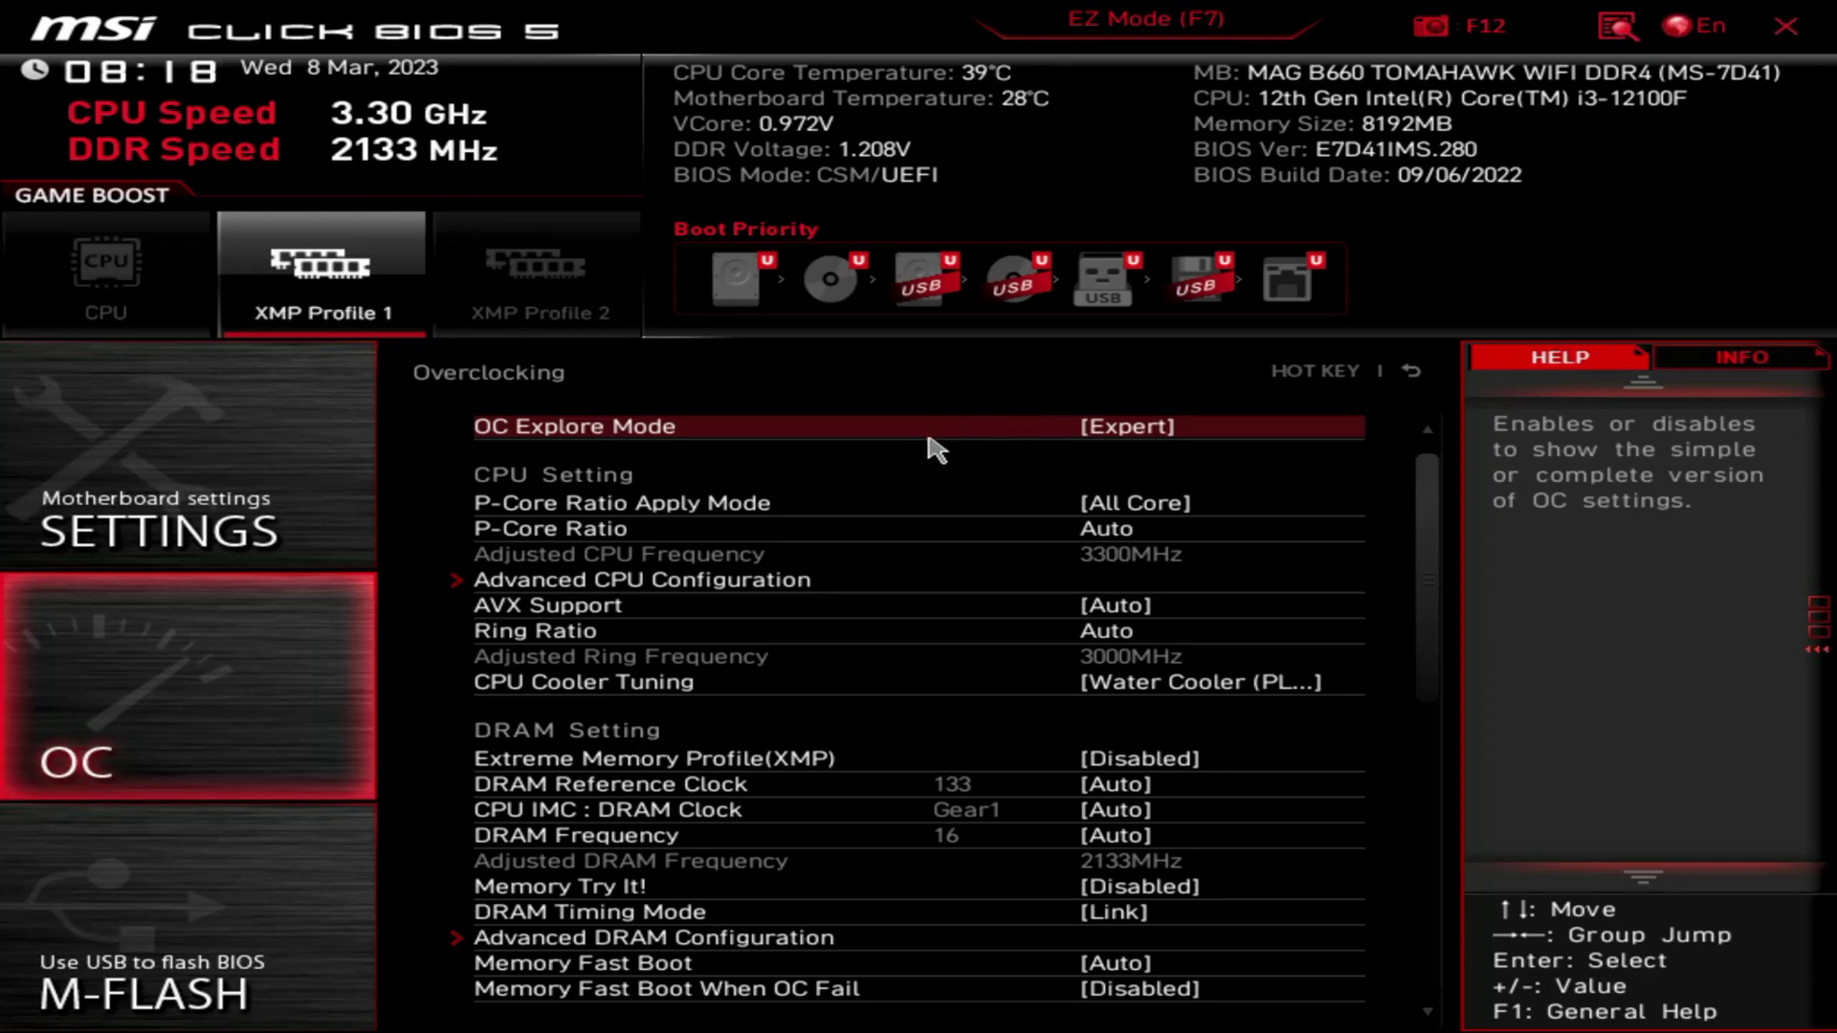
left_click(673, 631)
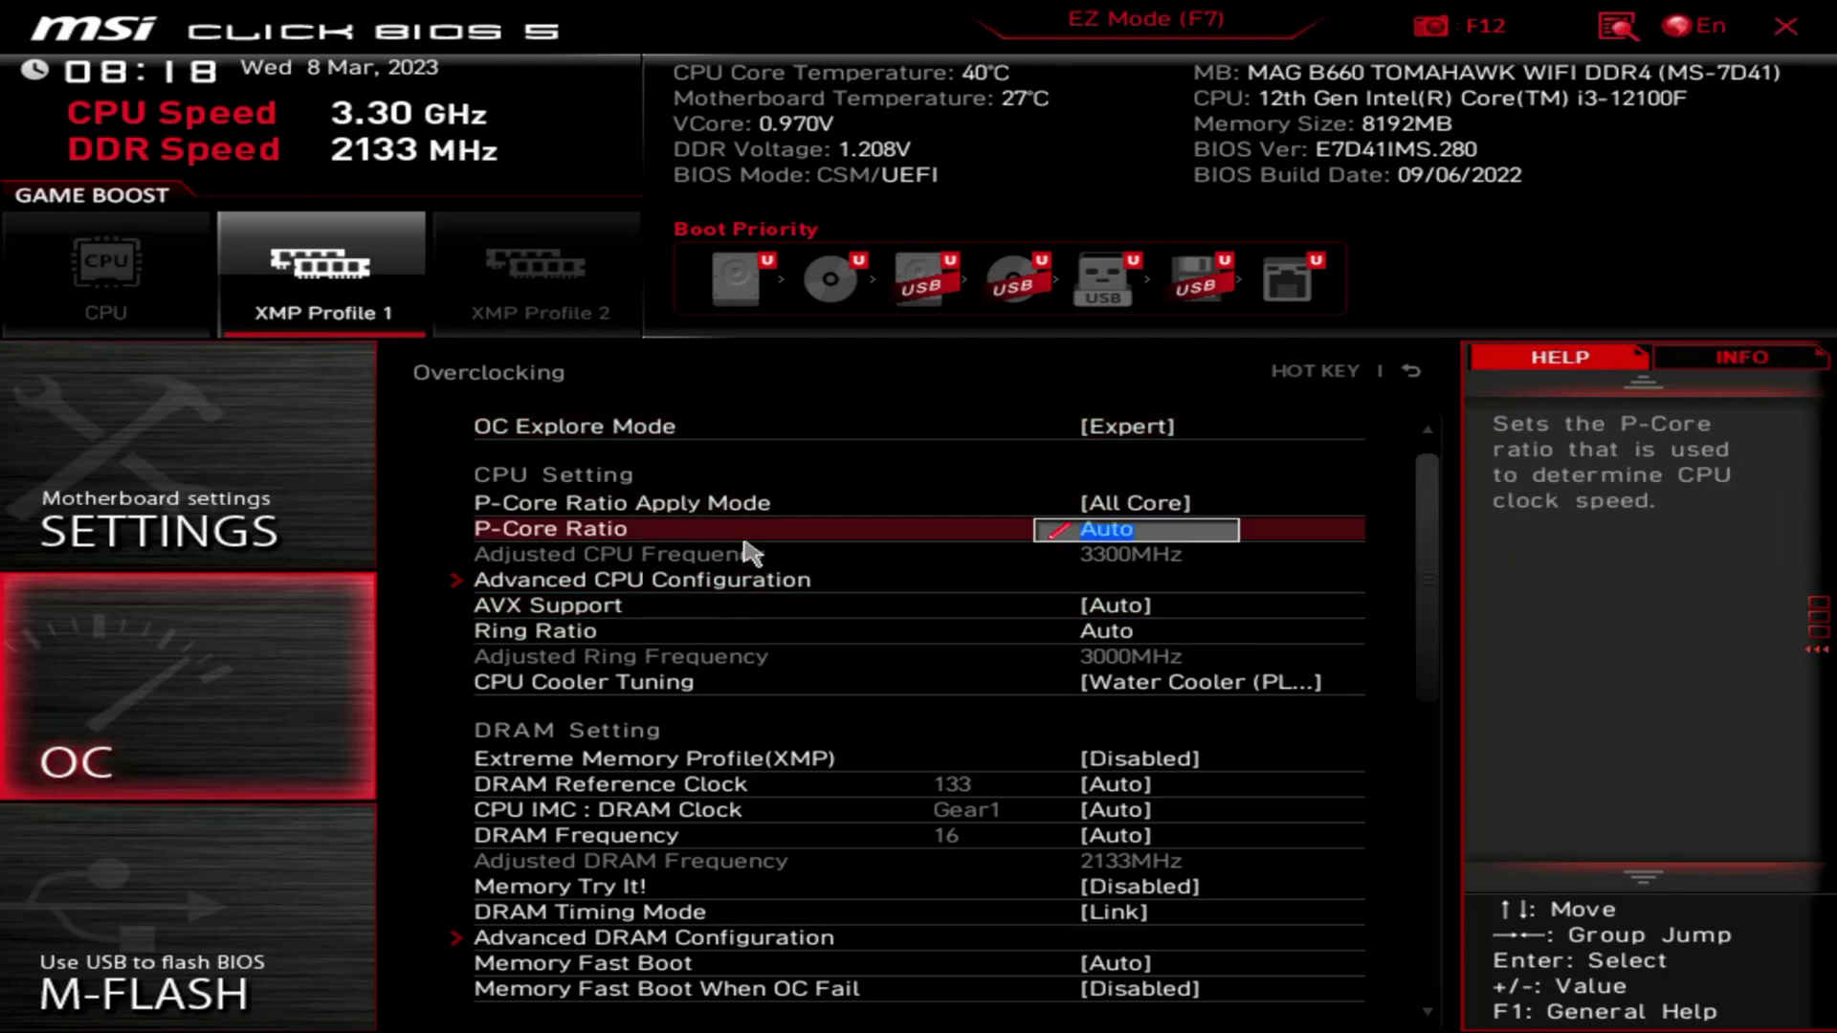
left_click(701, 582)
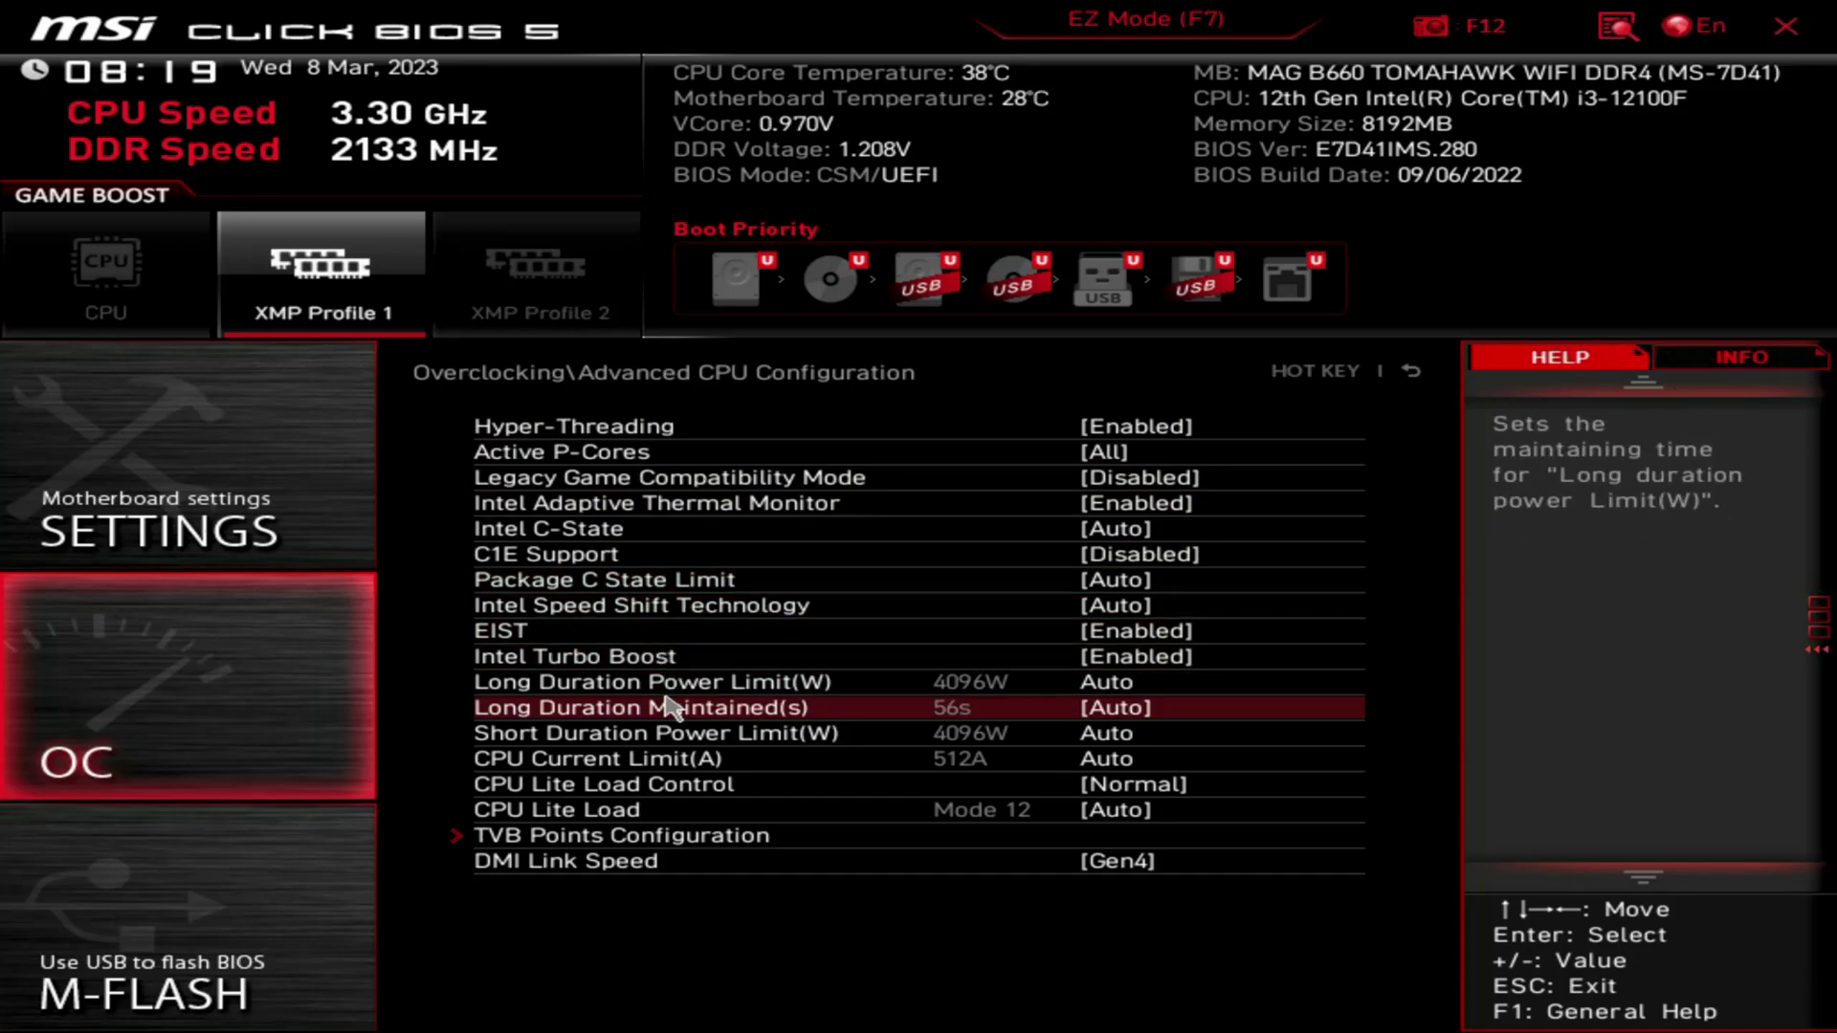
Step: Leave Advanced CPU Configuration and scroll the Overclocking list down to DRAM Setting
left_click(674, 733)
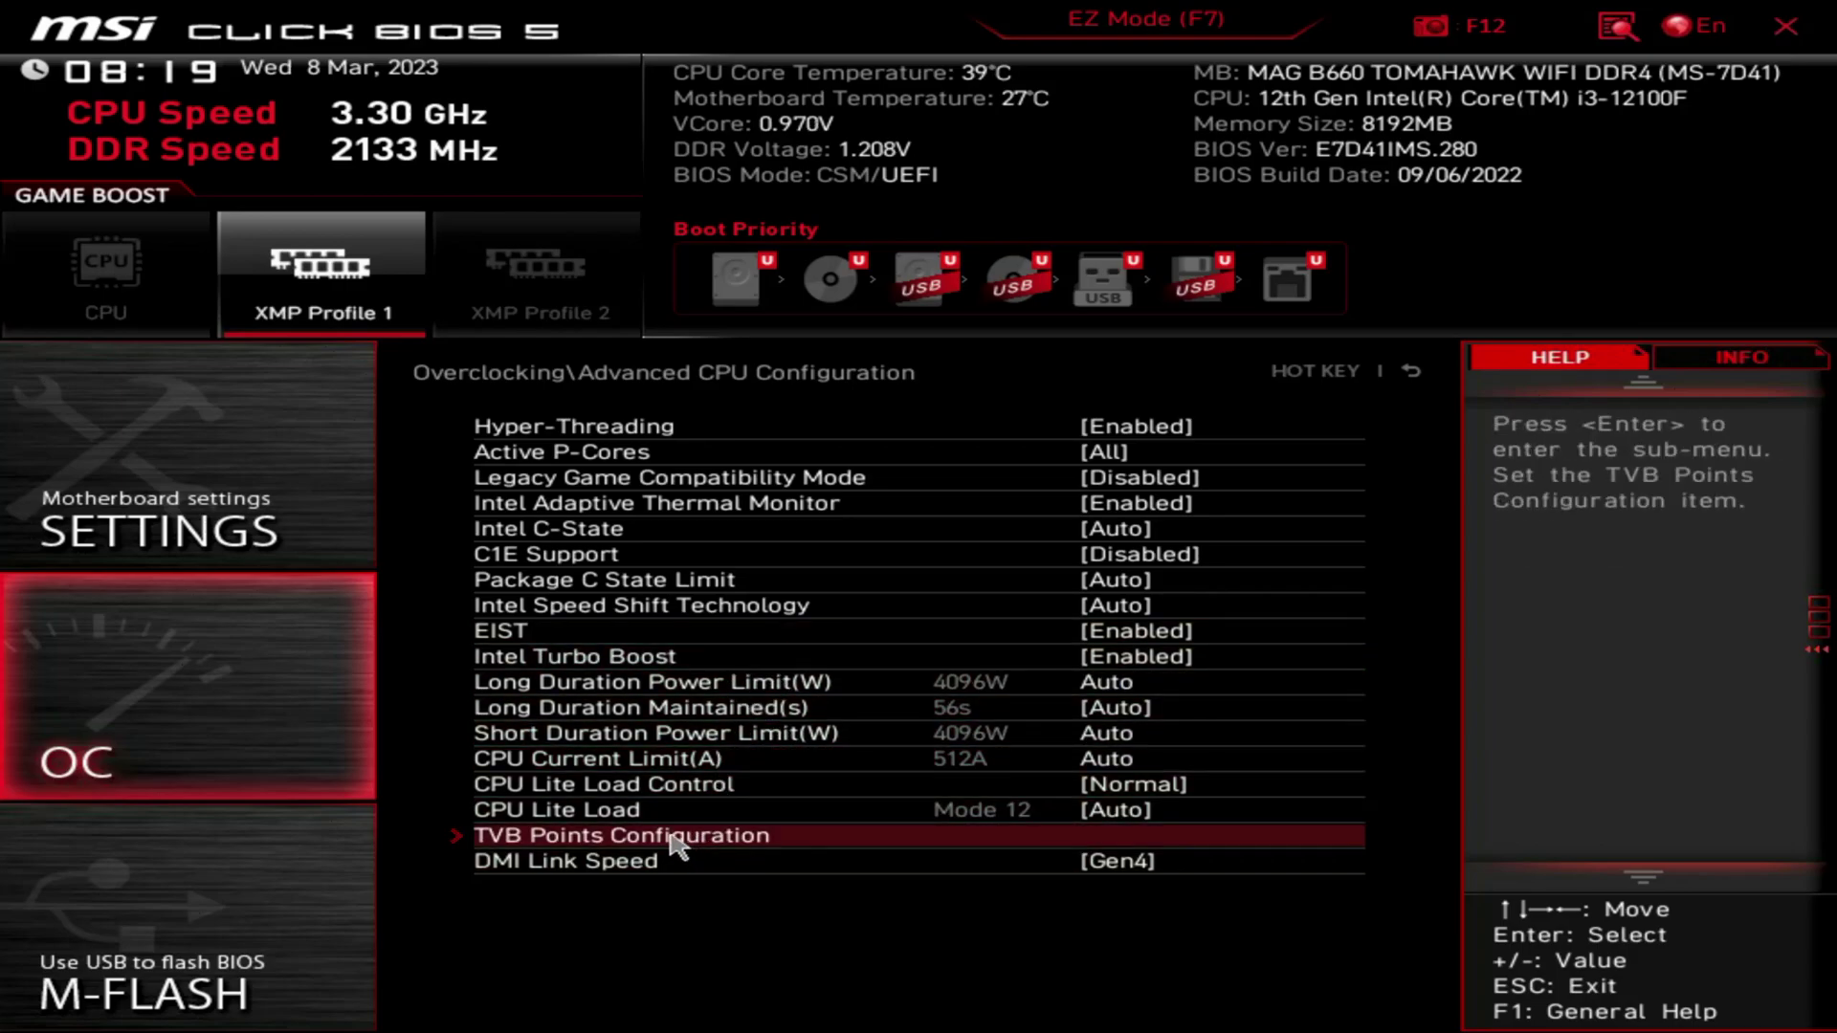
left_click(1410, 370)
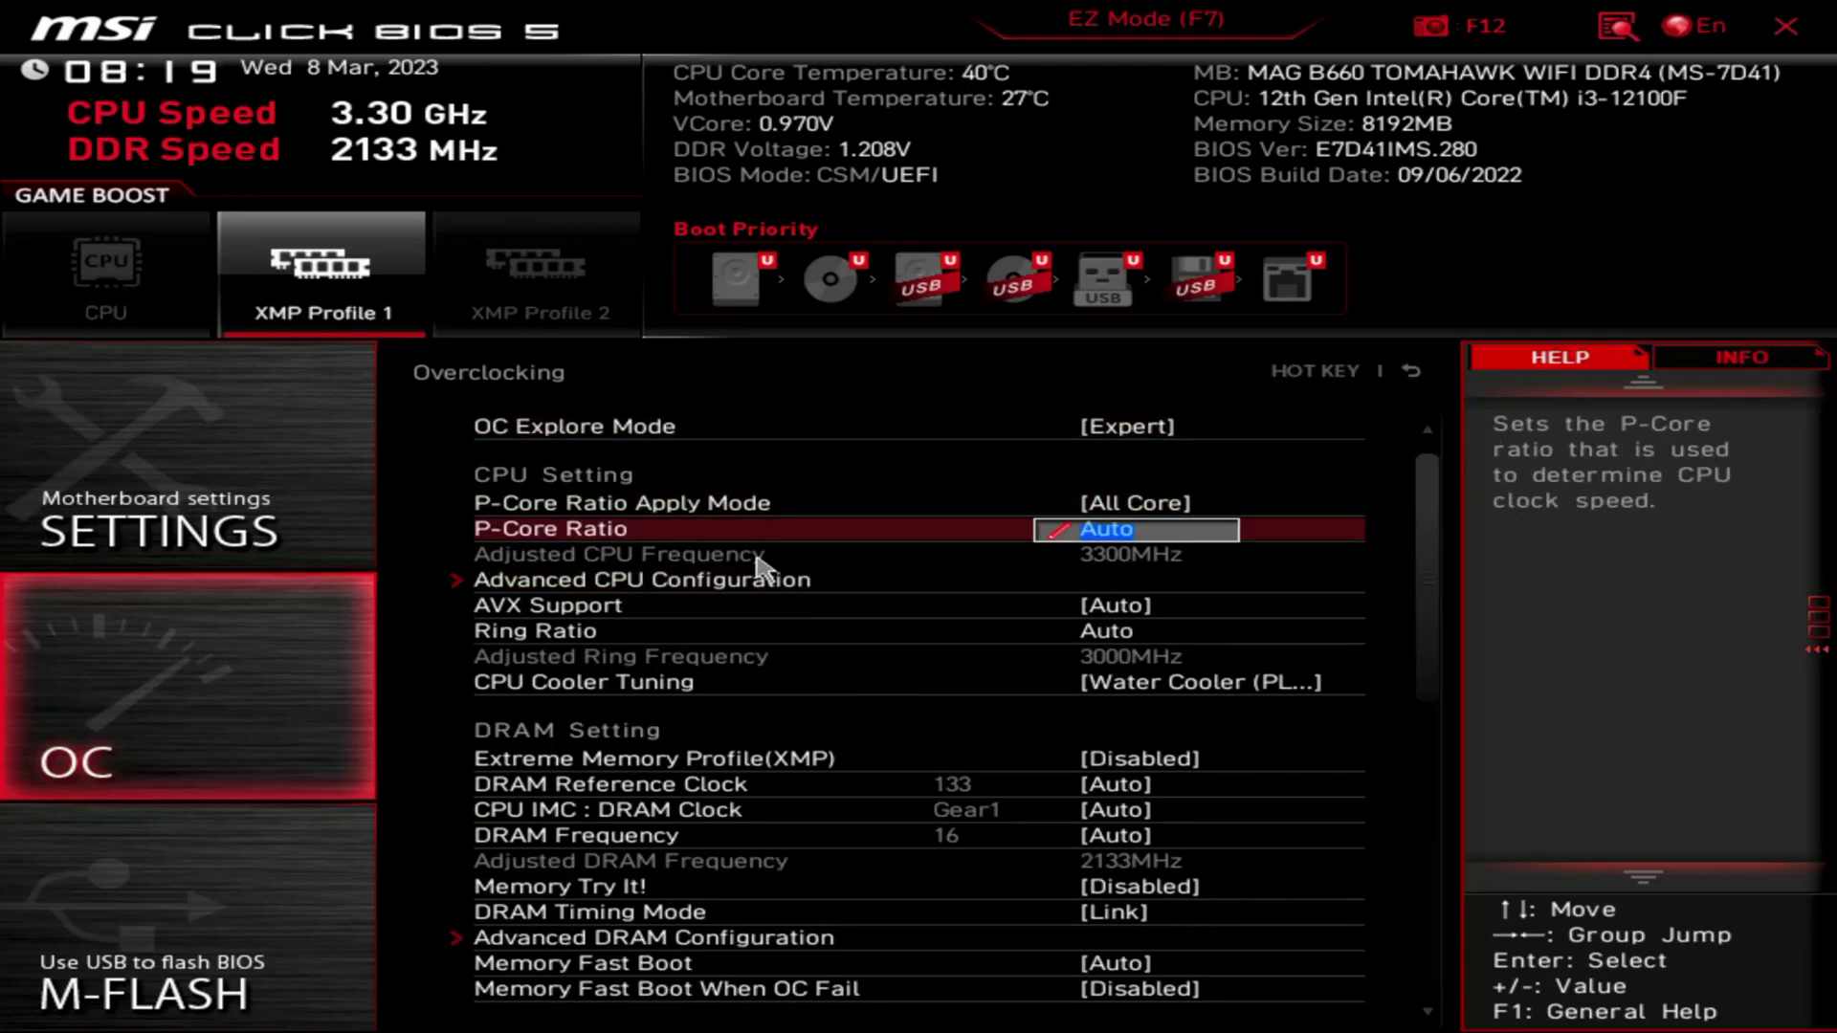
scroll(677, 681, "down", 4)
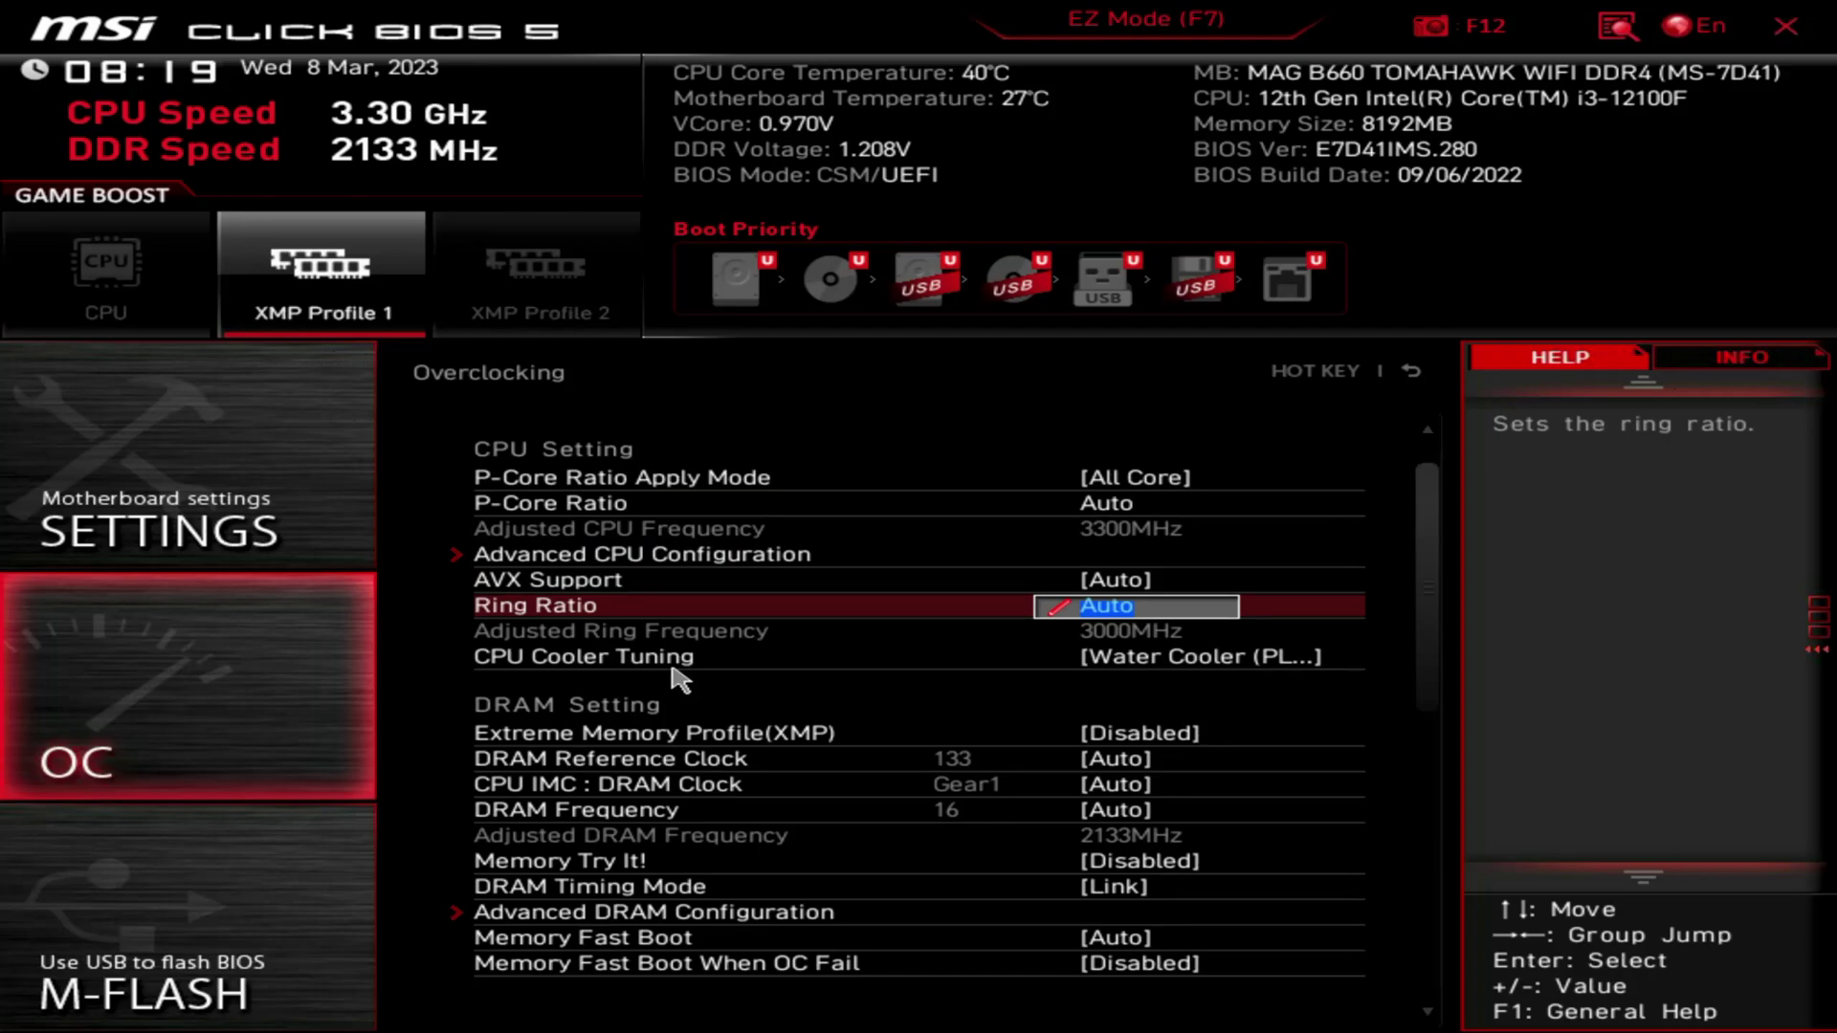
scroll(677, 681, "down", 3)
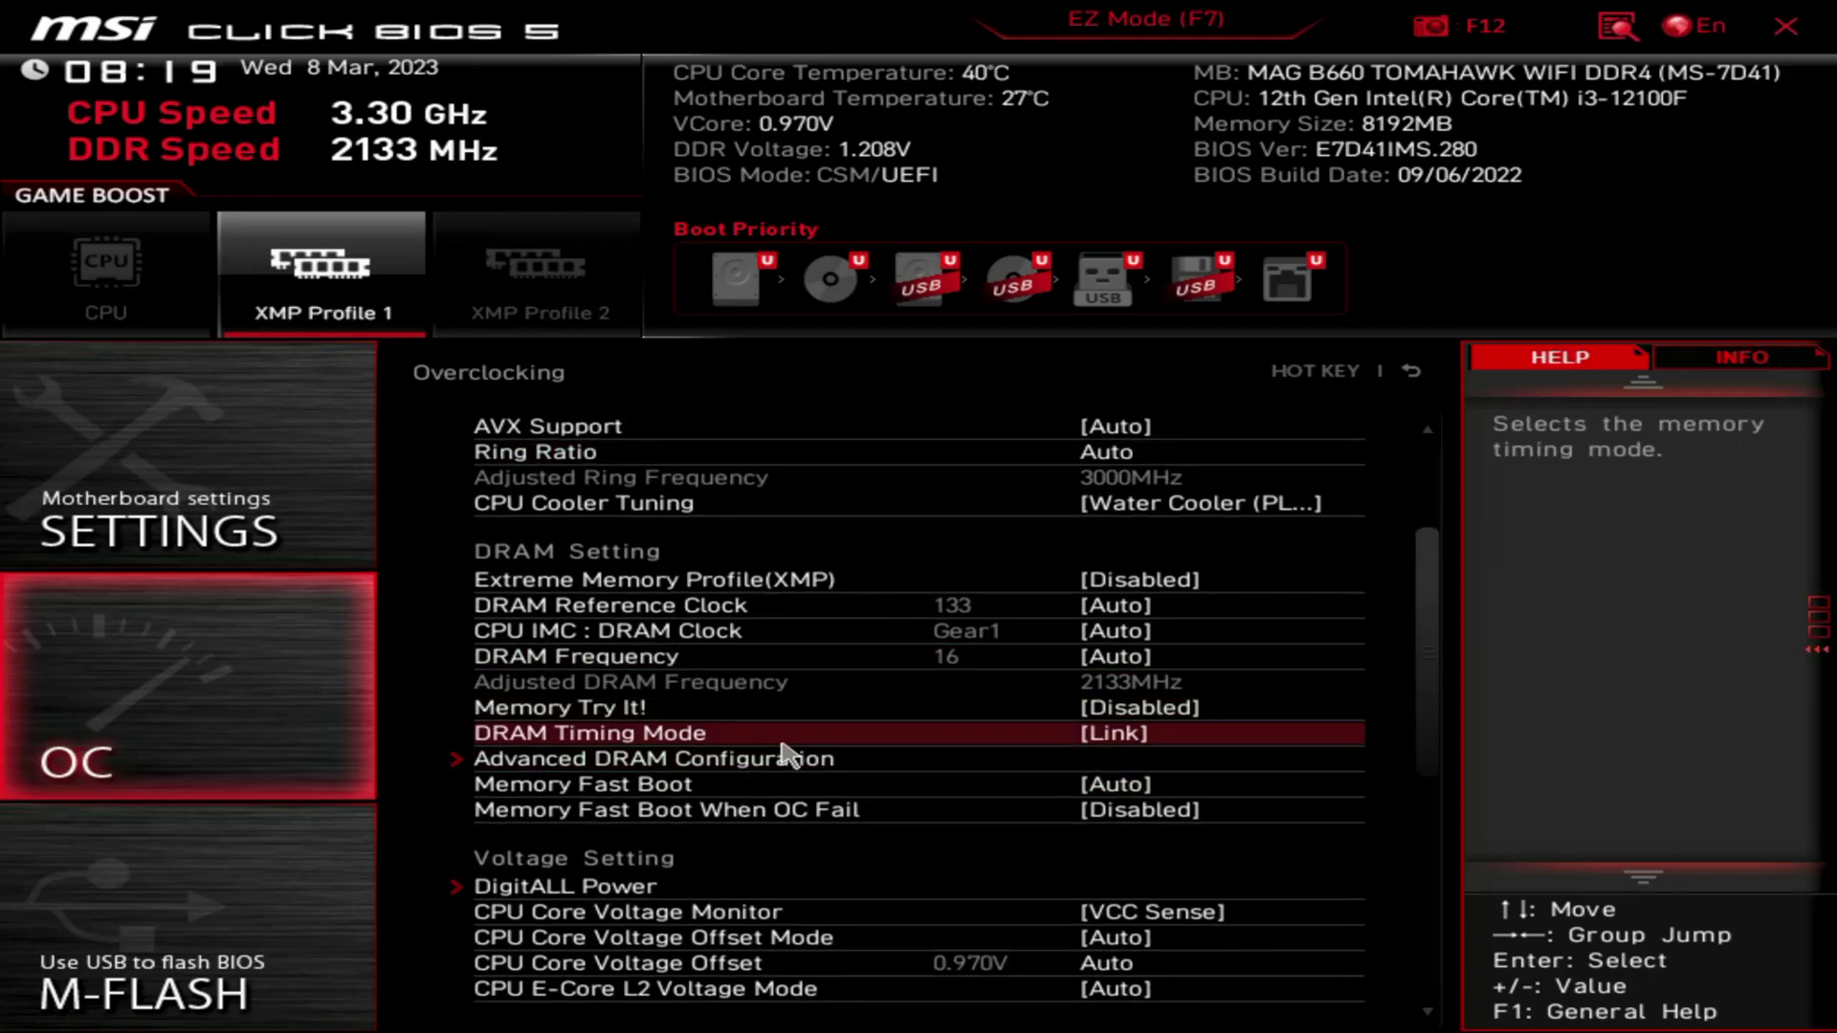
Step: Scroll through all the Advanced DRAM Configuration timings, left on Auto, and go back
left_click(787, 758)
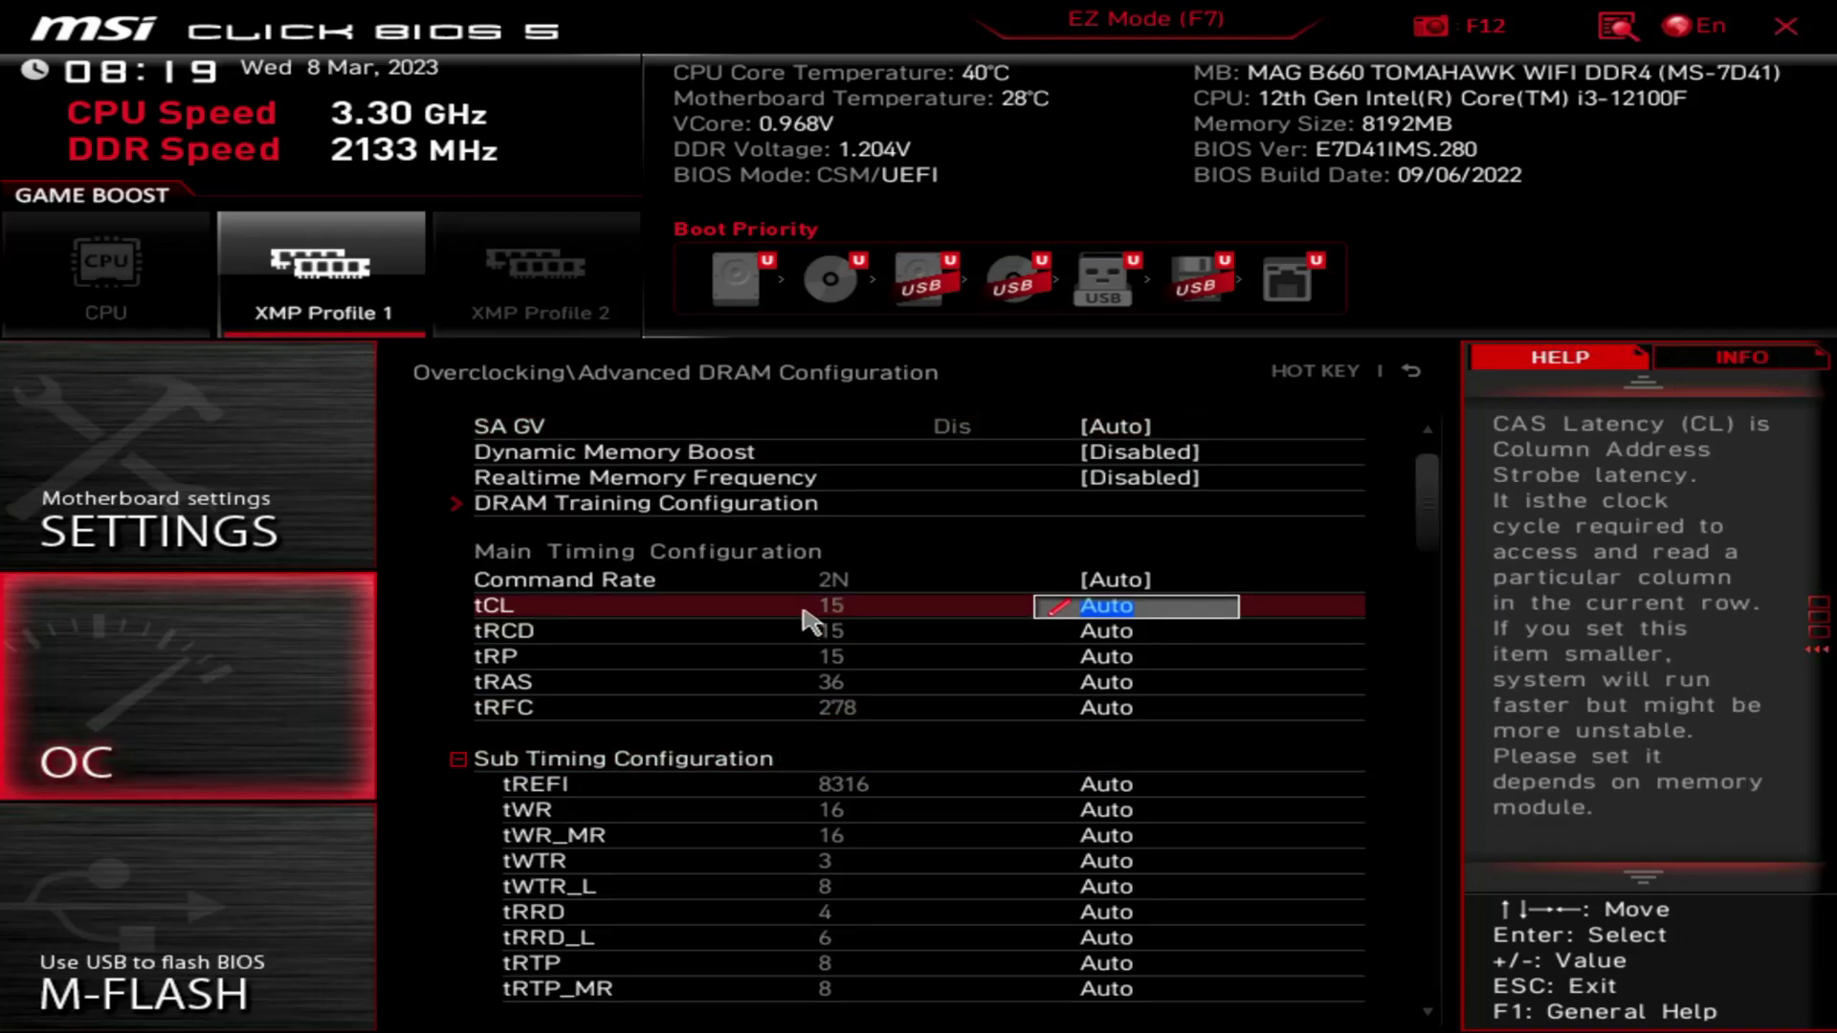
scroll(802, 620, "down", 8)
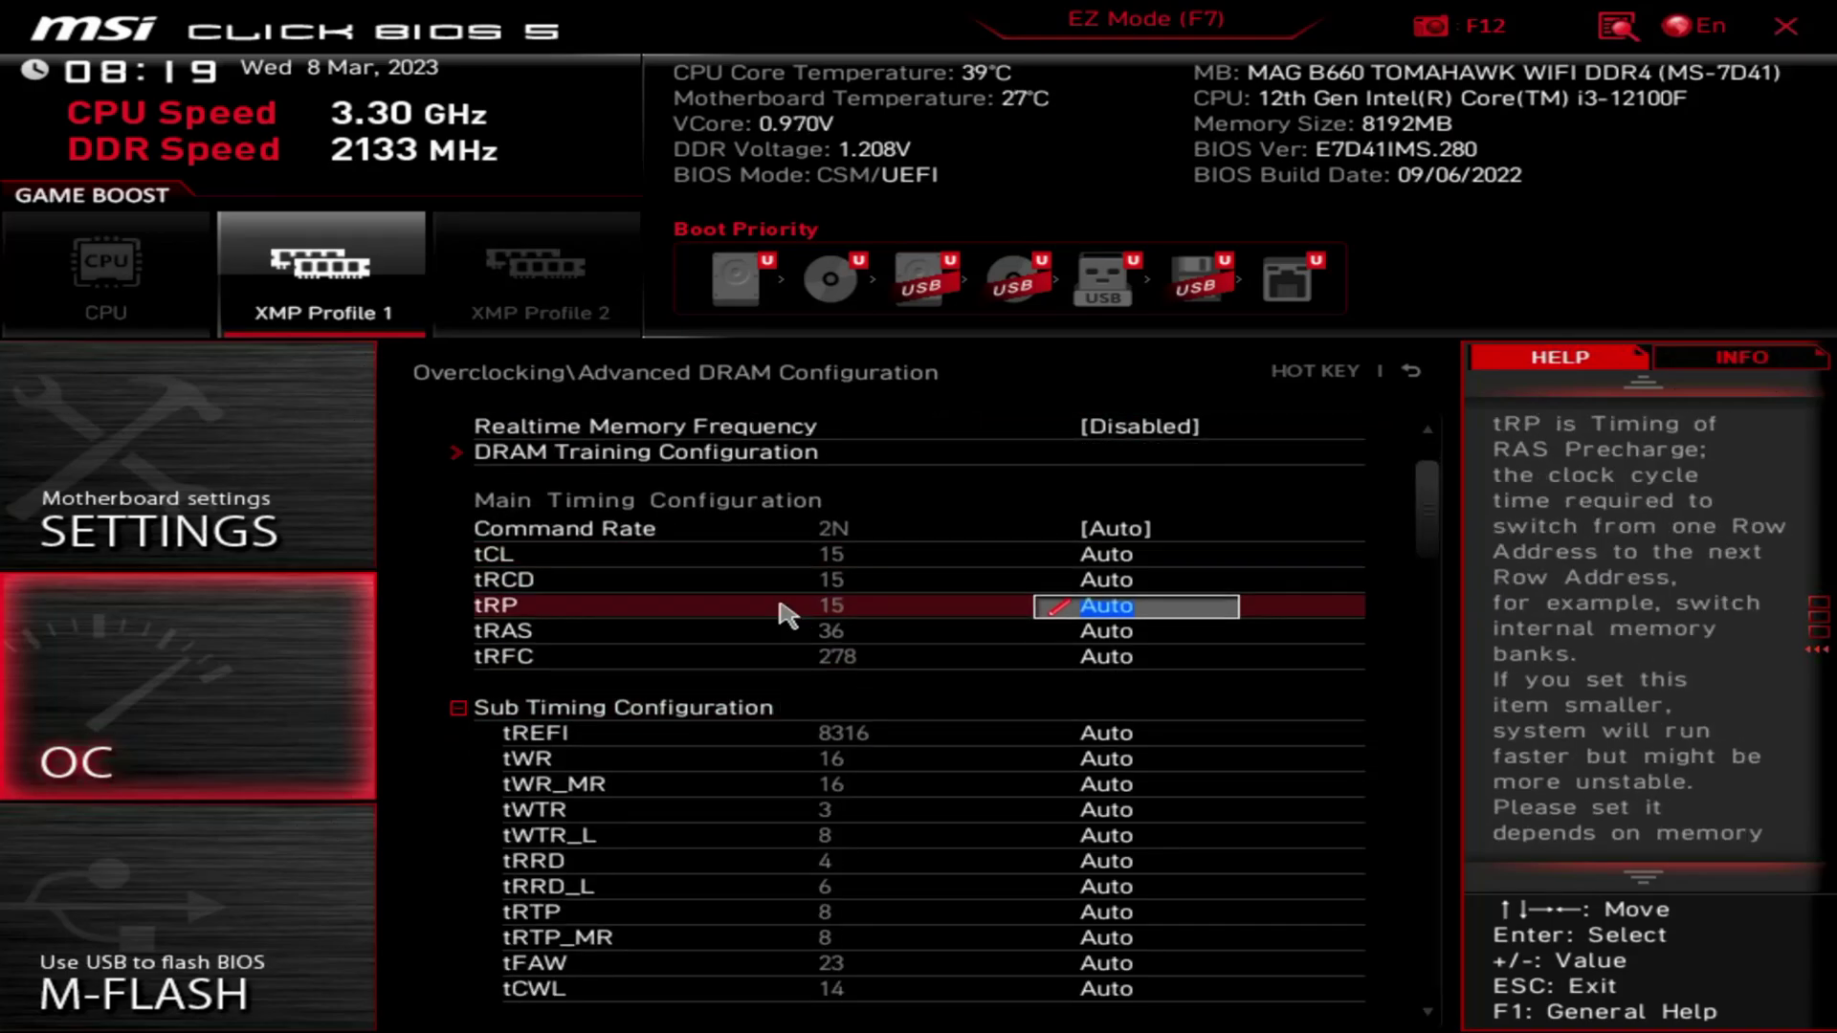
scroll(799, 612, "down", 10)
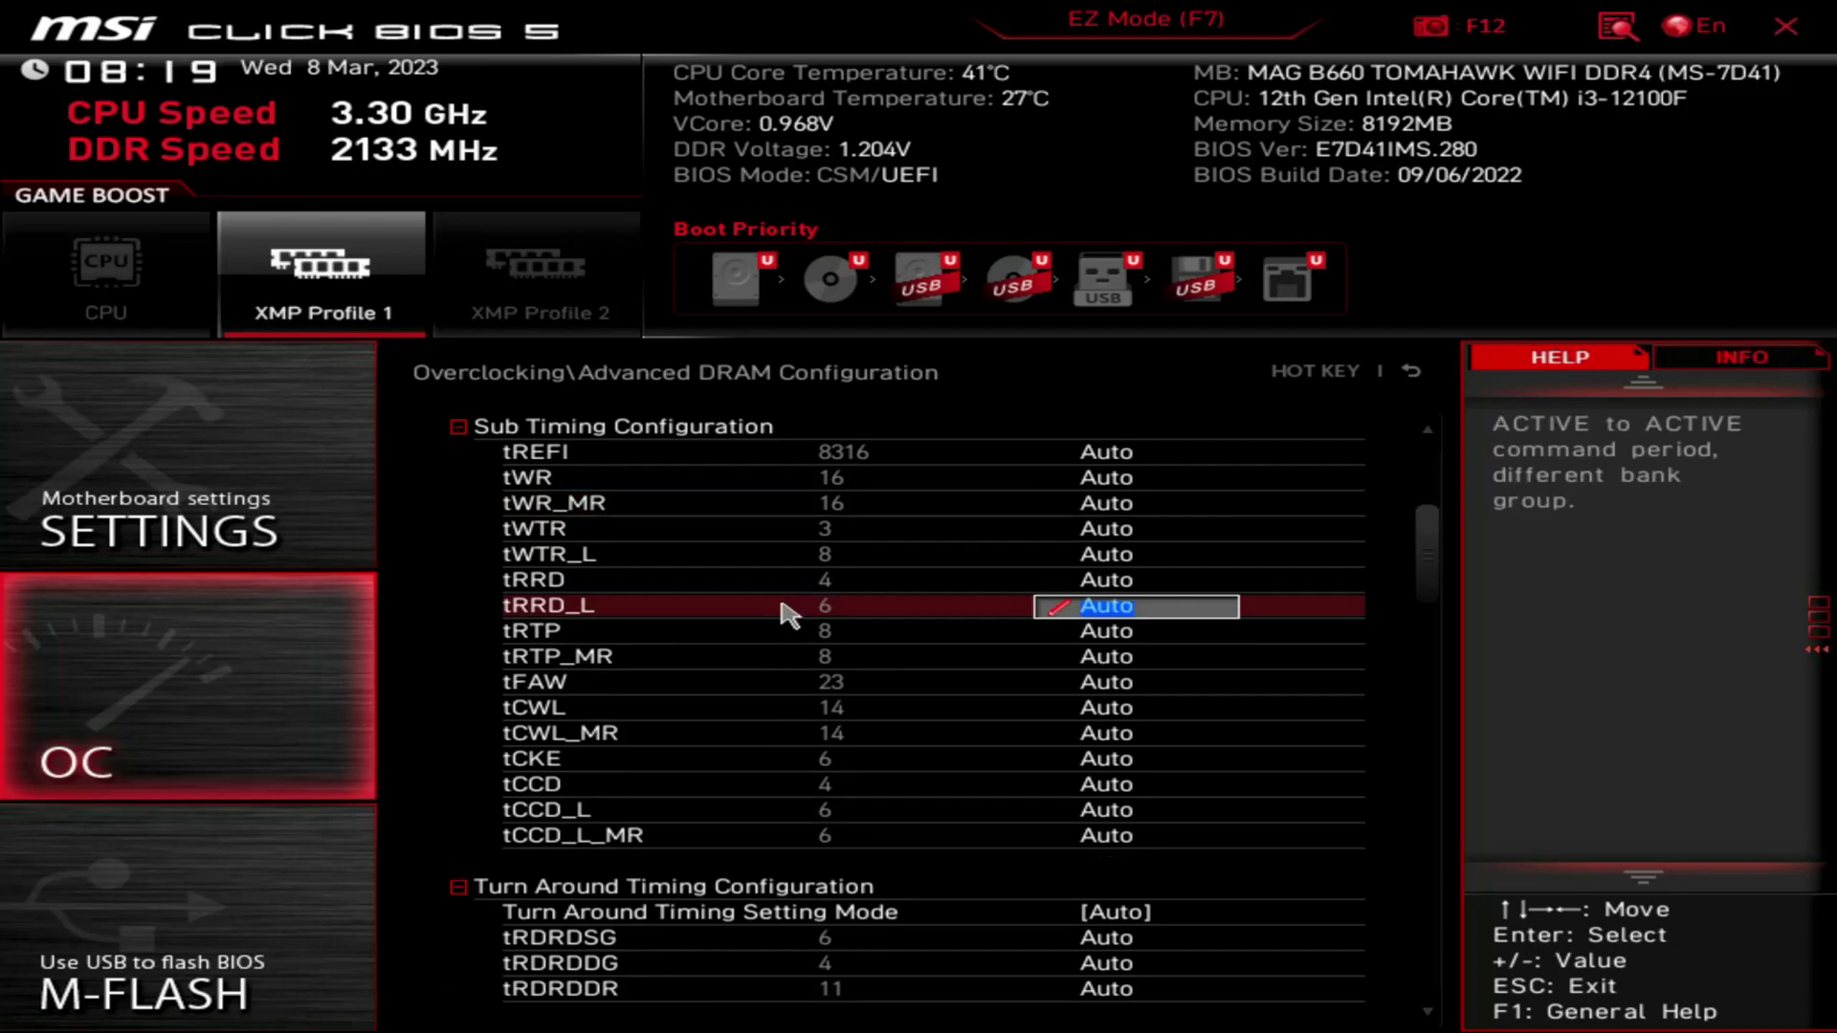
scroll(796, 590, "down", 11)
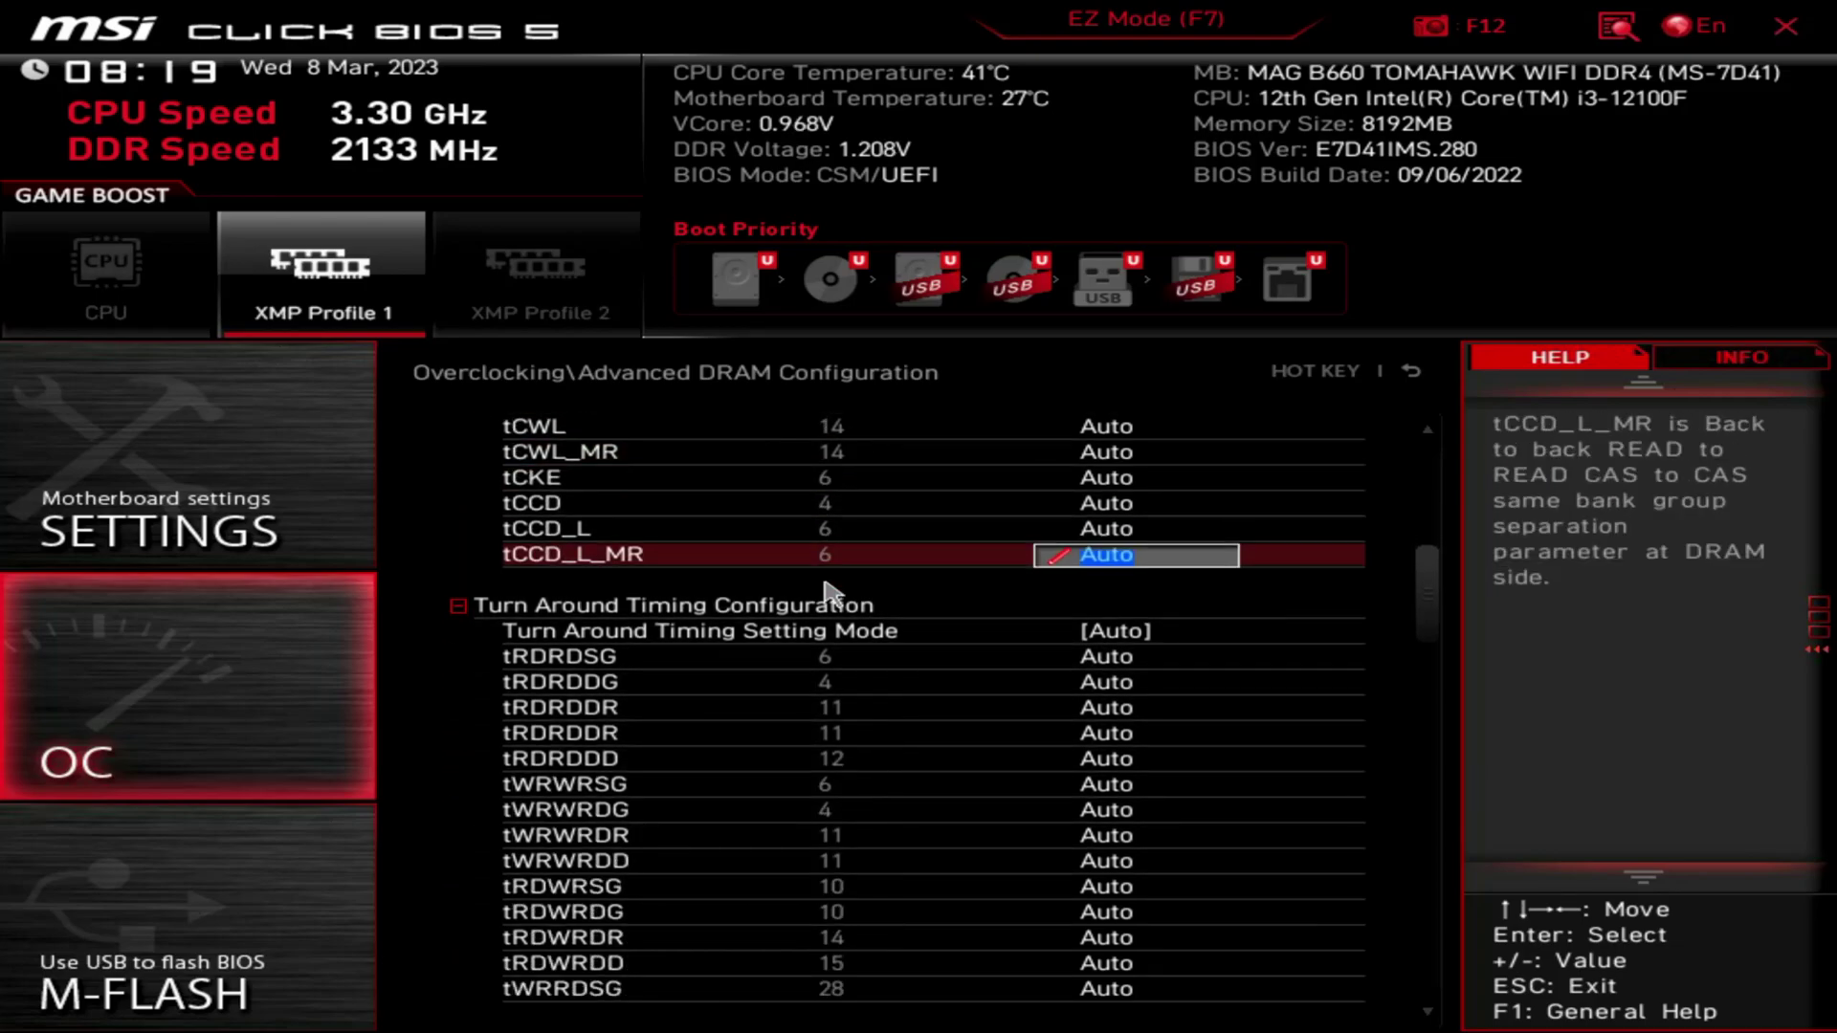
scroll(923, 541, "down", 9)
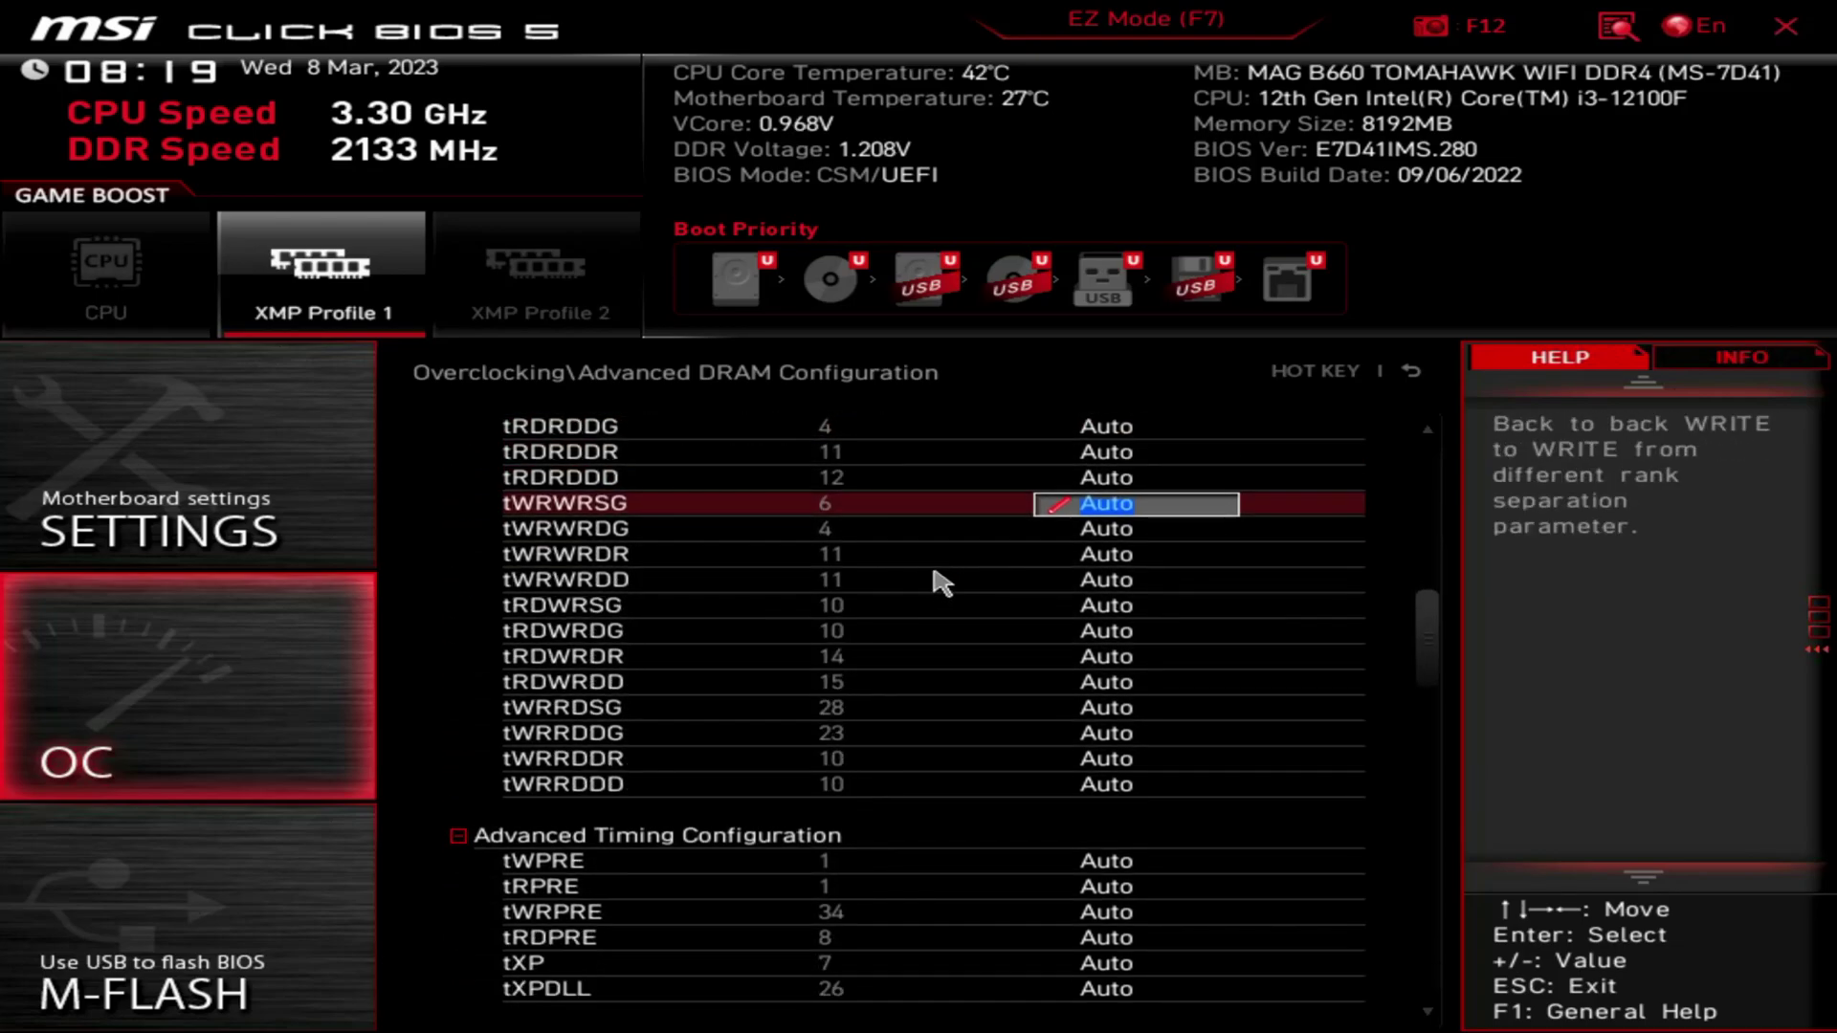
scroll(896, 610, "down", 10)
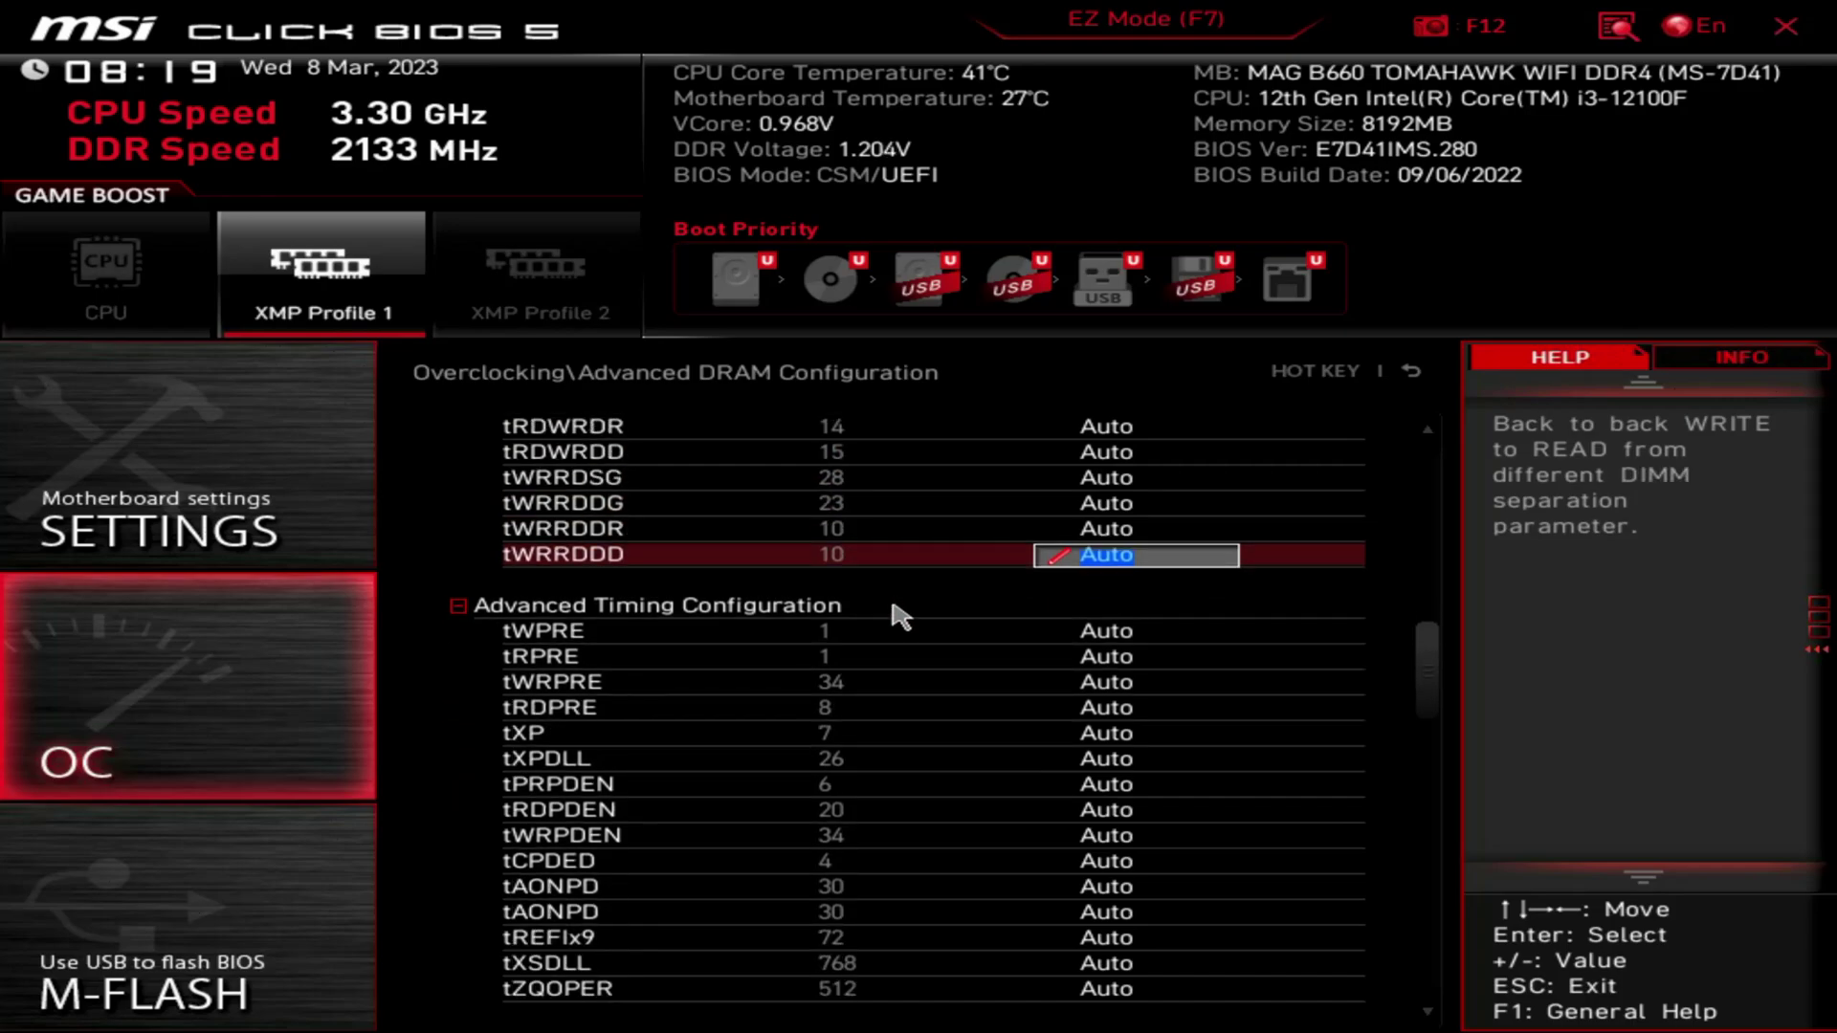
scroll(957, 596, "down", 10)
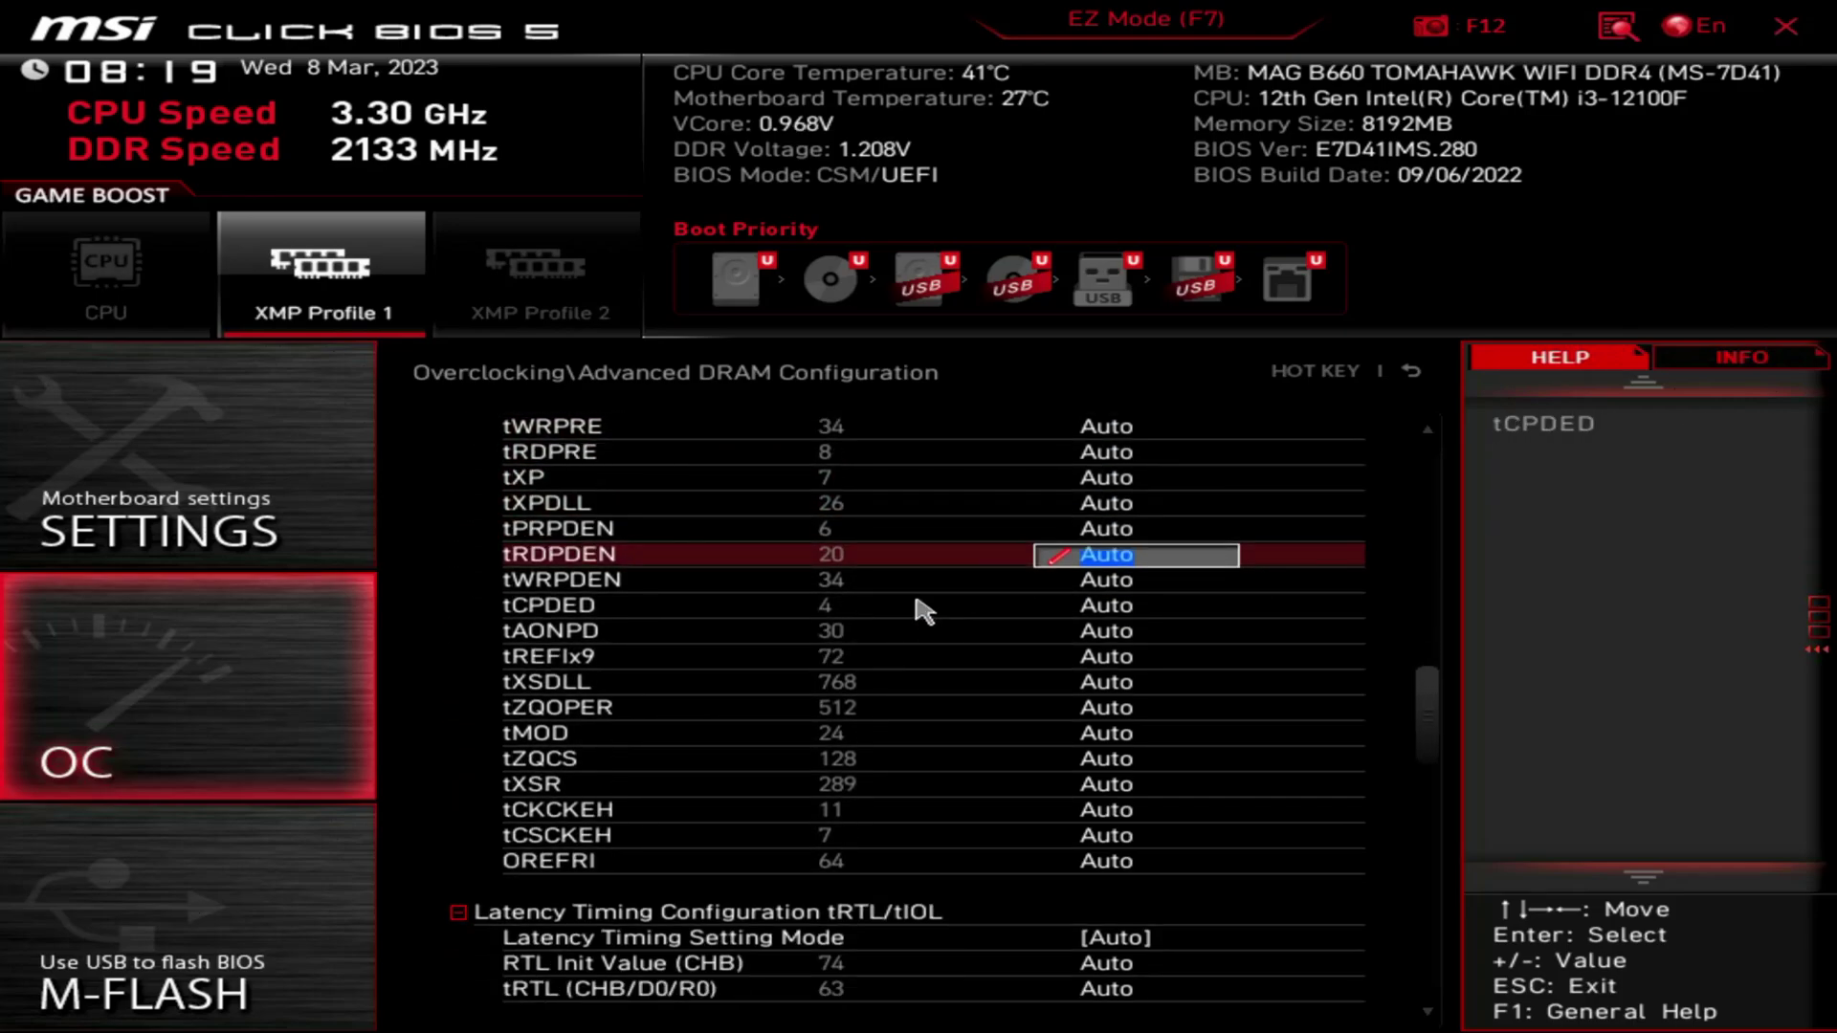
scroll(933, 677, "down", 11)
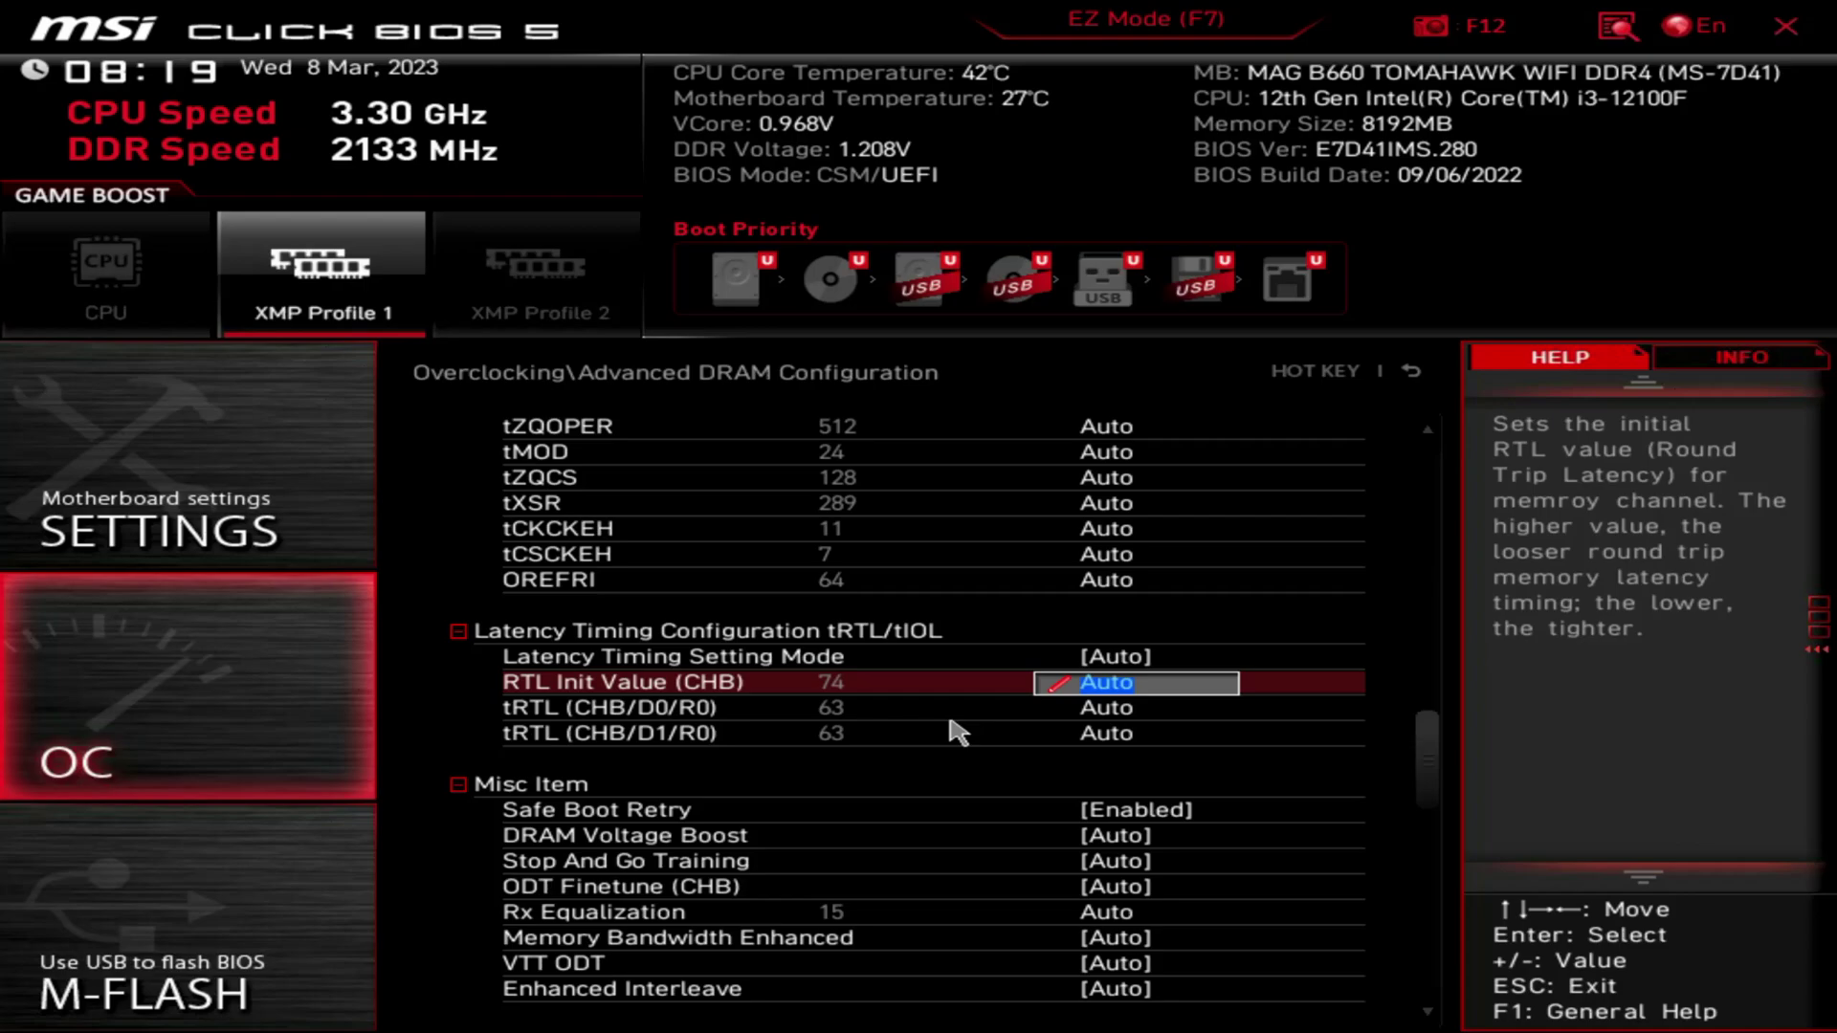
scroll(957, 723, "down", 10)
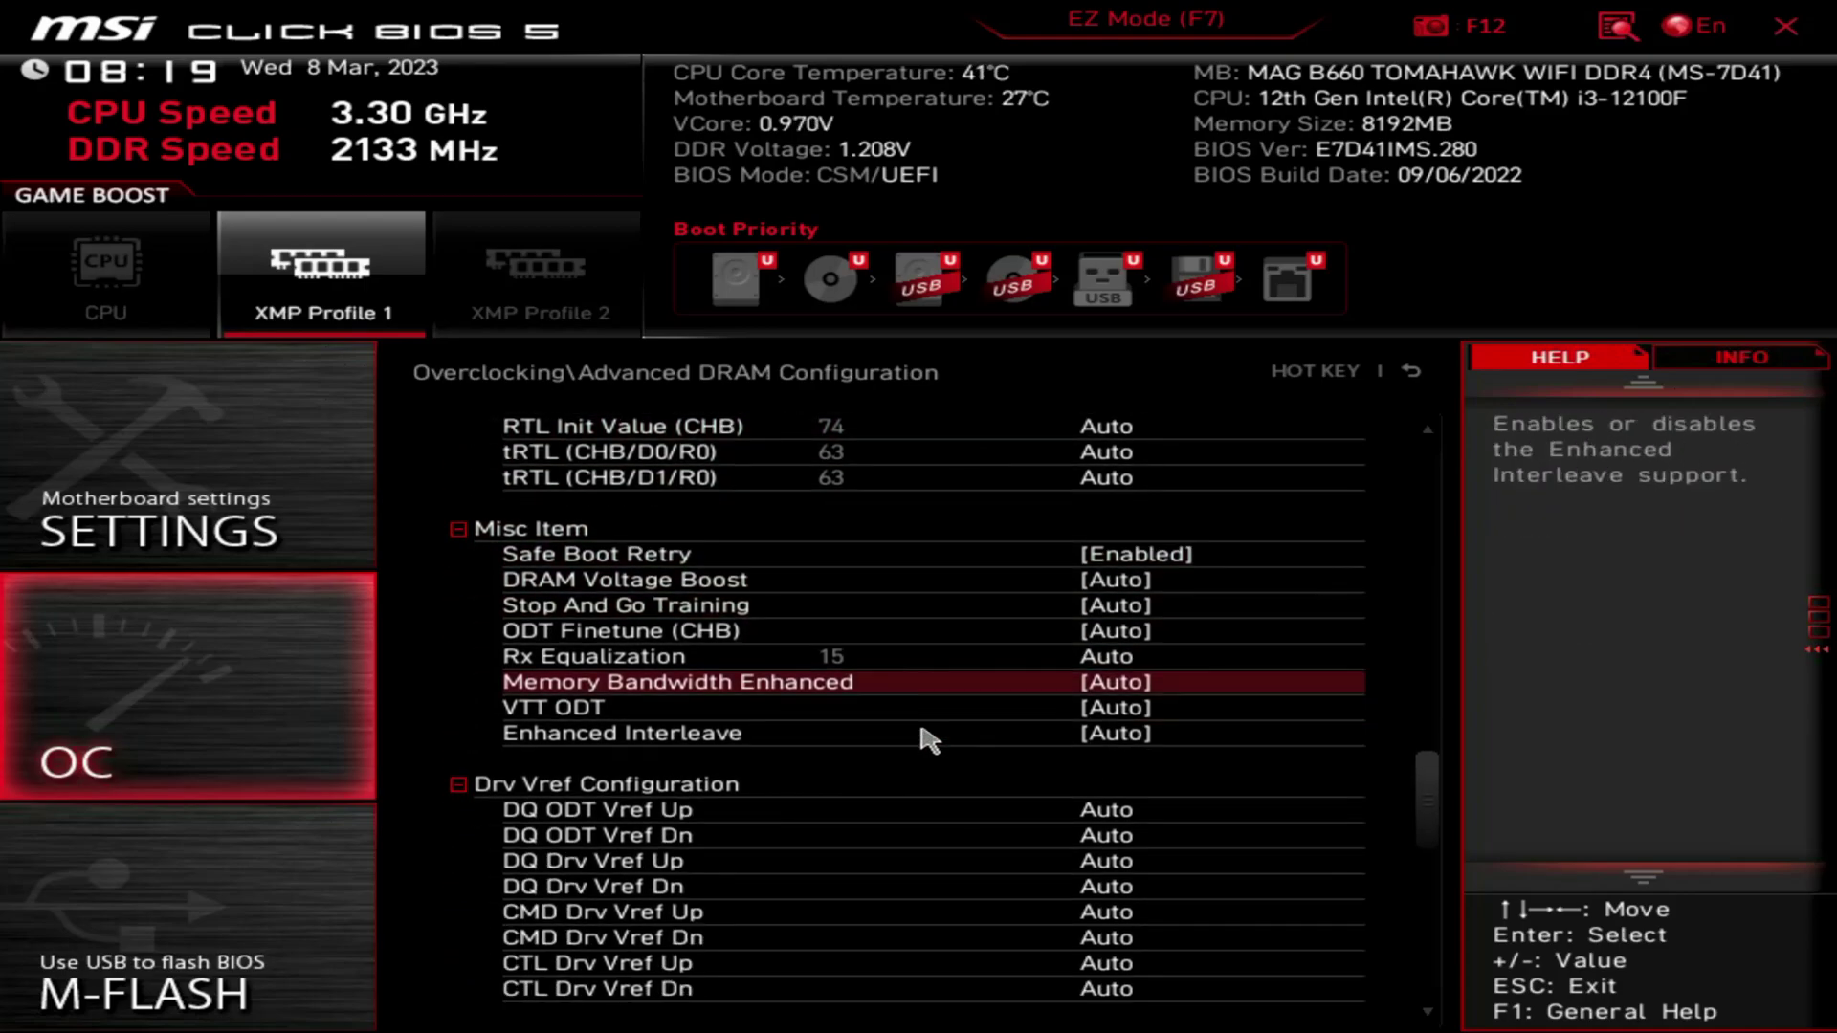
scroll(957, 739, "down", 11)
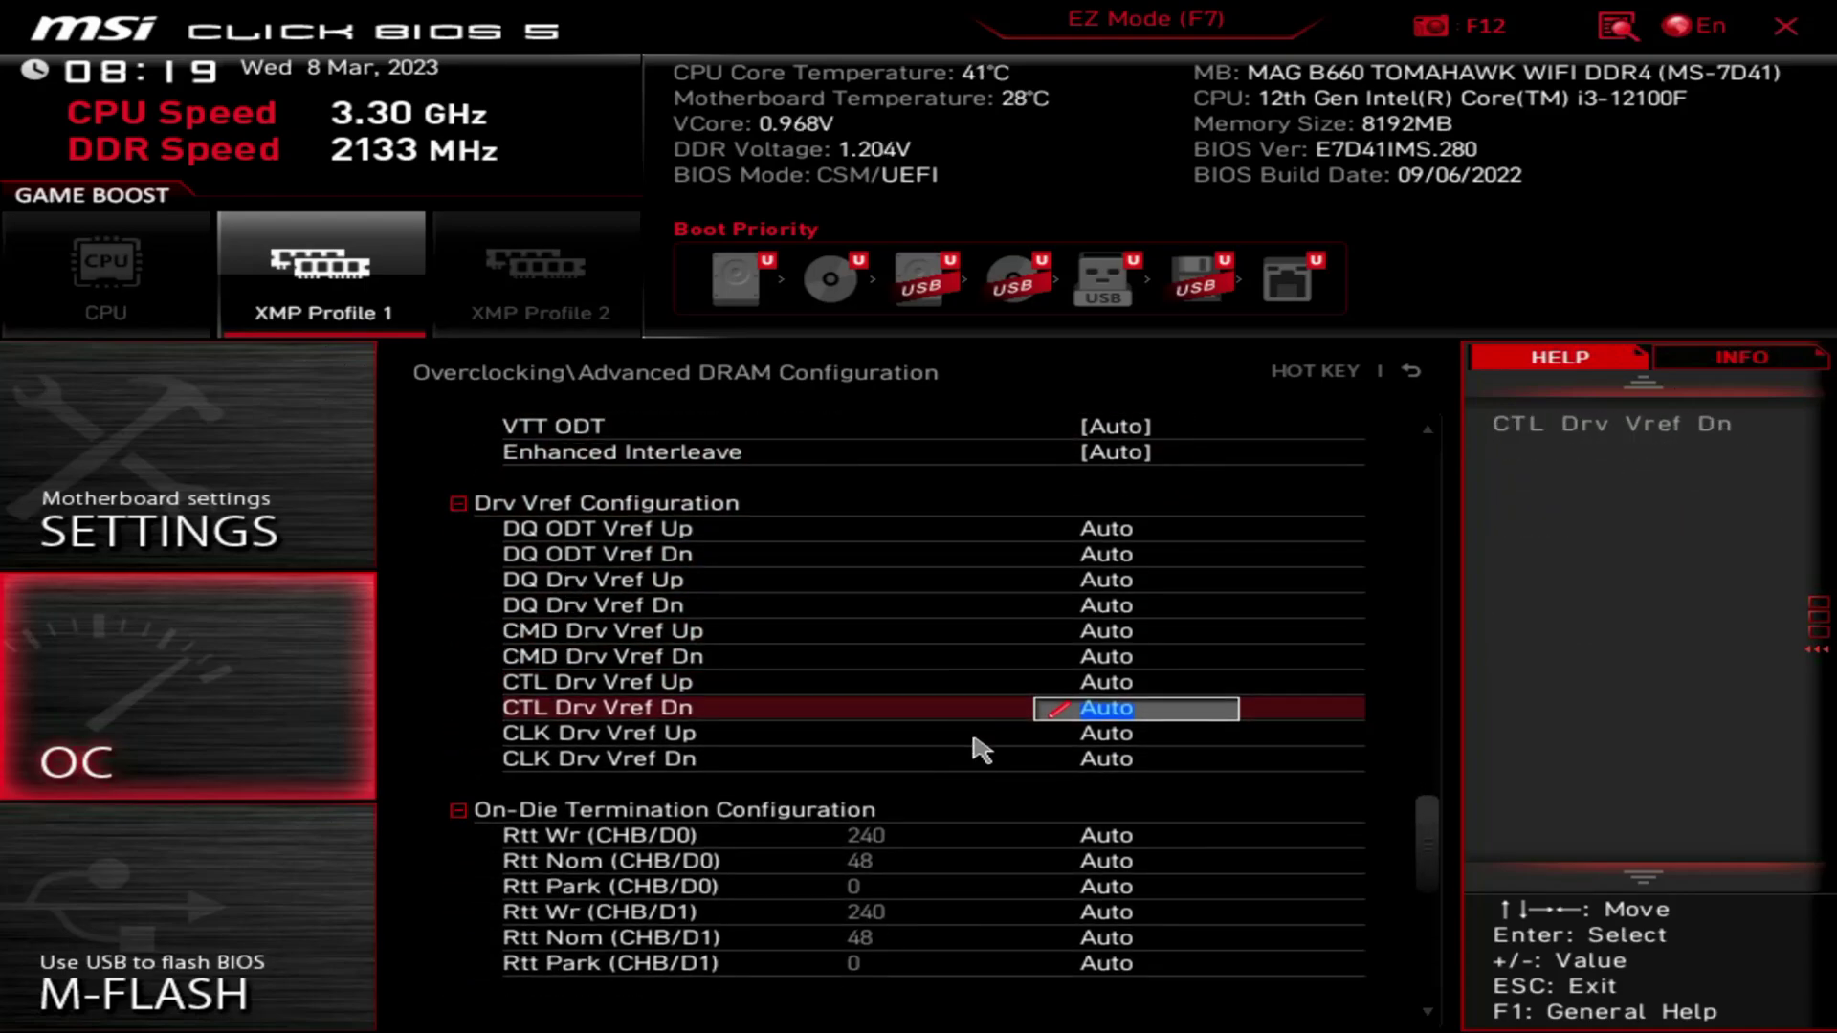
scroll(981, 740, "down", 8)
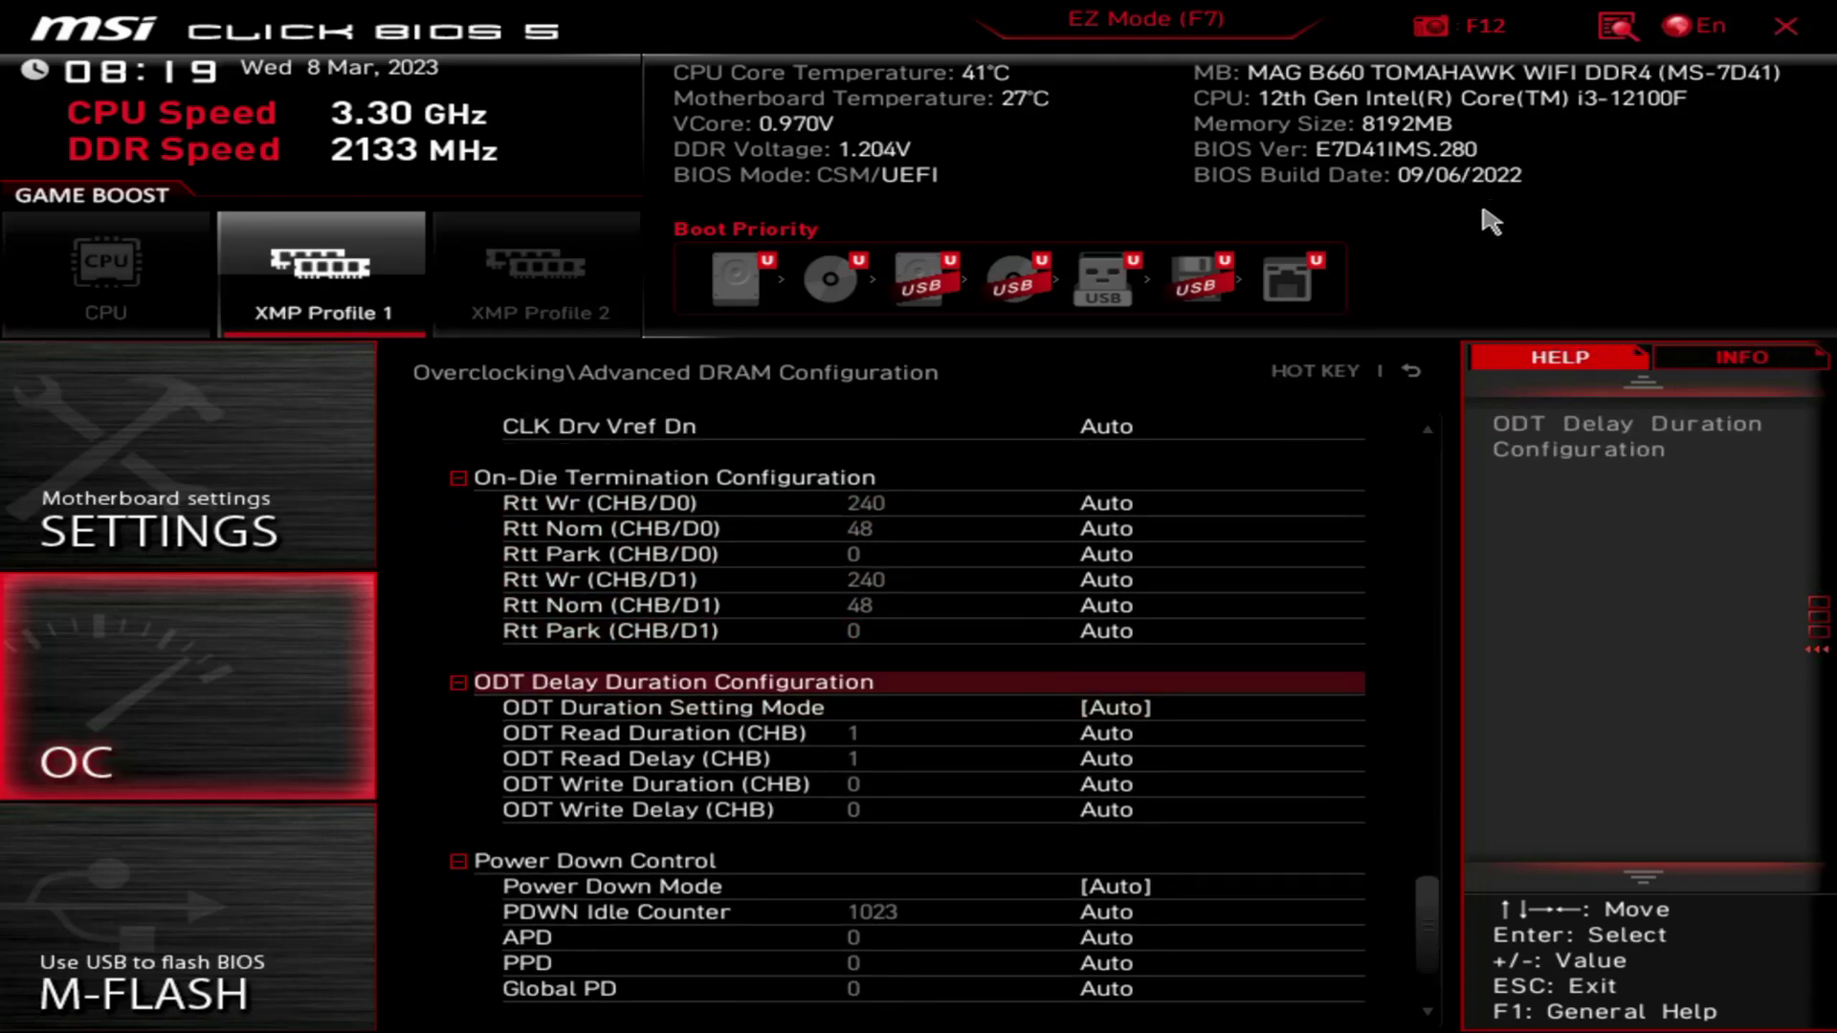
left_click(1411, 371)
Step: Reopen the Overclocking list from the start screen and view the DigitALL Power settings
left_click(1411, 371)
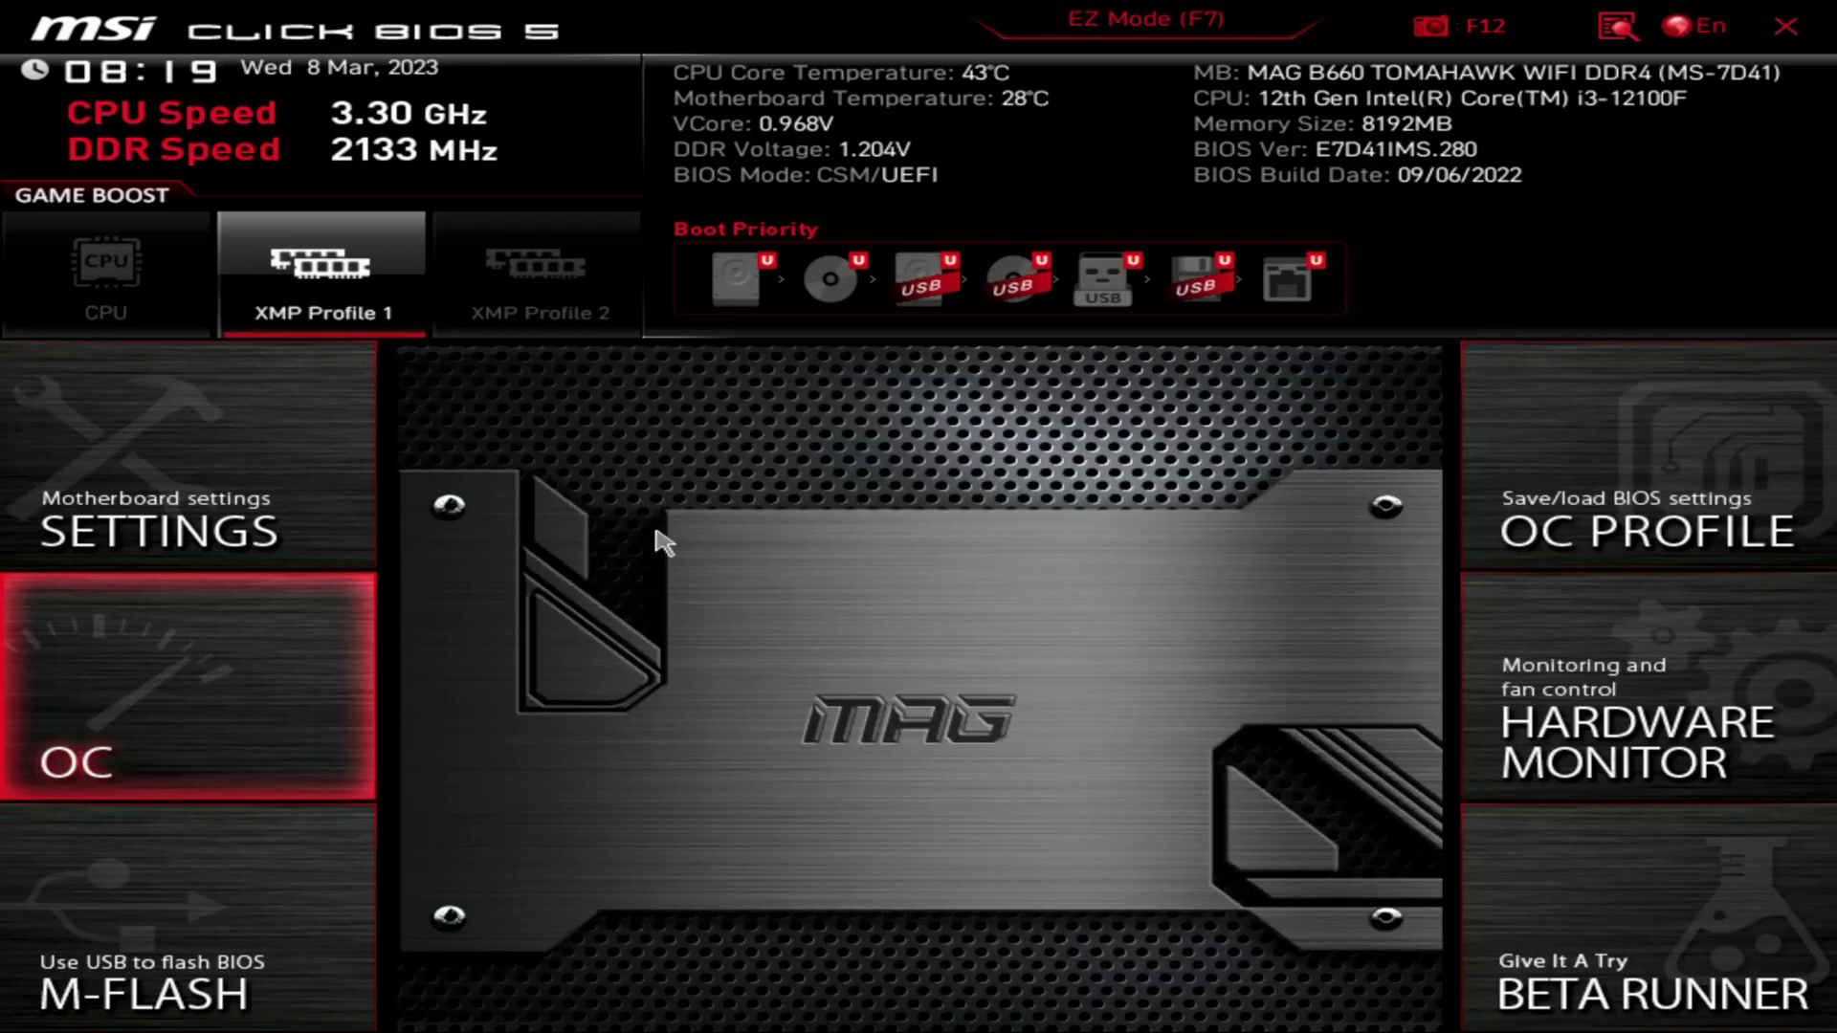
left_click(320, 679)
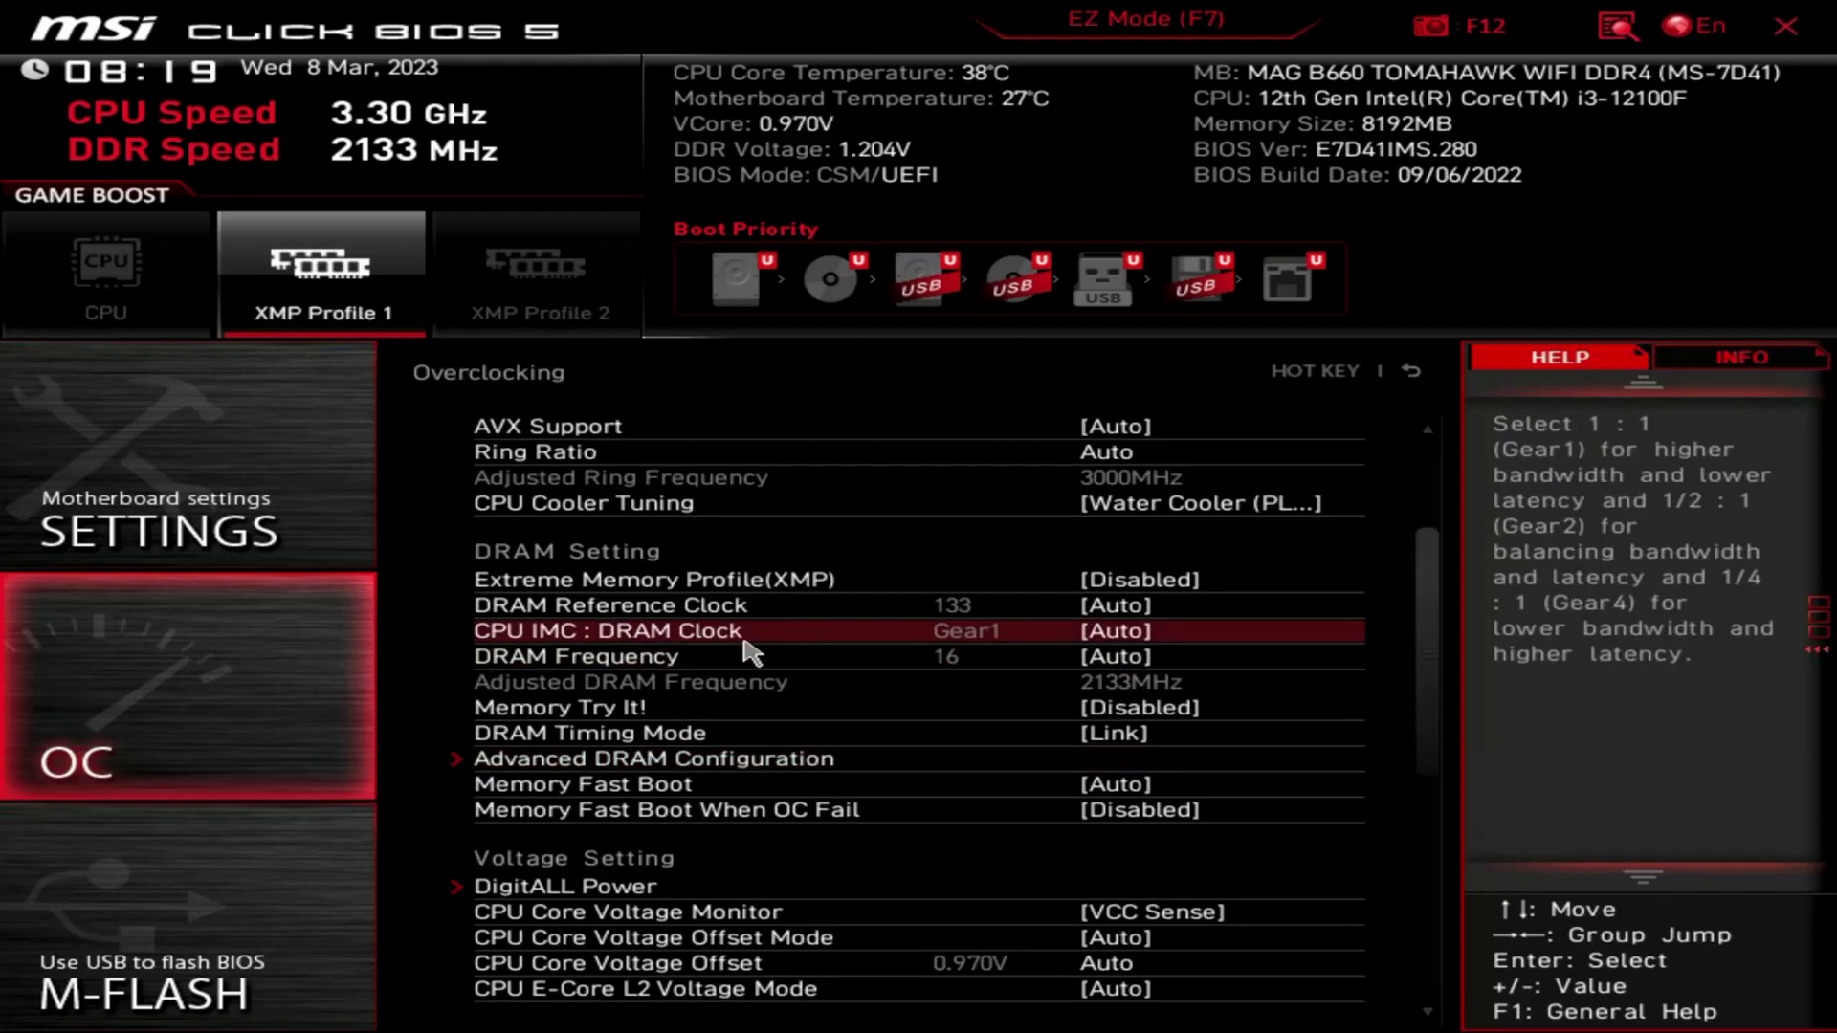
scroll(749, 650, "down", 5)
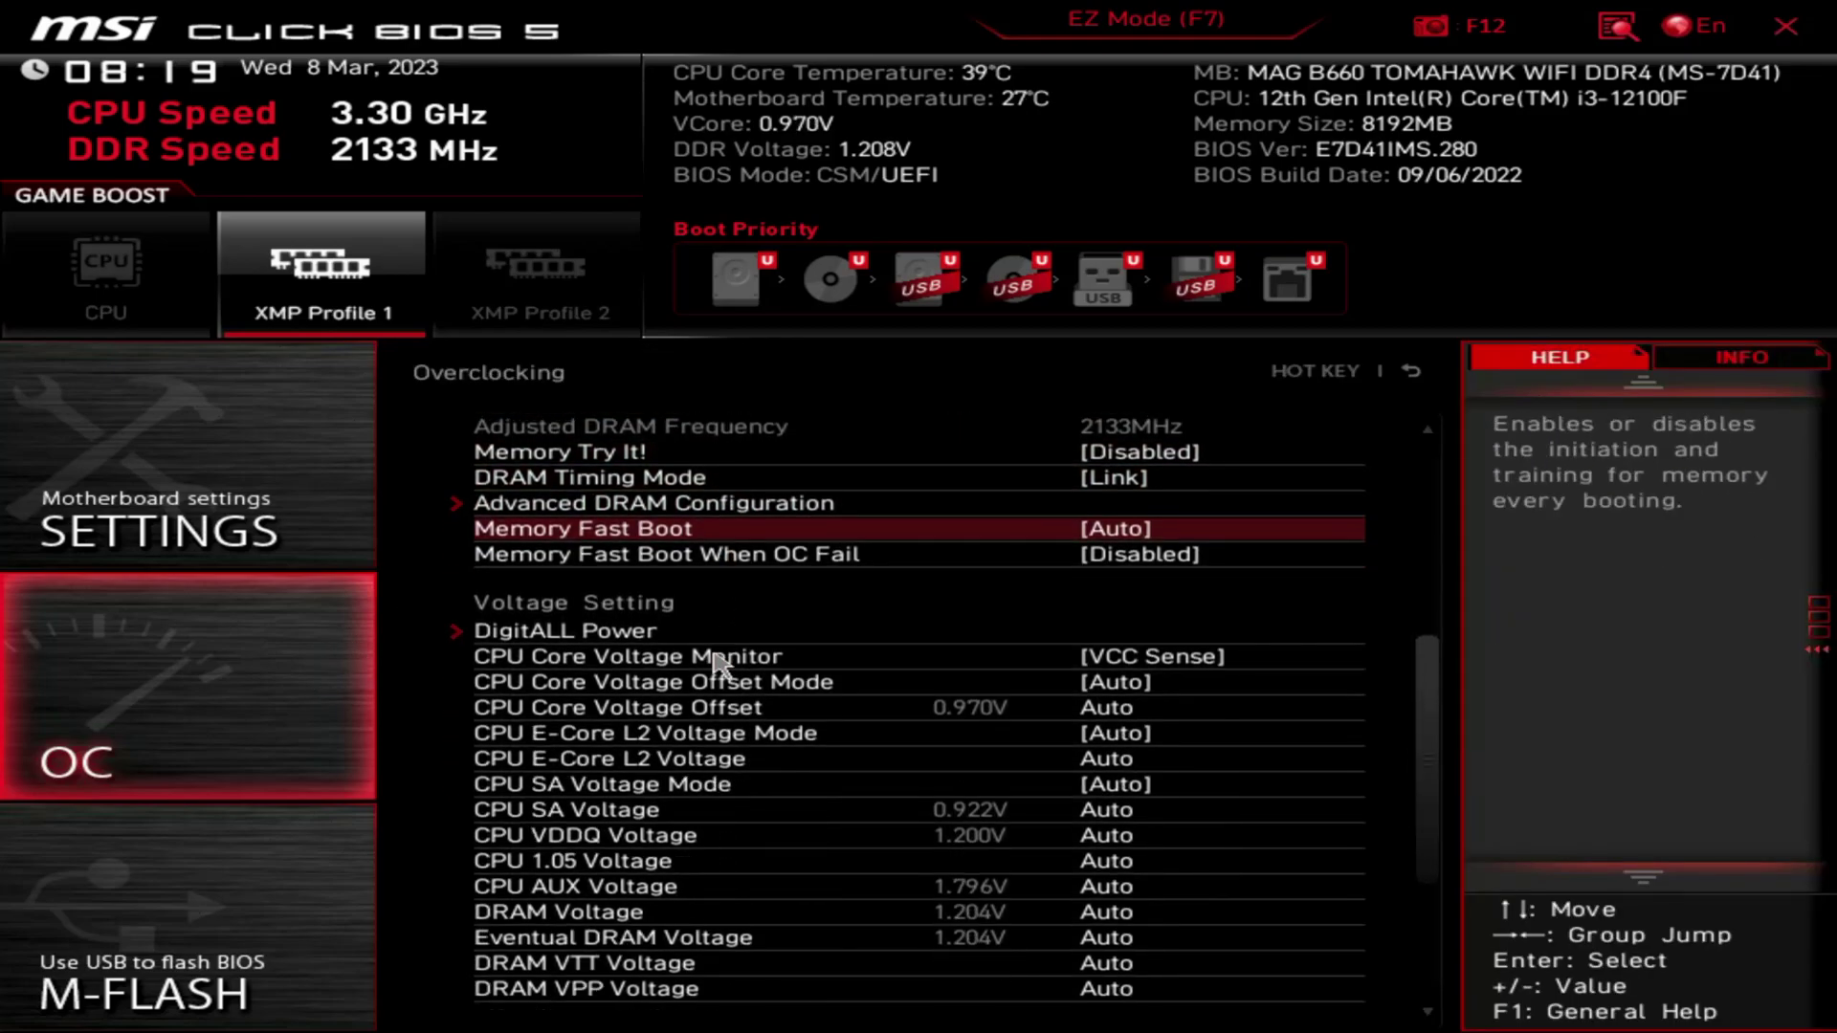
scroll(716, 660, "down", 4)
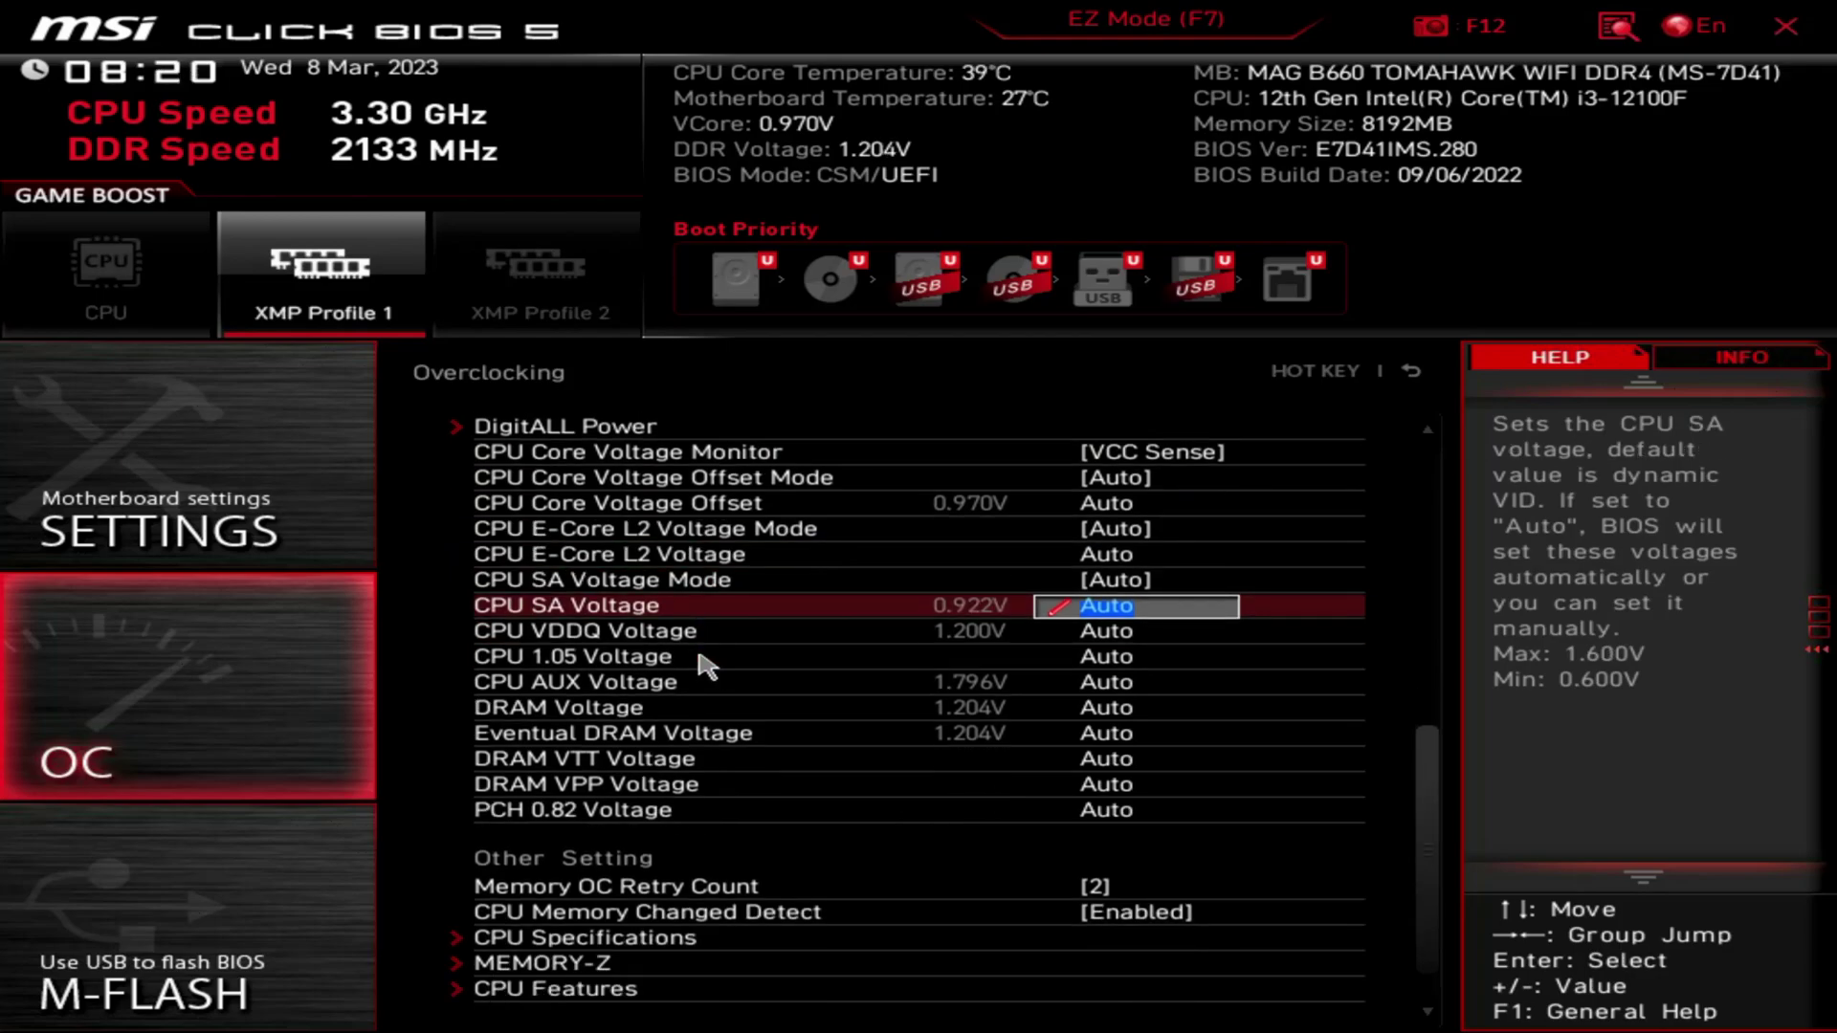
left_click(570, 431)
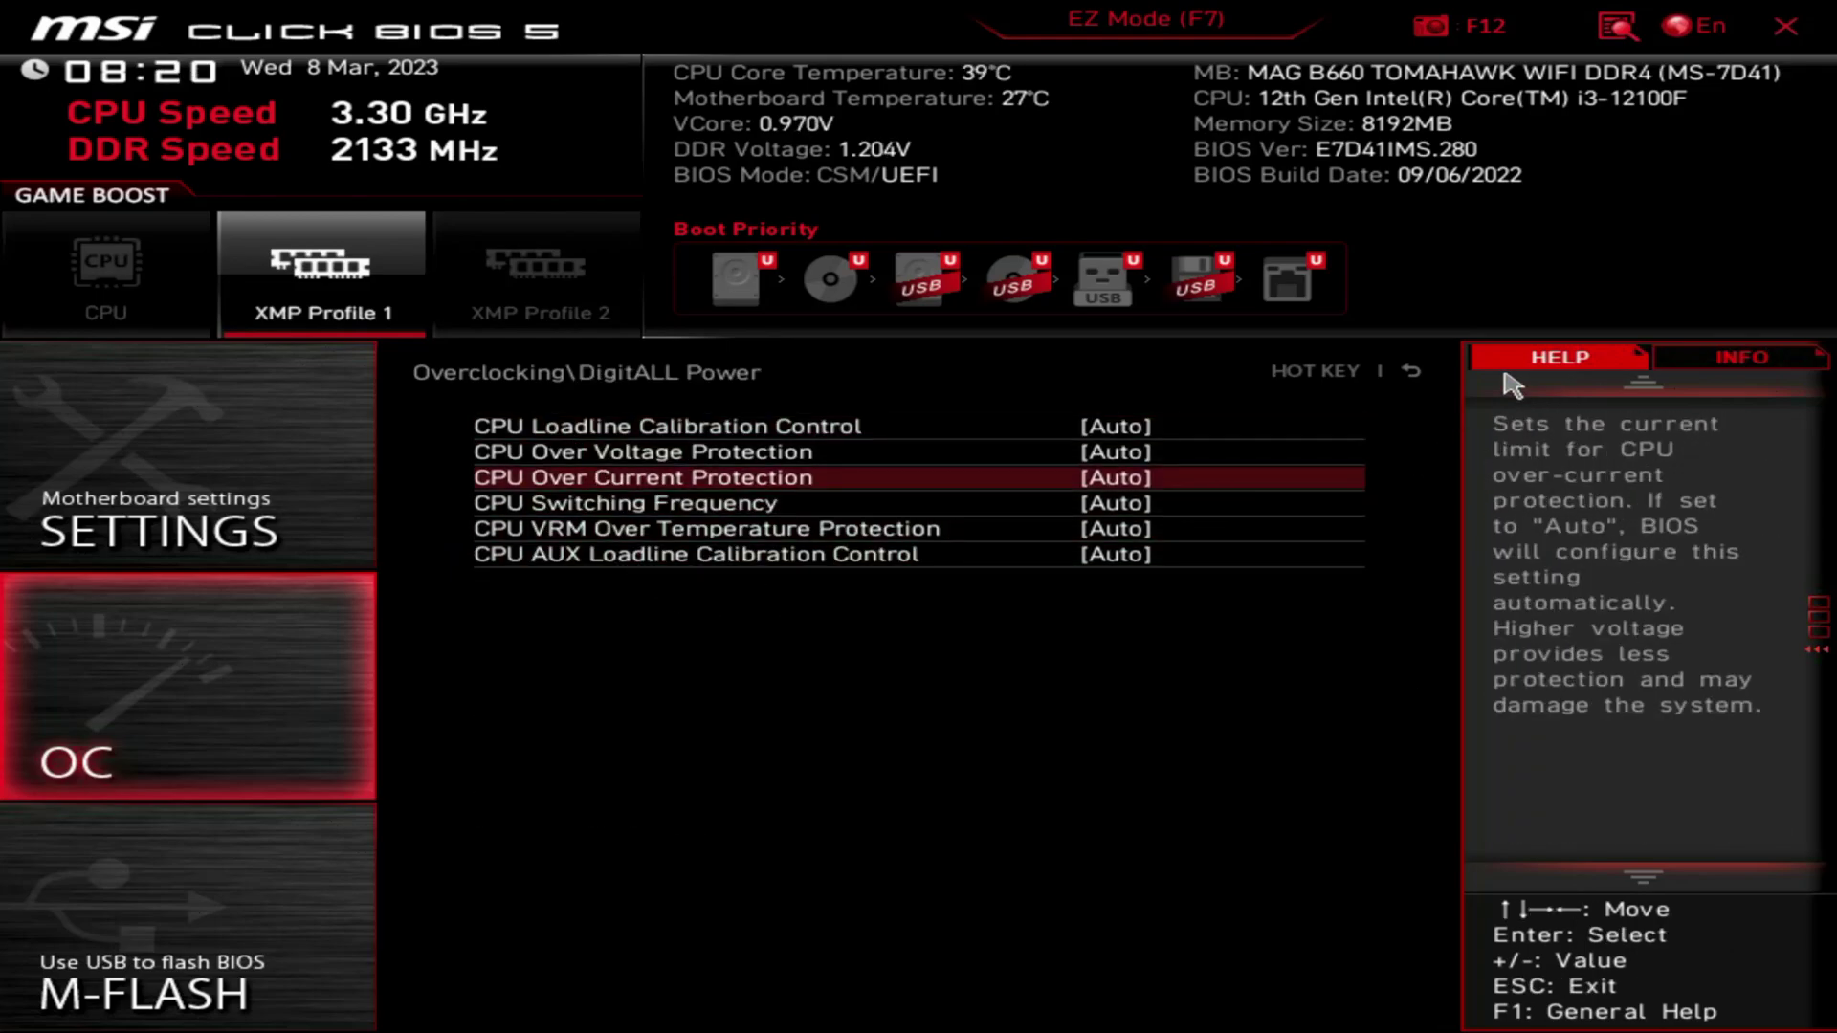
left_click(1411, 371)
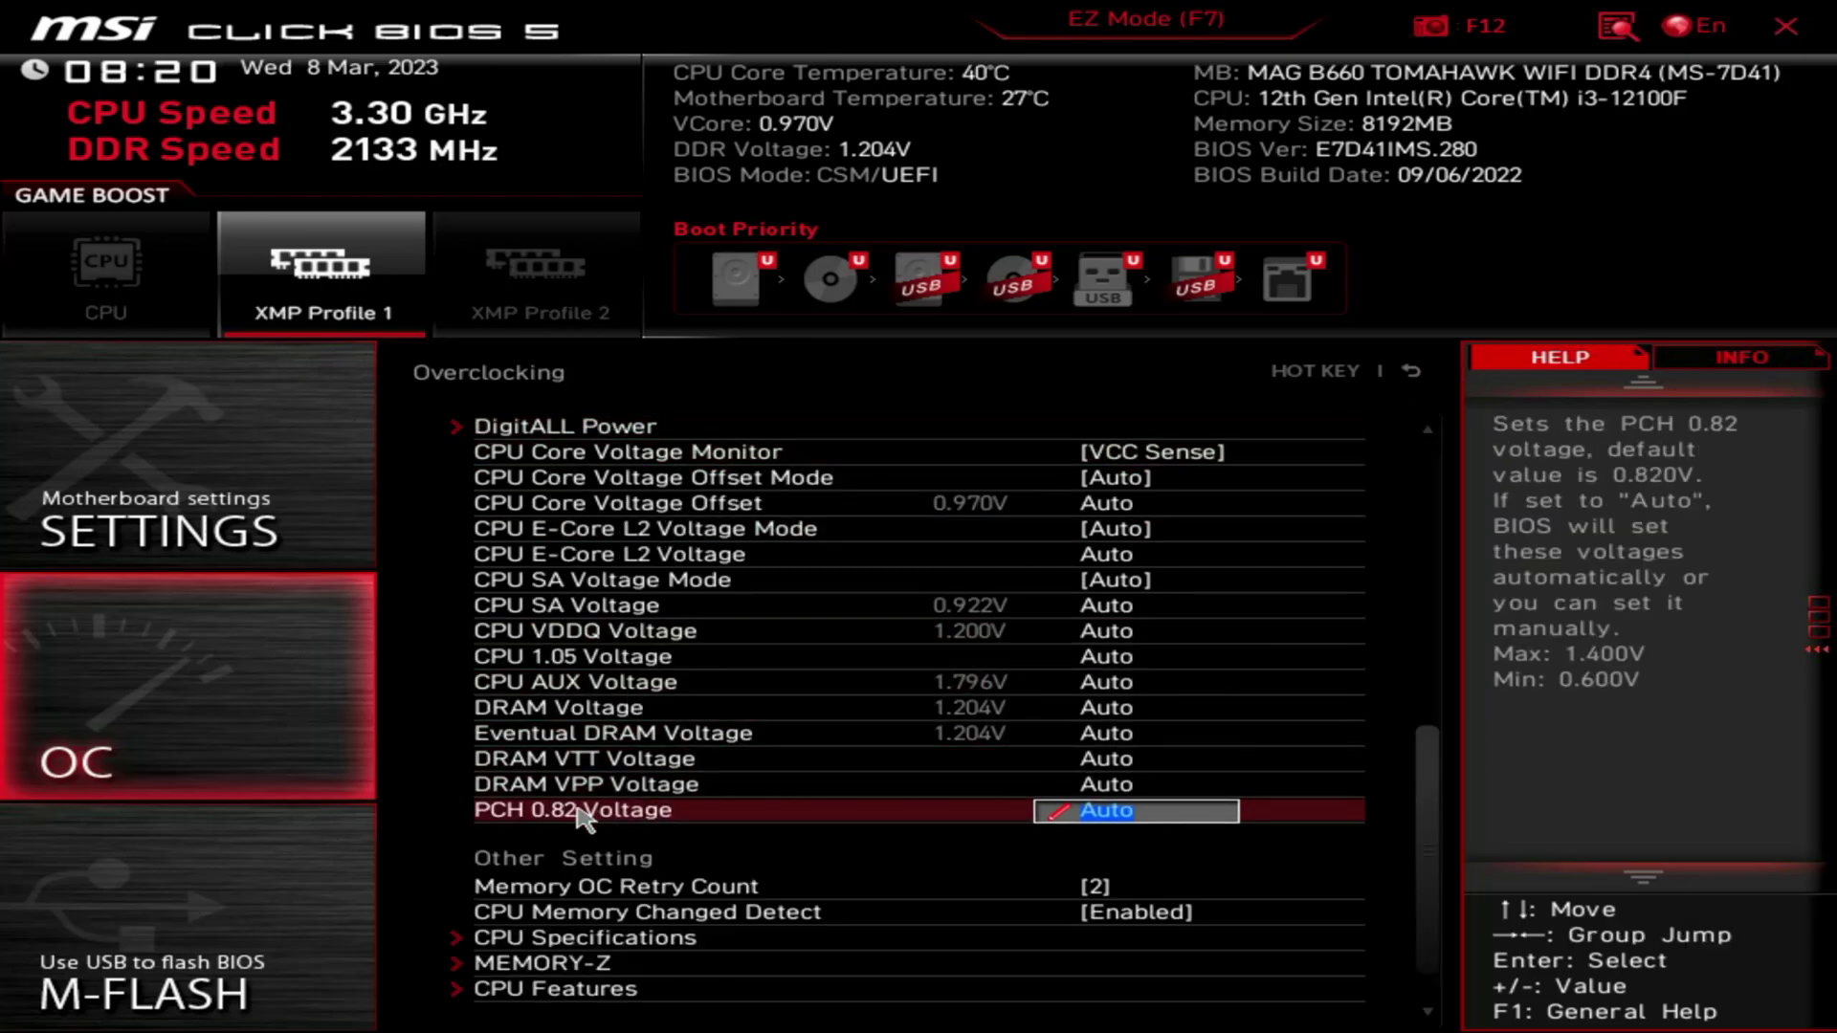
Step: View the i3-12100F CPU Specifications and its CPU Technology Support list, then return
left_click(720, 935)
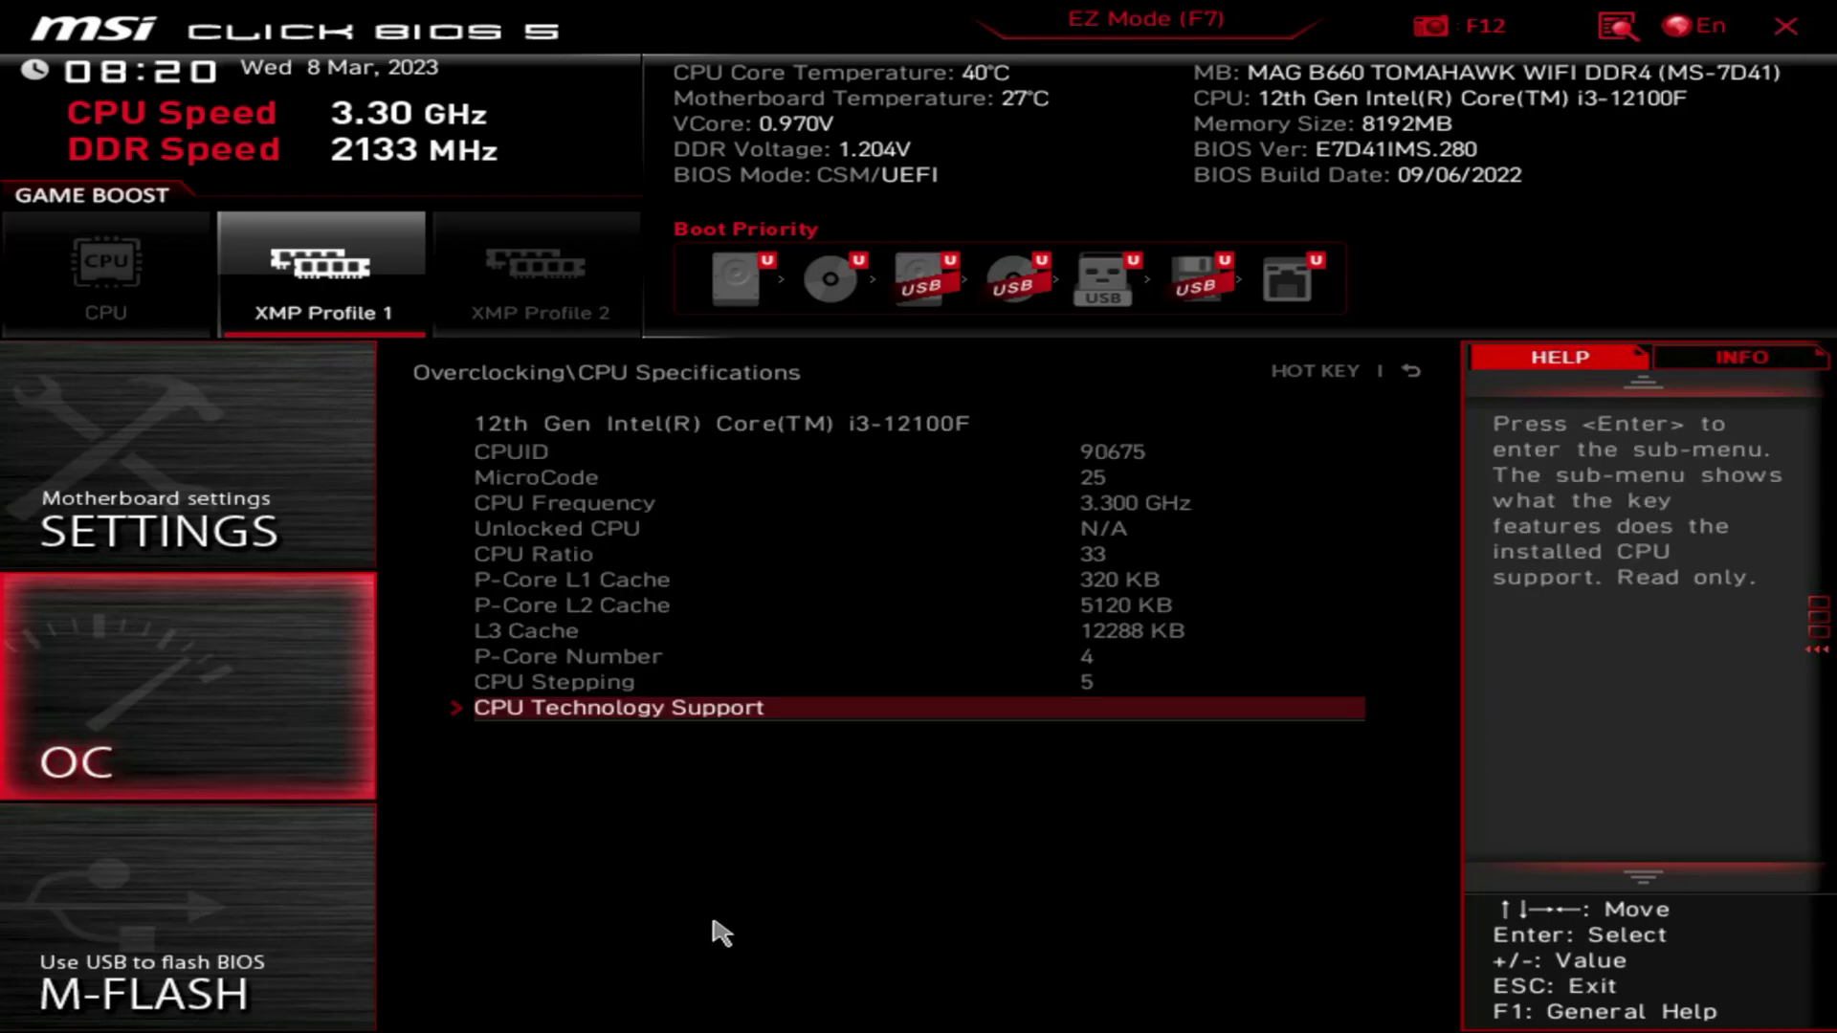
left_click(1088, 714)
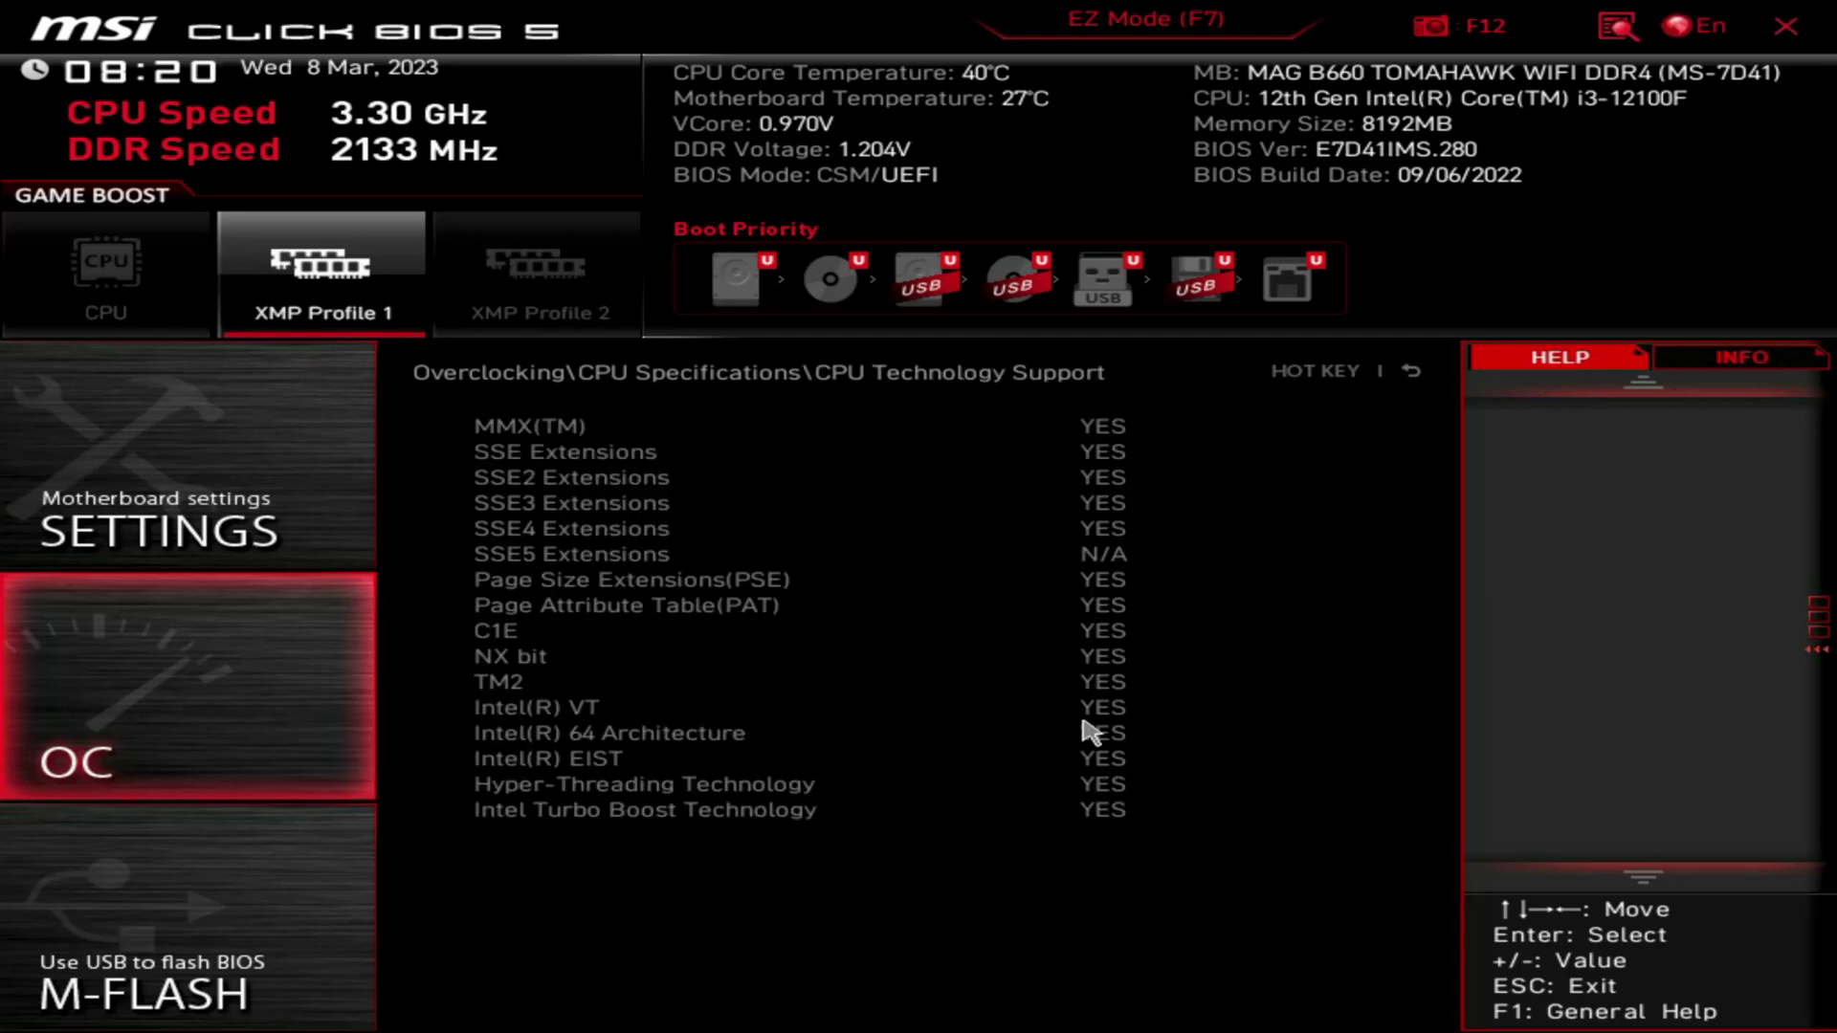
left_click(1413, 372)
left_click(1412, 372)
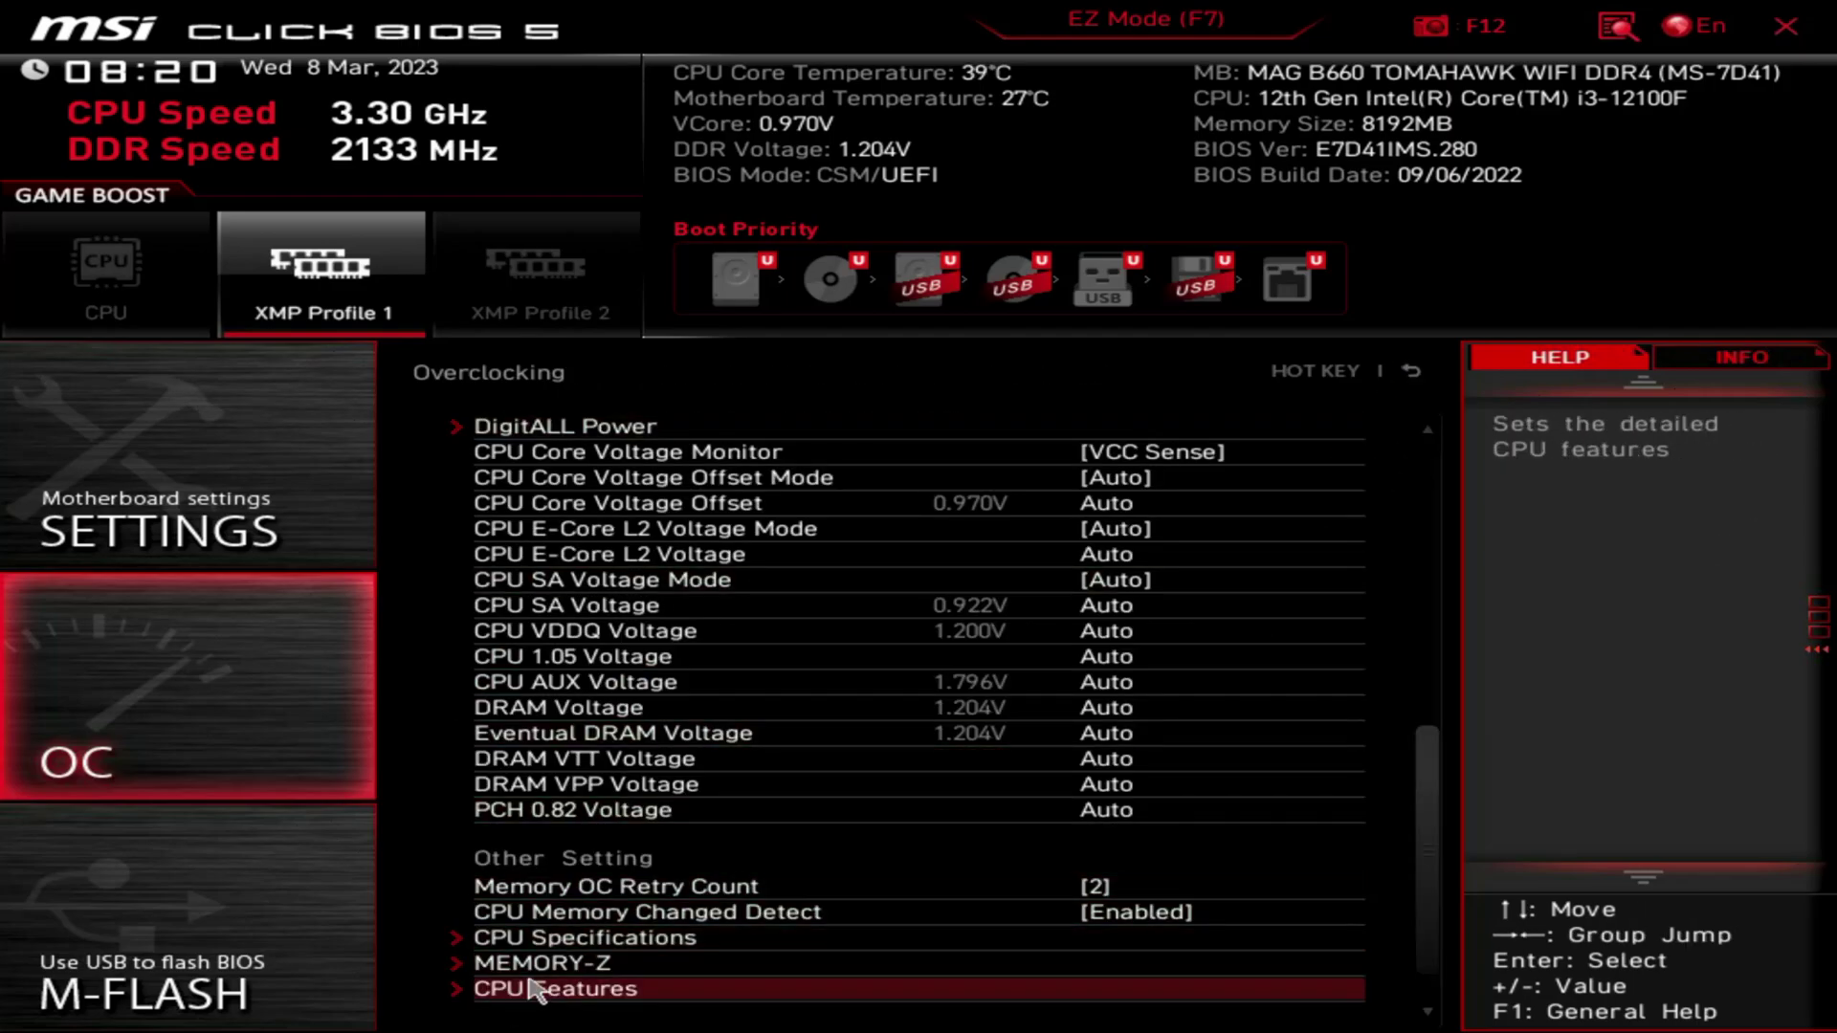
Step: Check the DIMMB1 Memory SPD under MEMORY-Z and the CPU Features page, then exit
left_click(586, 963)
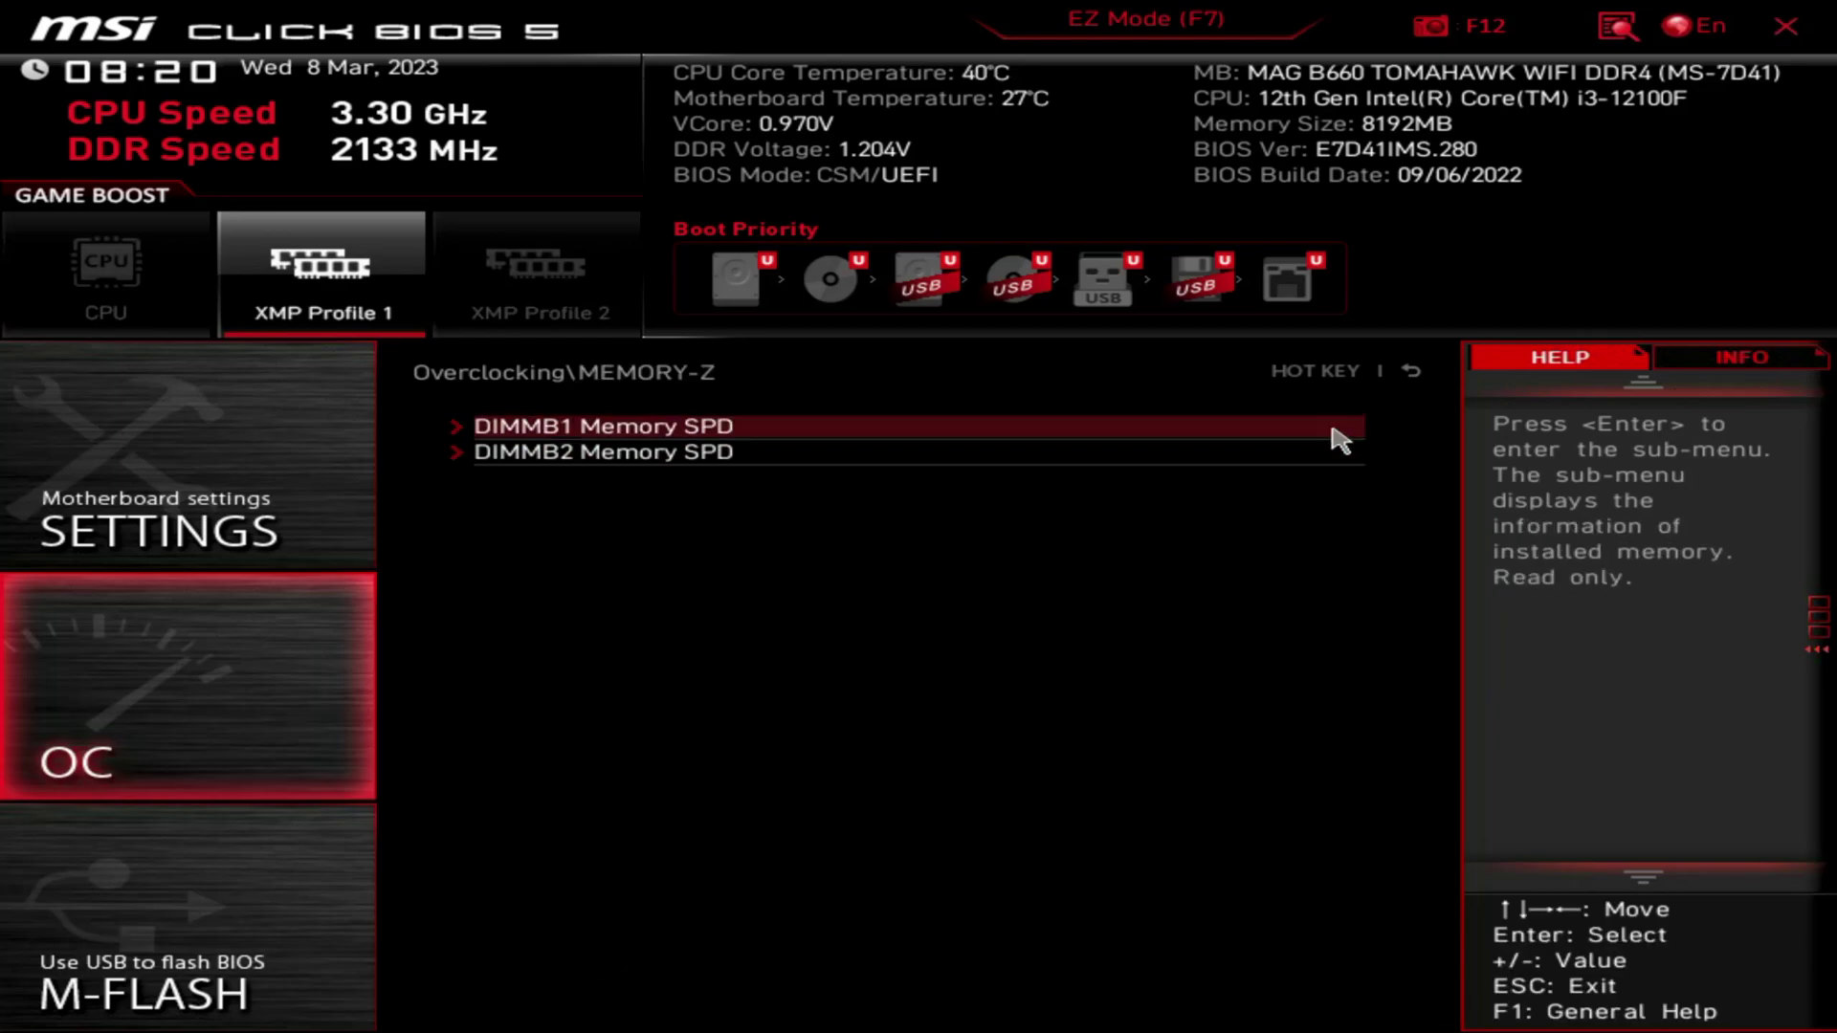
left_click(1278, 430)
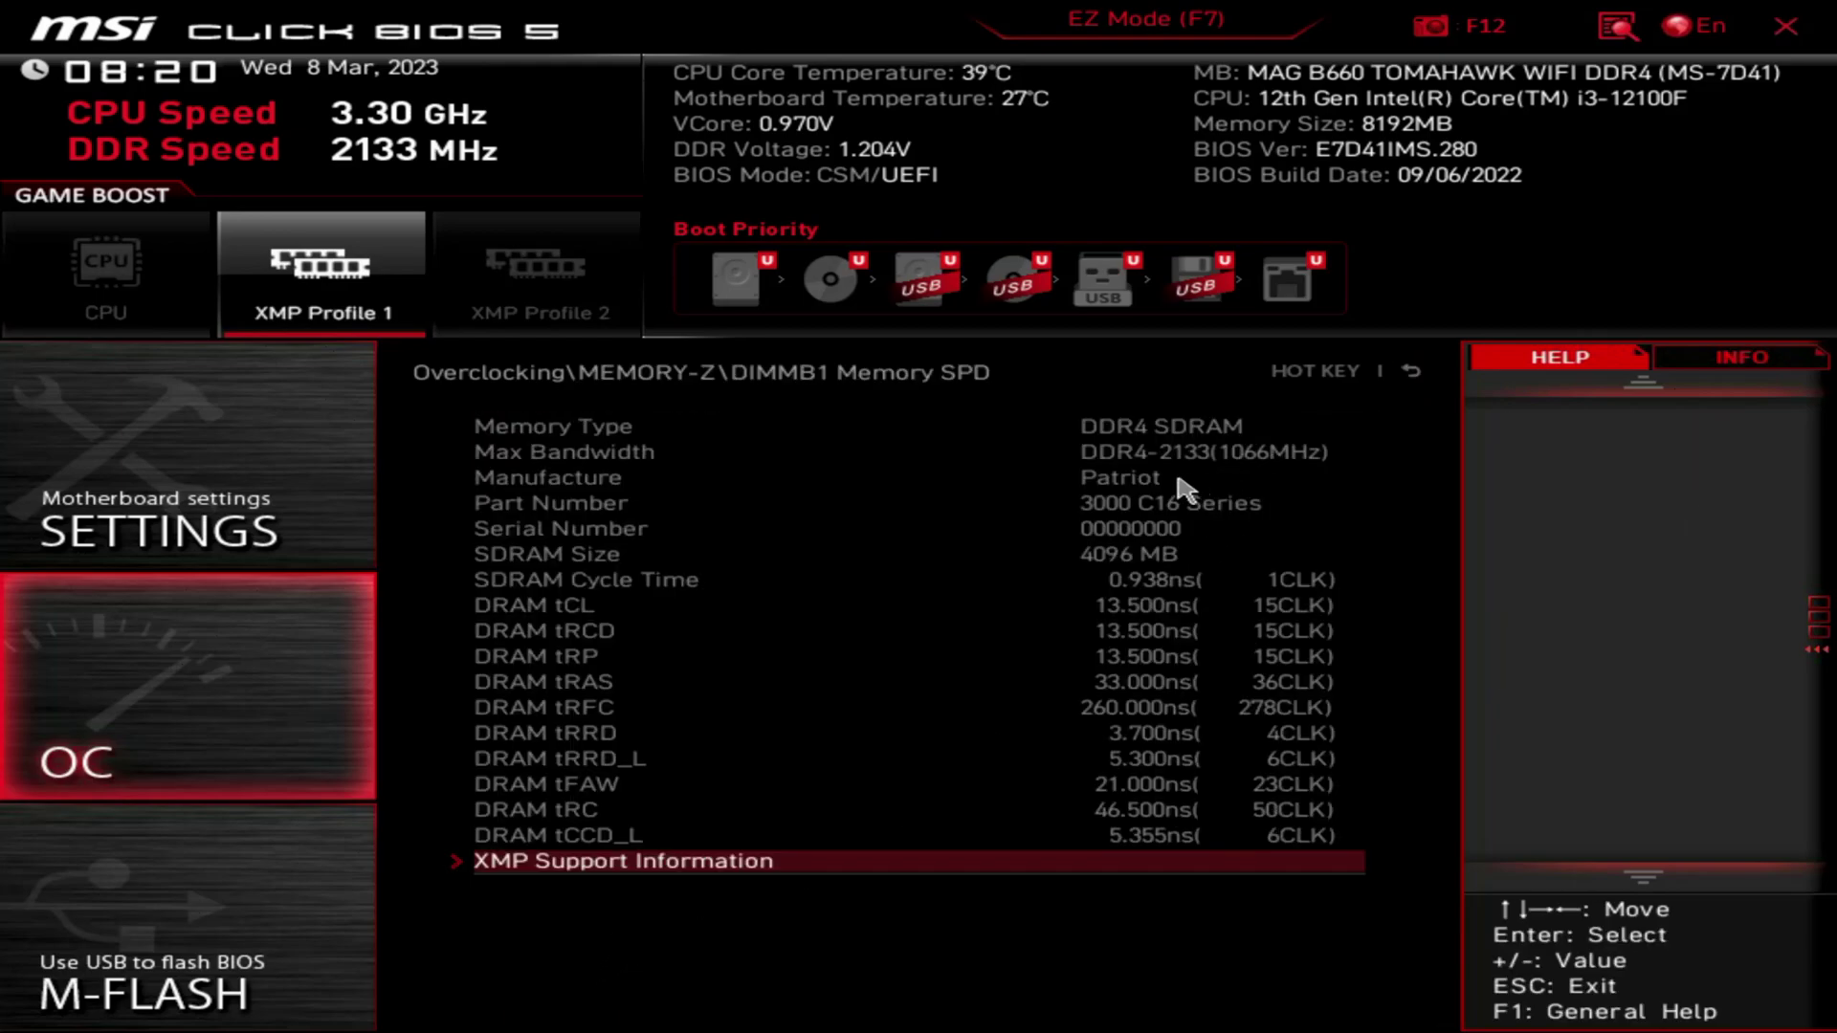
left_click(1412, 372)
left_click(1412, 372)
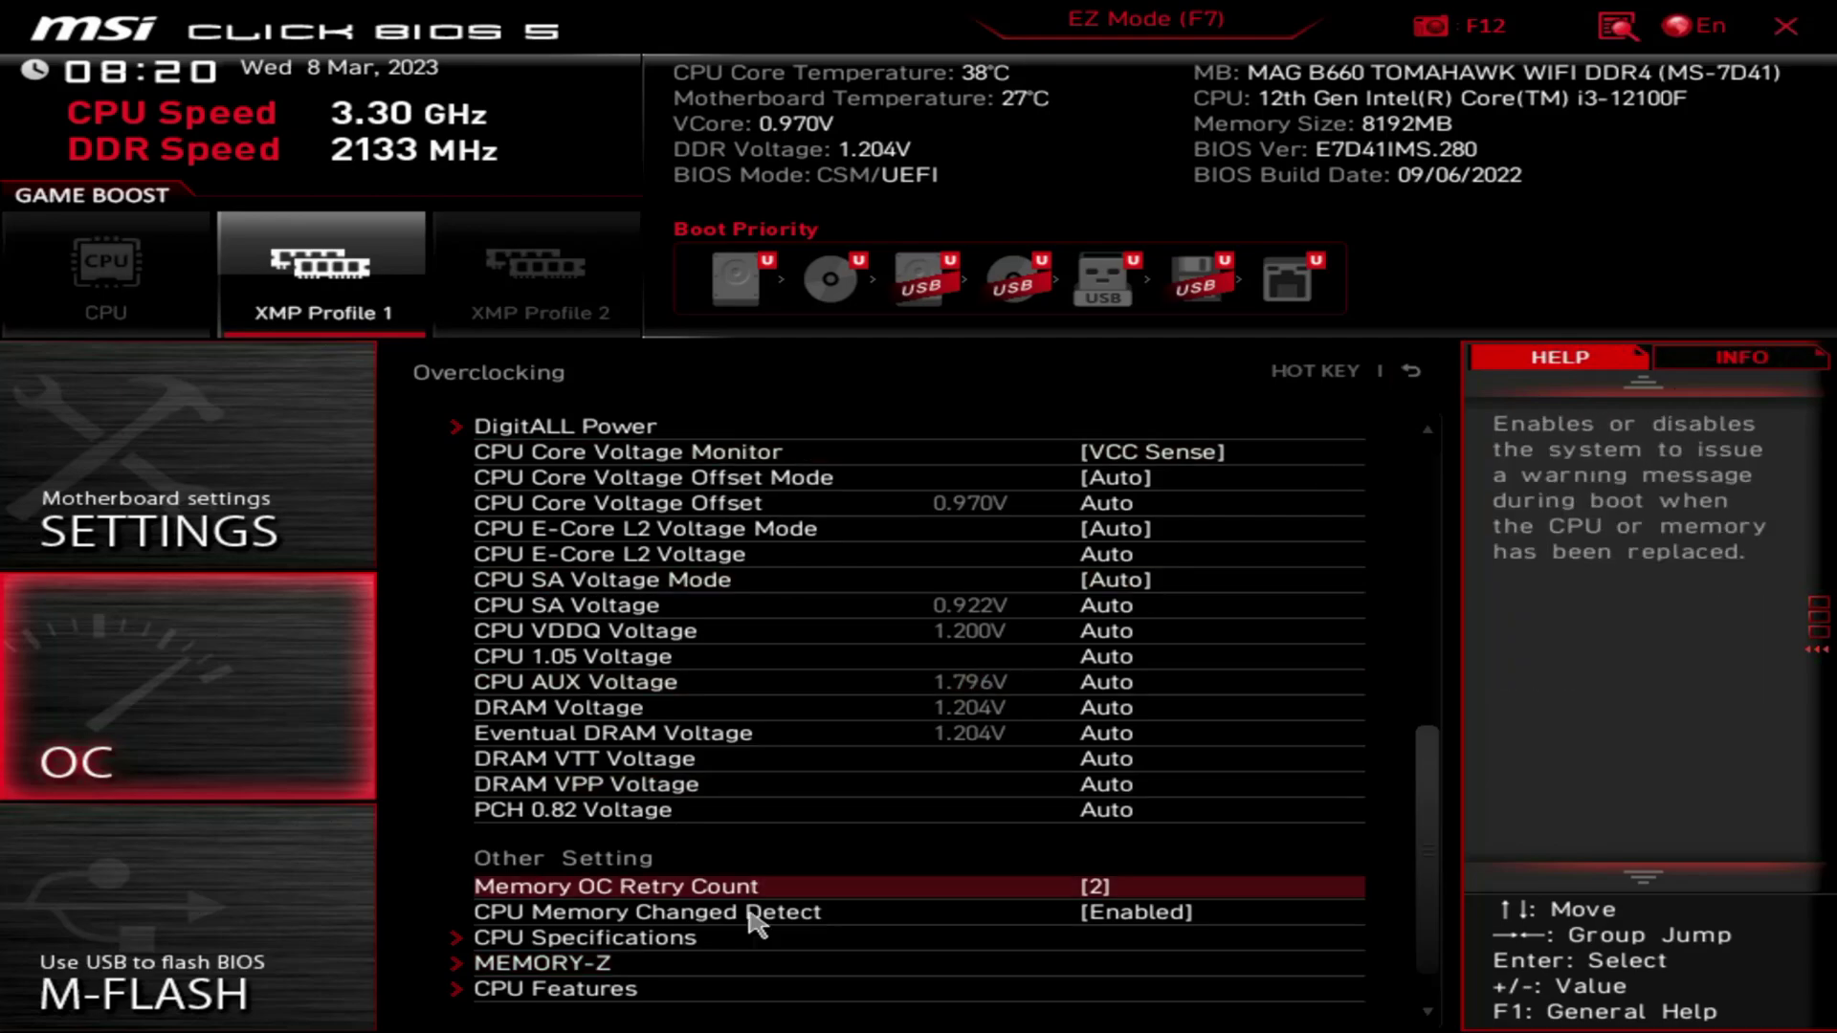
left_click(641, 1000)
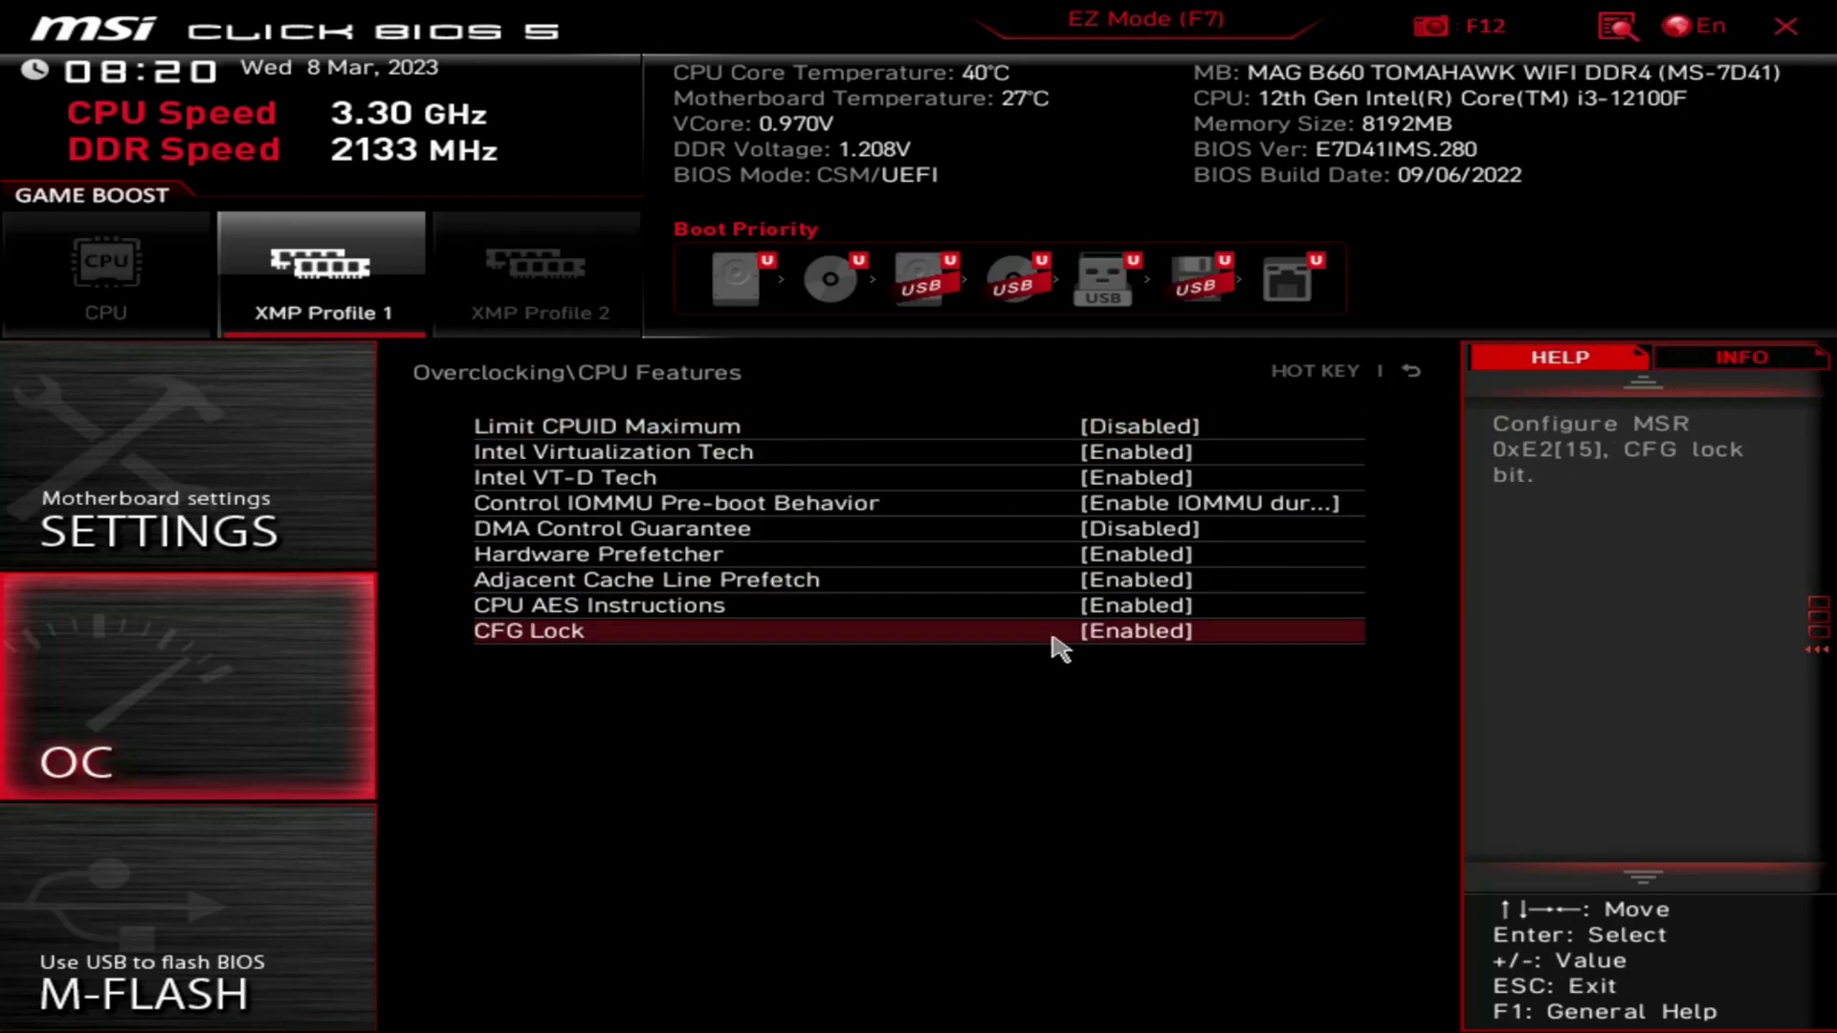
left_click(1412, 373)
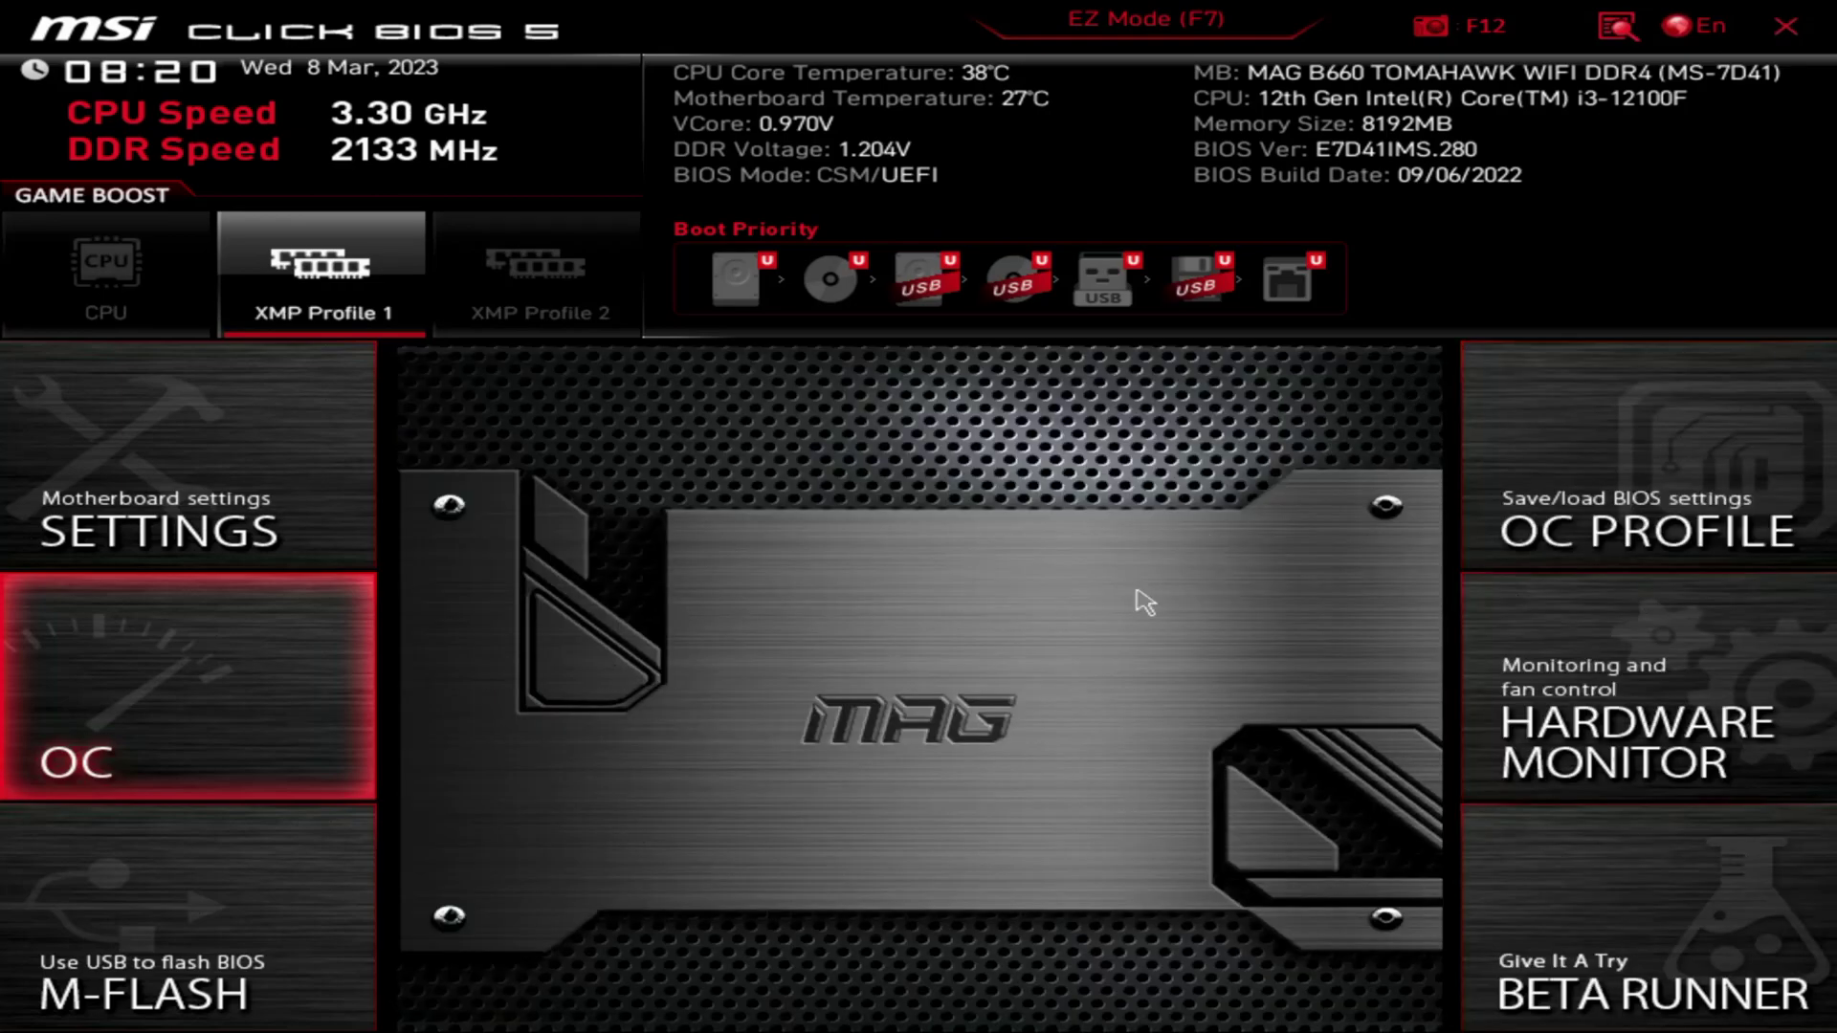
Step: Reopen the OC list and scroll up to DRAM Setting, with XMP still Disabled
left_click(282, 687)
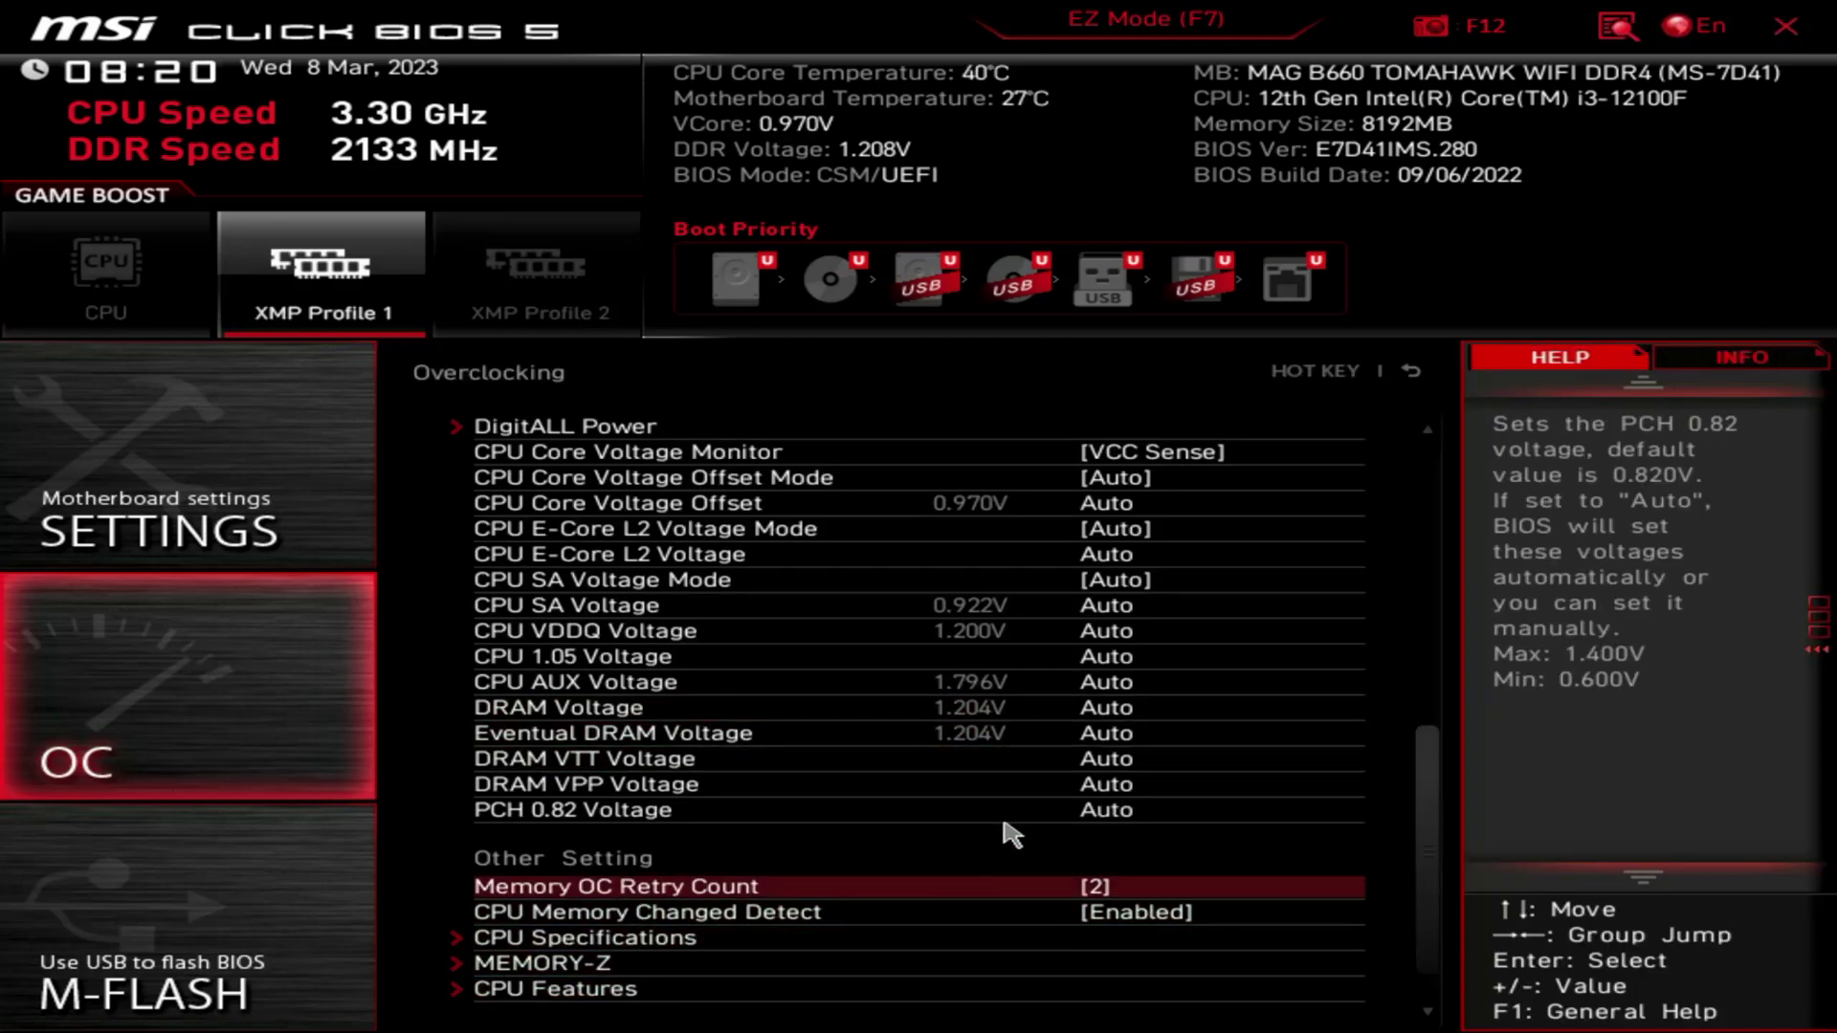
scroll(1030, 797, "up", 1)
scroll(1028, 796, "up", 11)
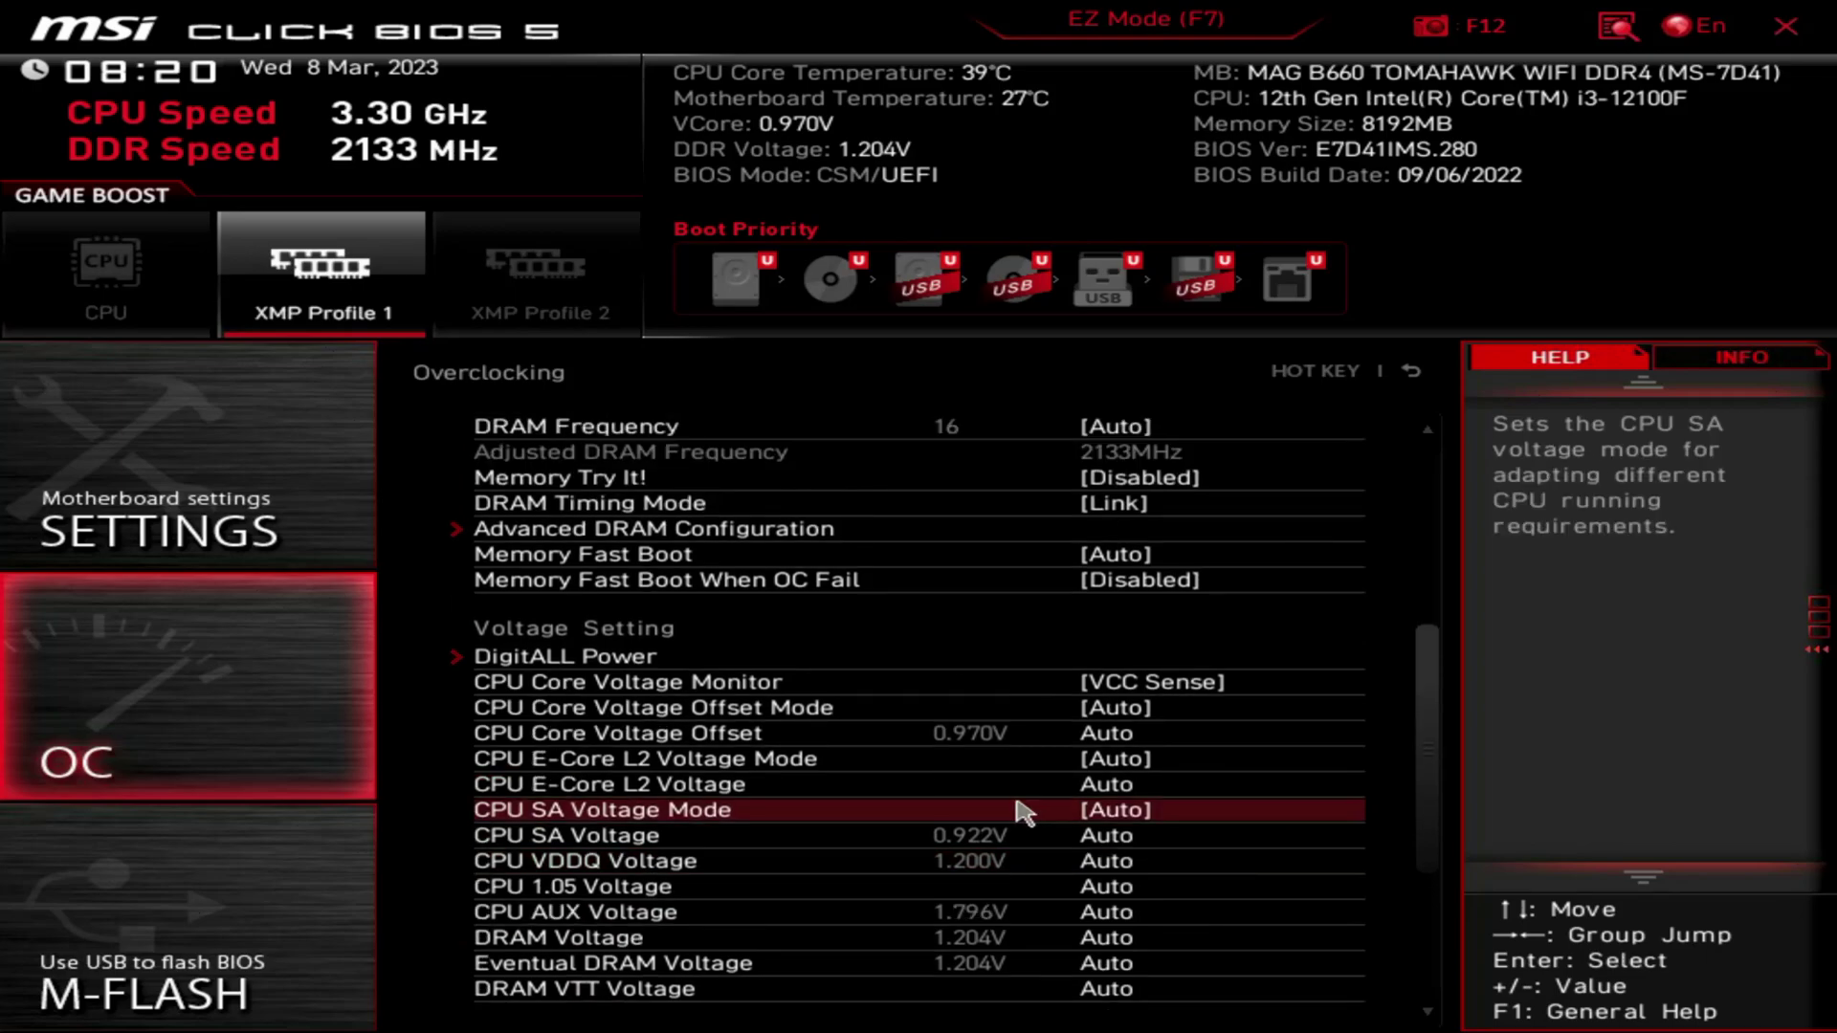
scroll(967, 793, "up", 10)
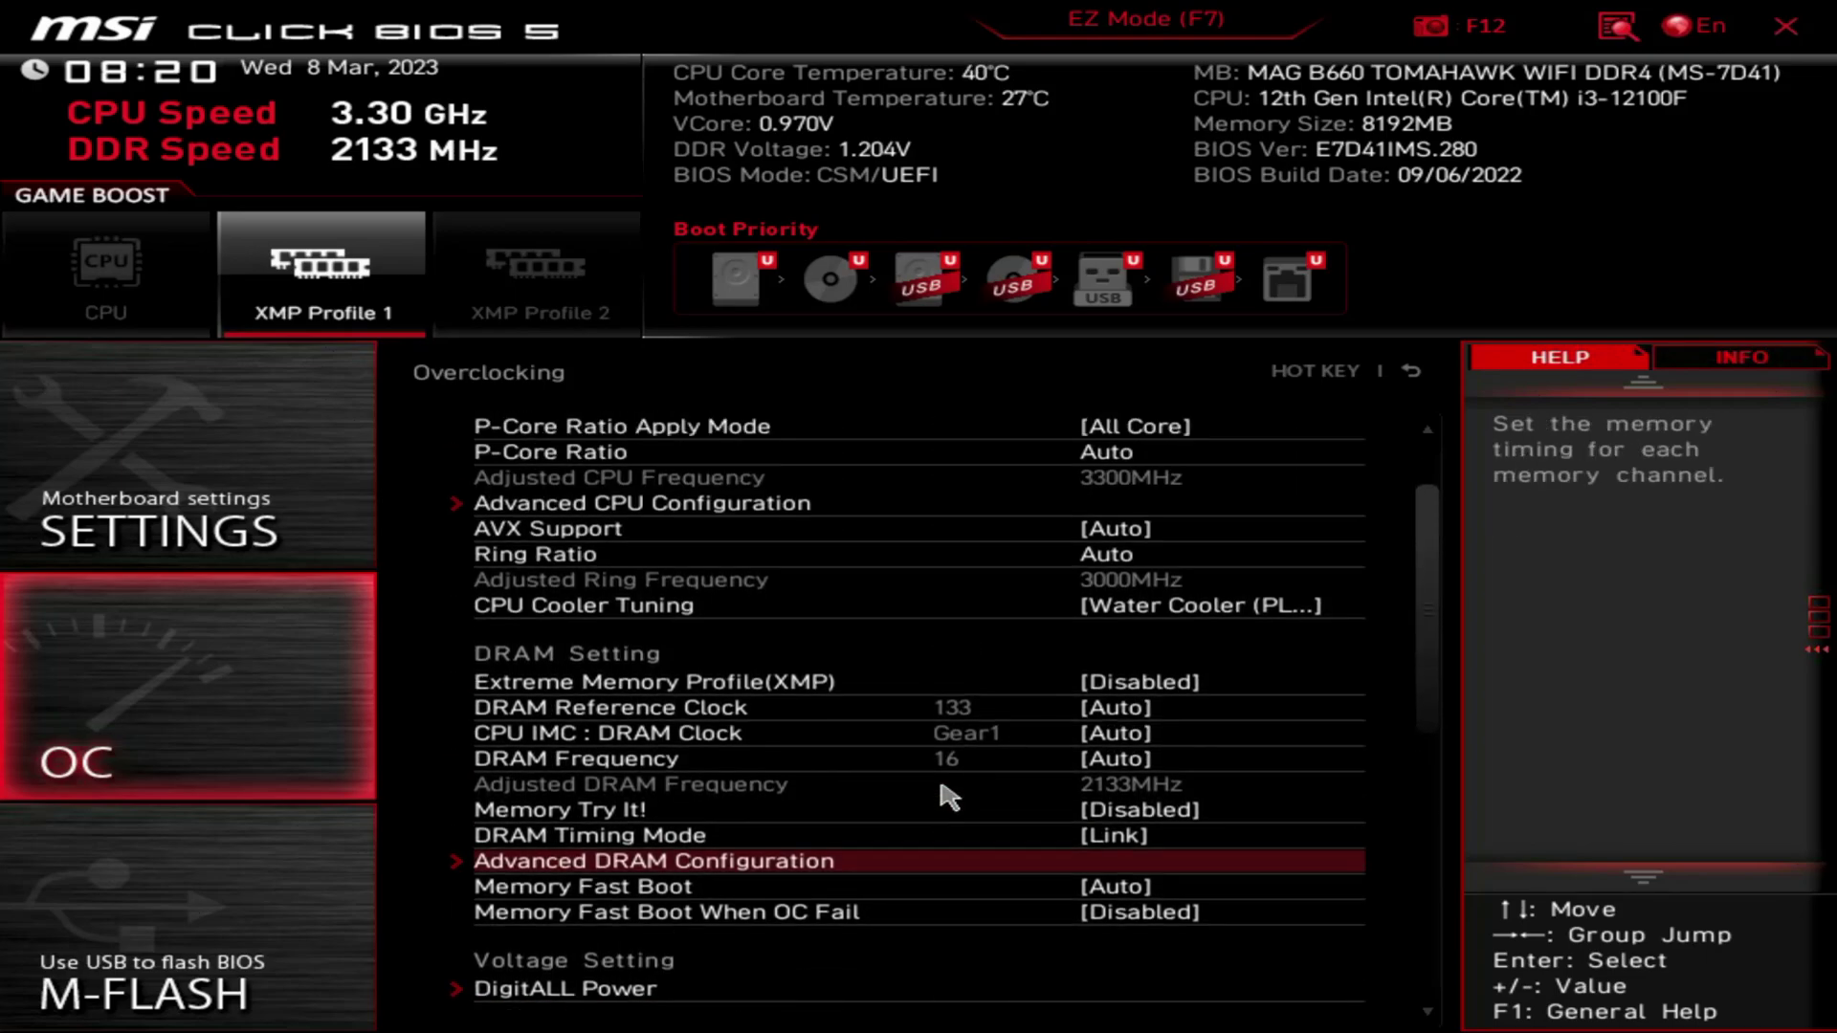